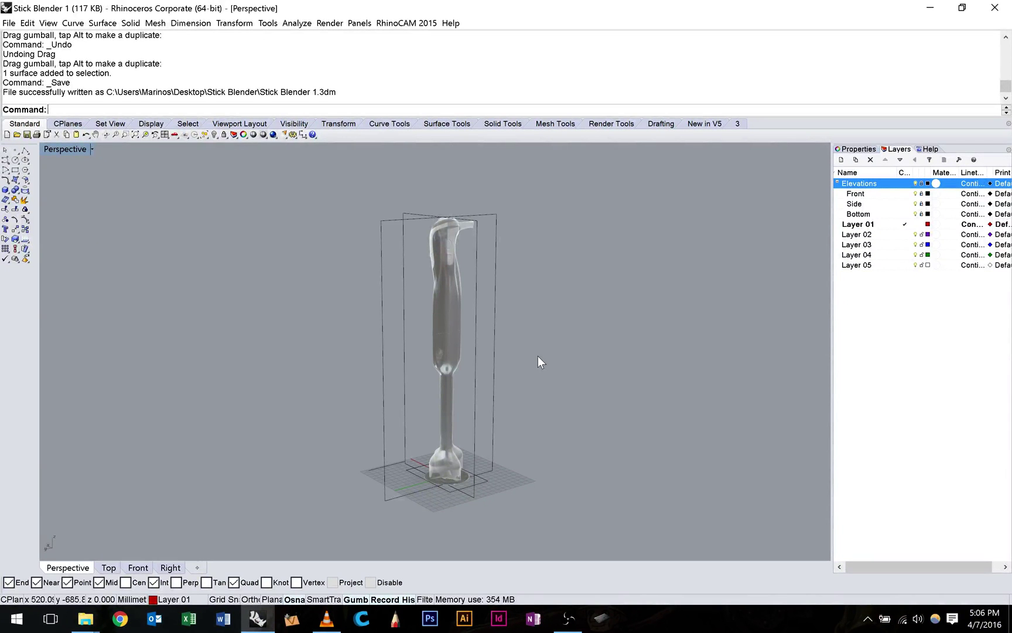
- Rename the layer Layer 01 as Curves
scroll(440, 395, up, 5)
scroll(455, 392, down, 4)
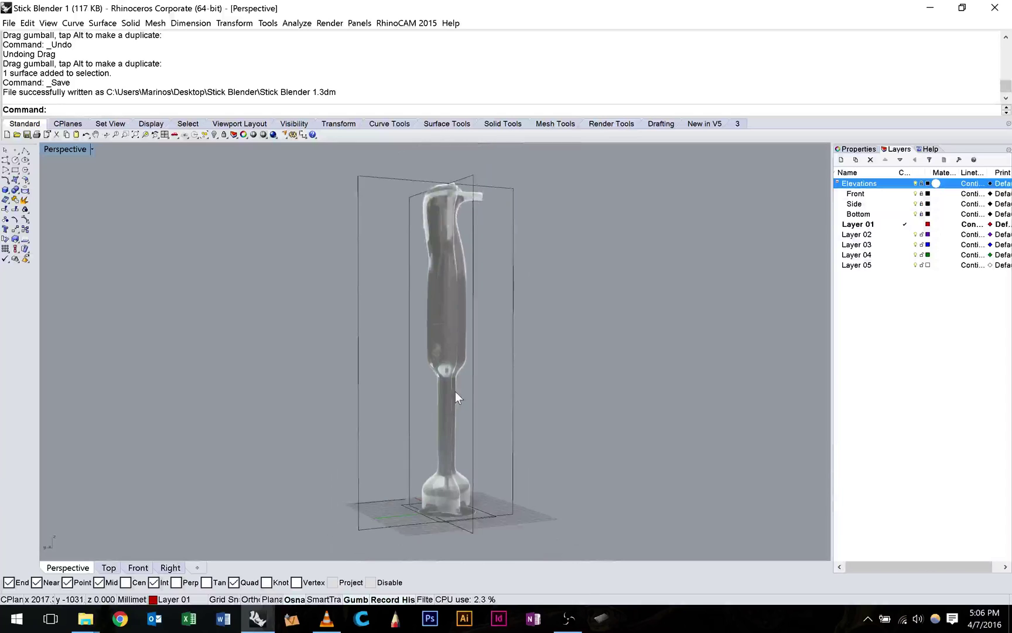
right_drag(456, 392, 488, 413)
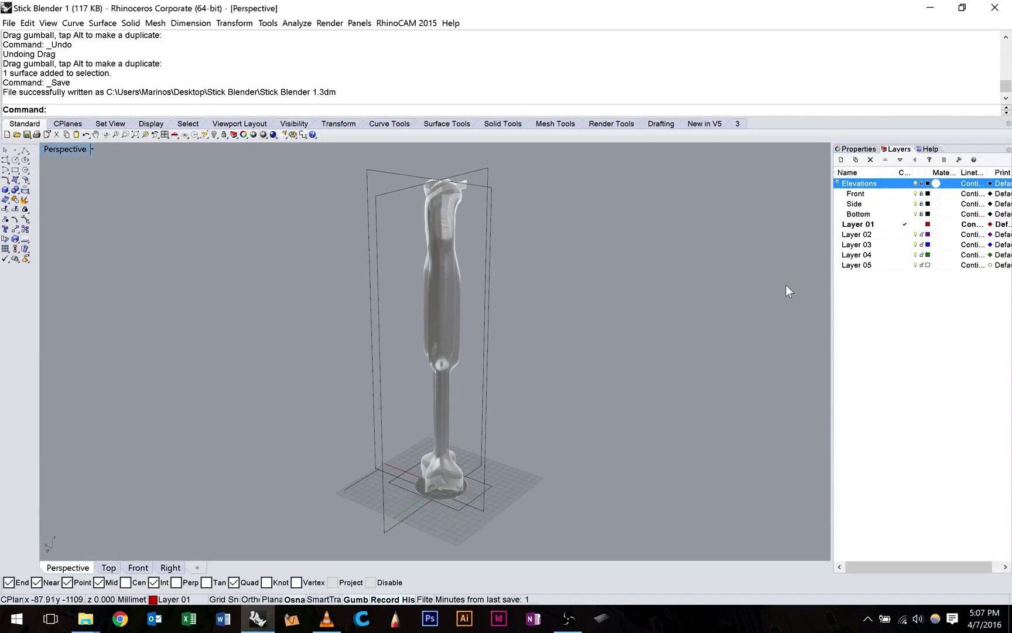
click(860, 223)
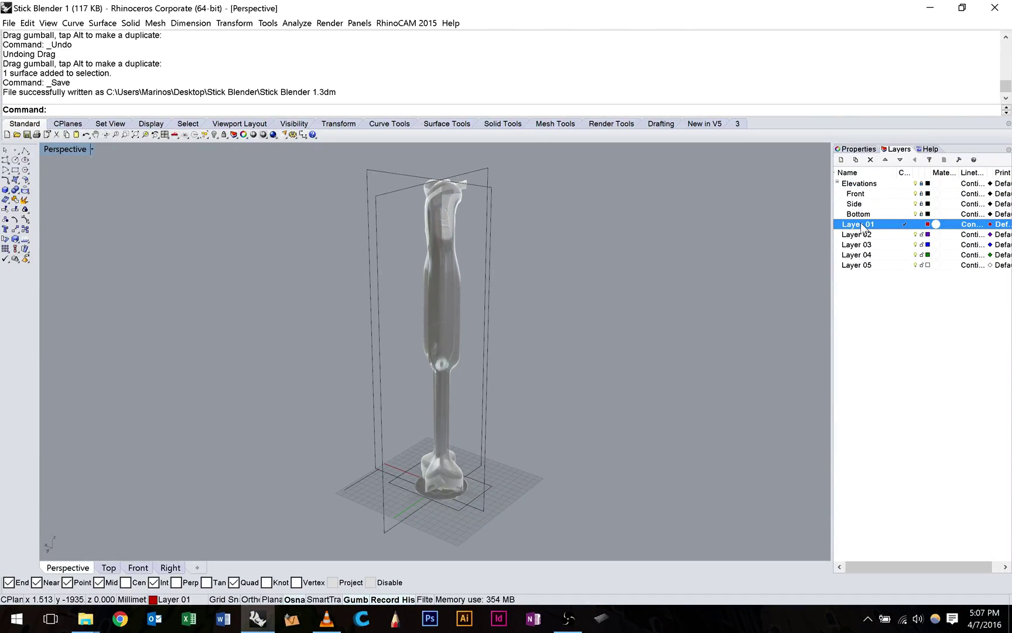
click(862, 225)
text(Cur)
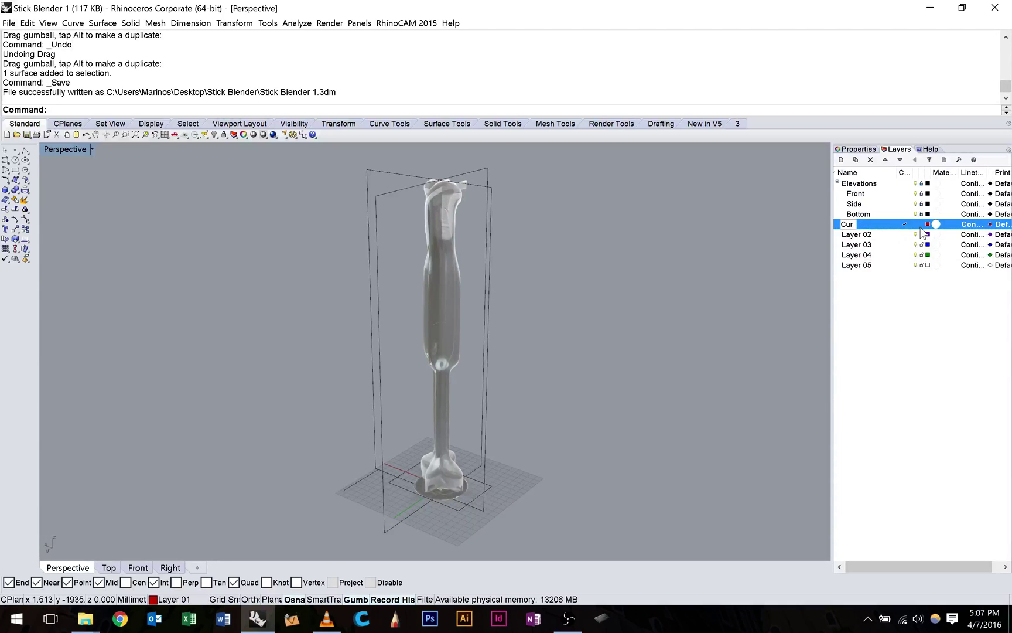
text(ves)
key(Return)
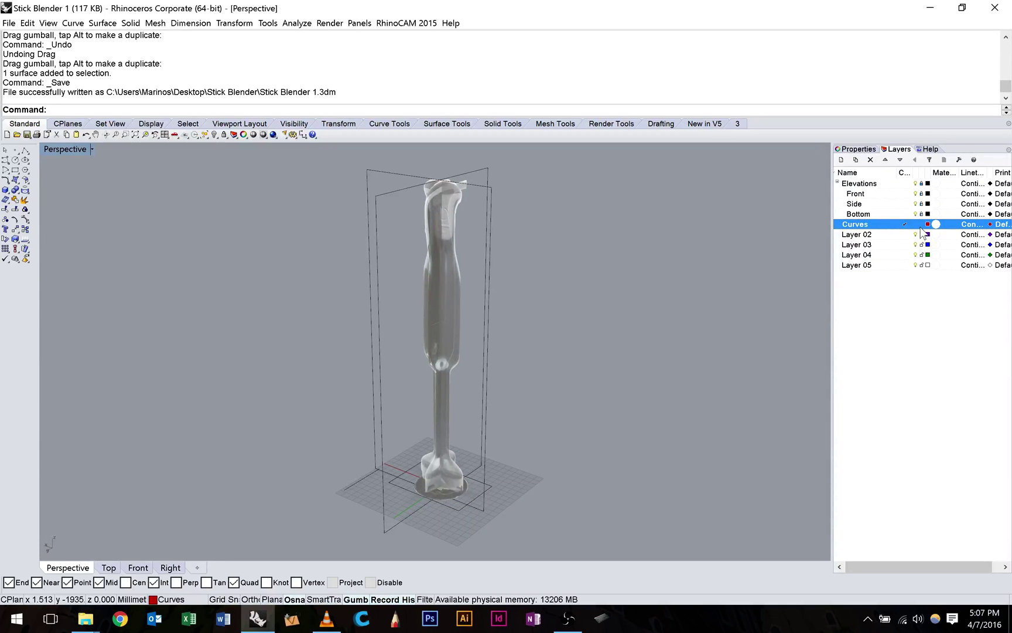
- Create a sublayer named Revolve under the Curves layer
click(855, 160)
text(B)
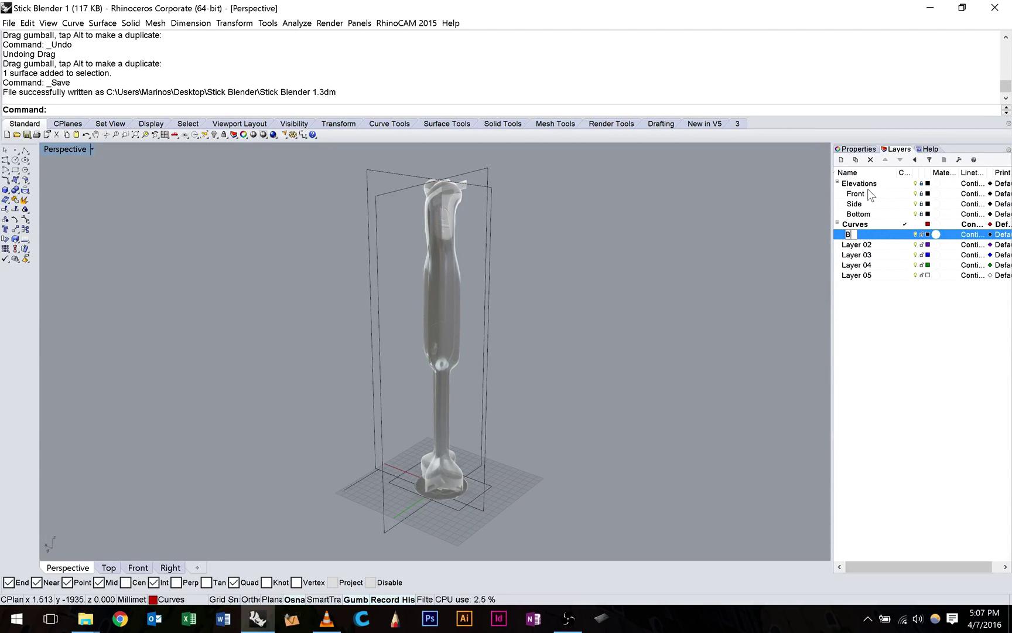
key(BackSpace)
text(bott)
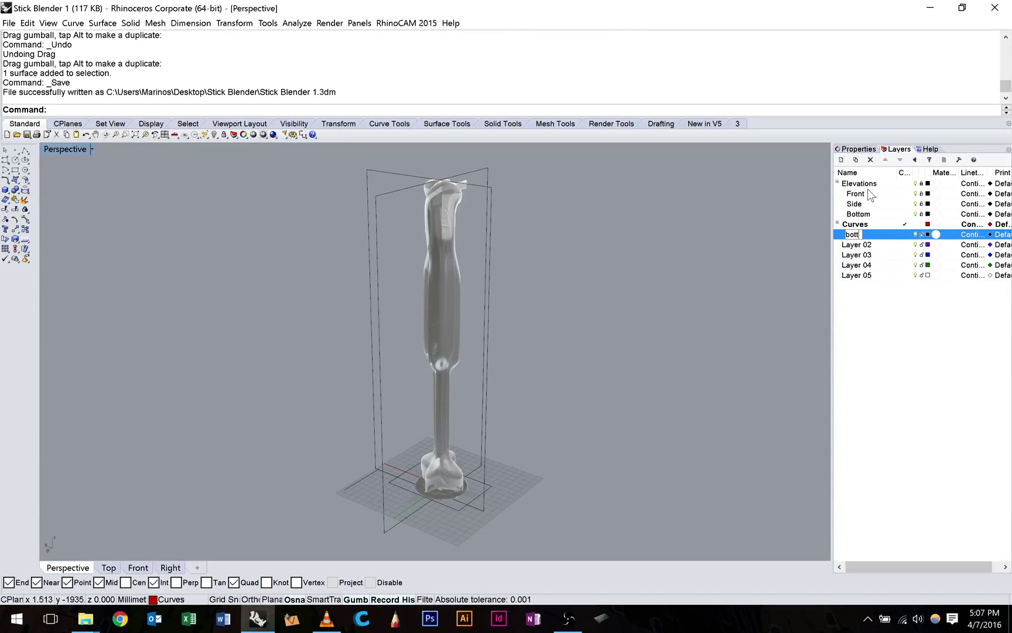
key(BackSpace)
key(BackSpace)
key(BackSpace)
key(BackSpace)
text(Revolve)
click(875, 325)
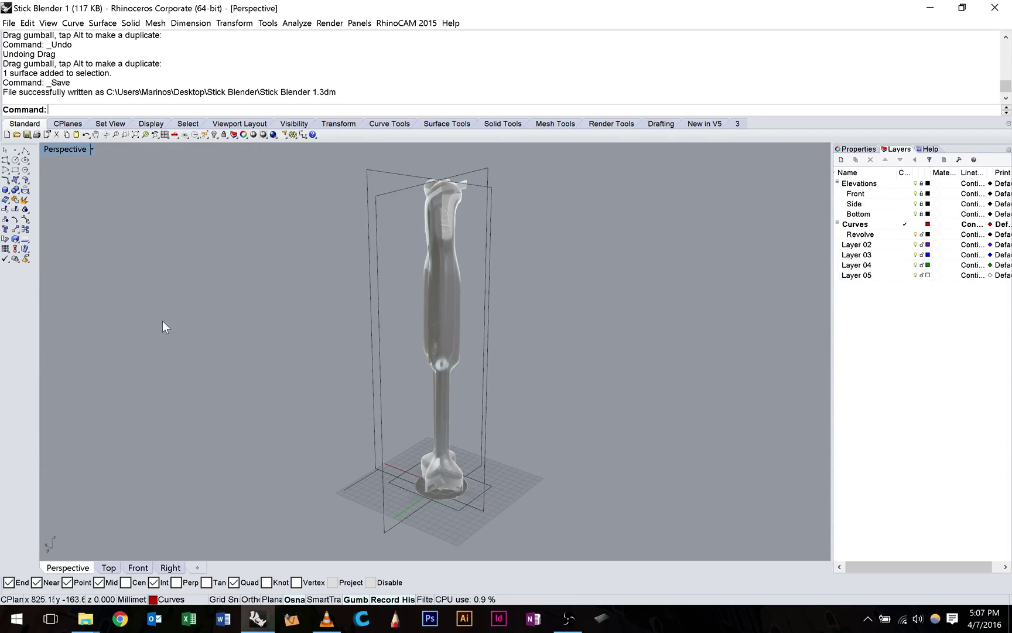
- Hide the Side and Bottom elevation layers and maximize the Front viewport around the blender's lower part
double_click(75, 150)
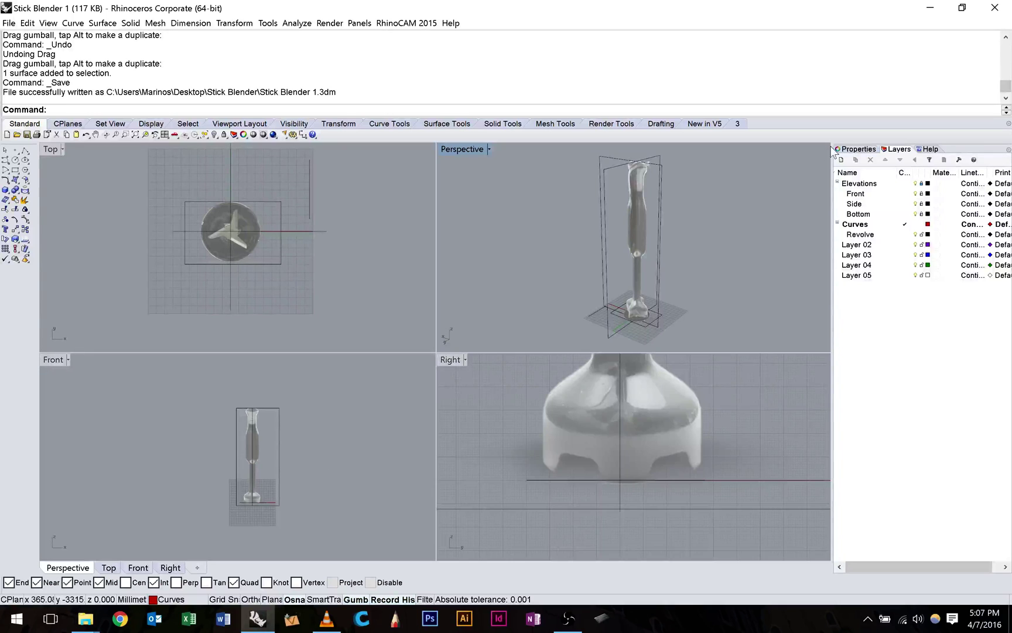
click(915, 204)
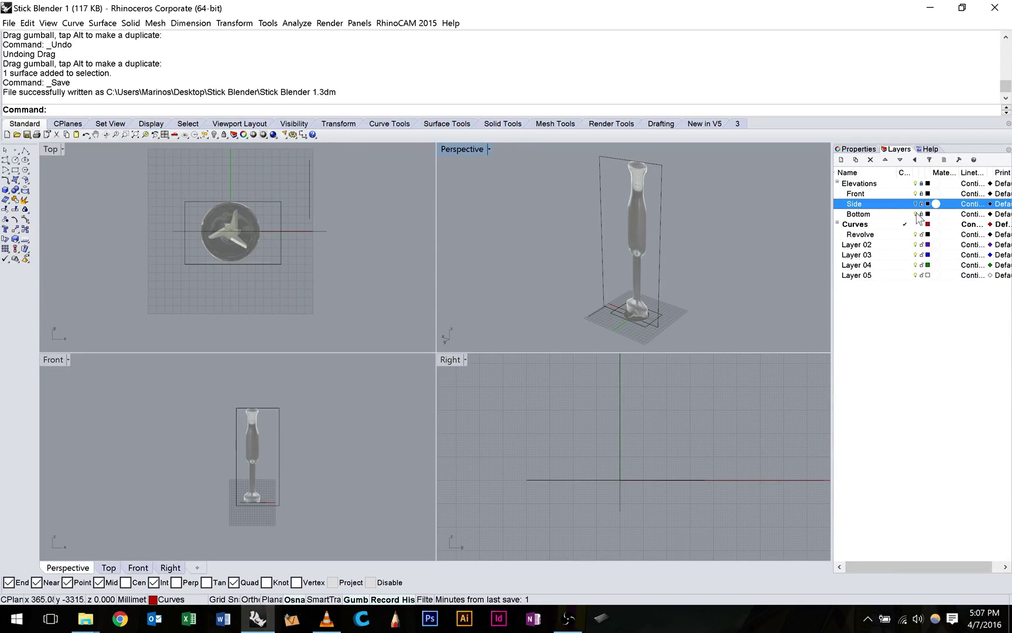
click(915, 214)
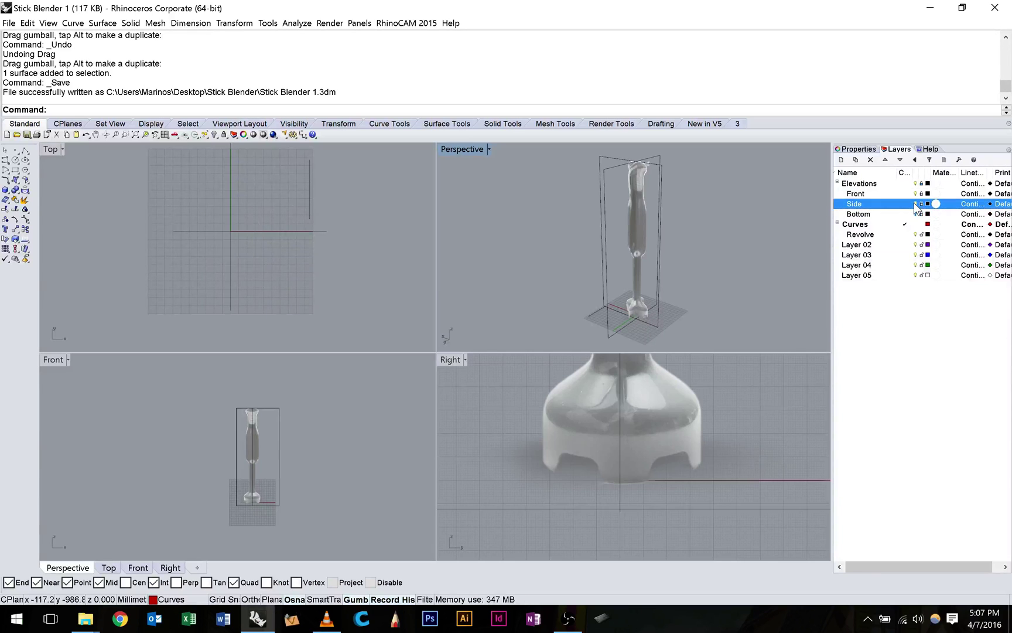
click(915, 204)
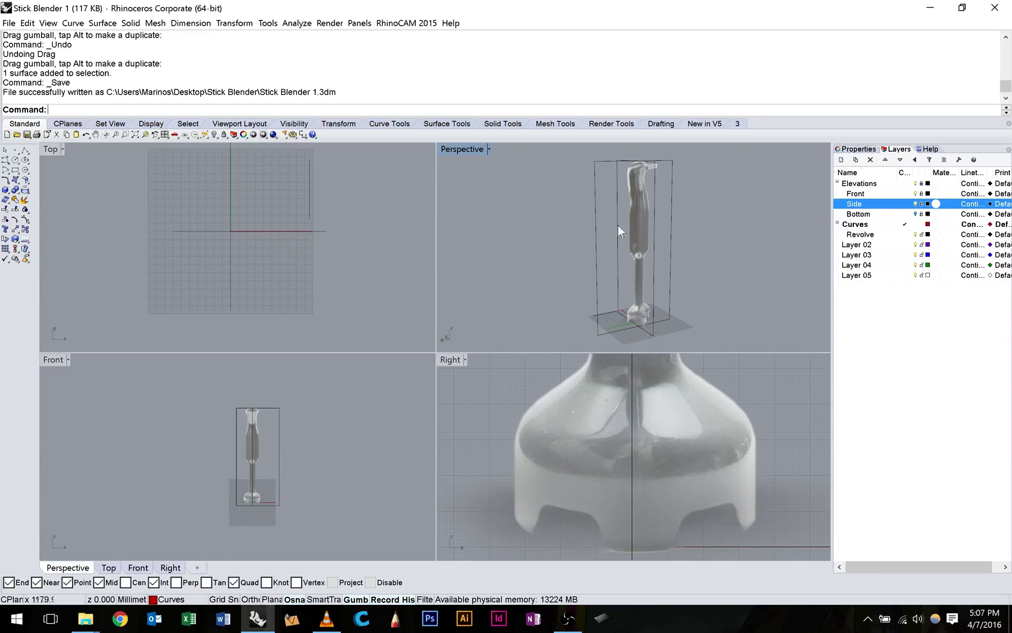
click(916, 204)
double_click(53, 360)
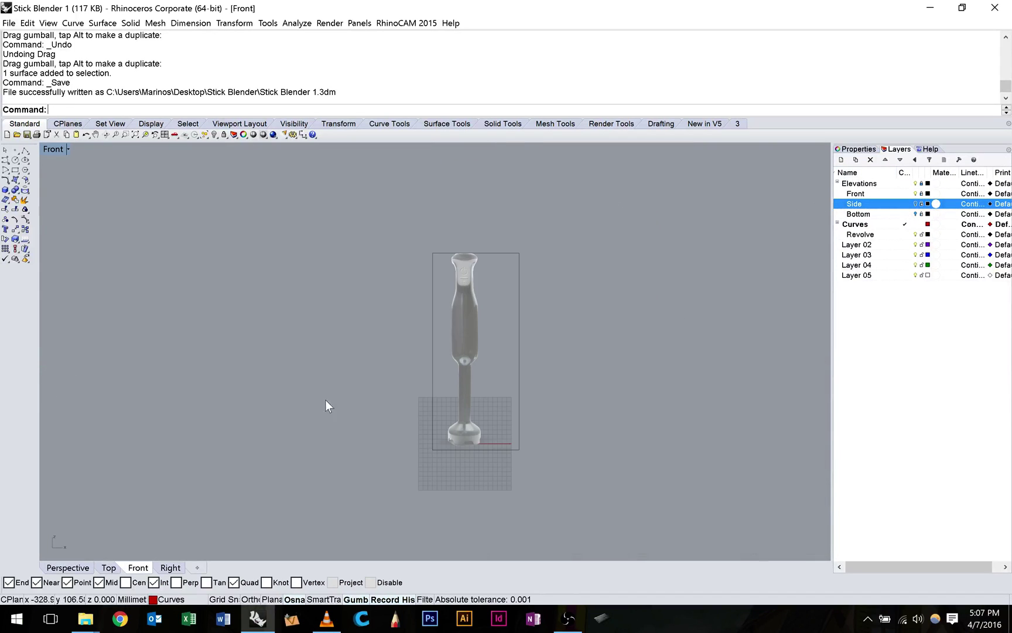
scroll(345, 413, up, 5)
double_click(53, 149)
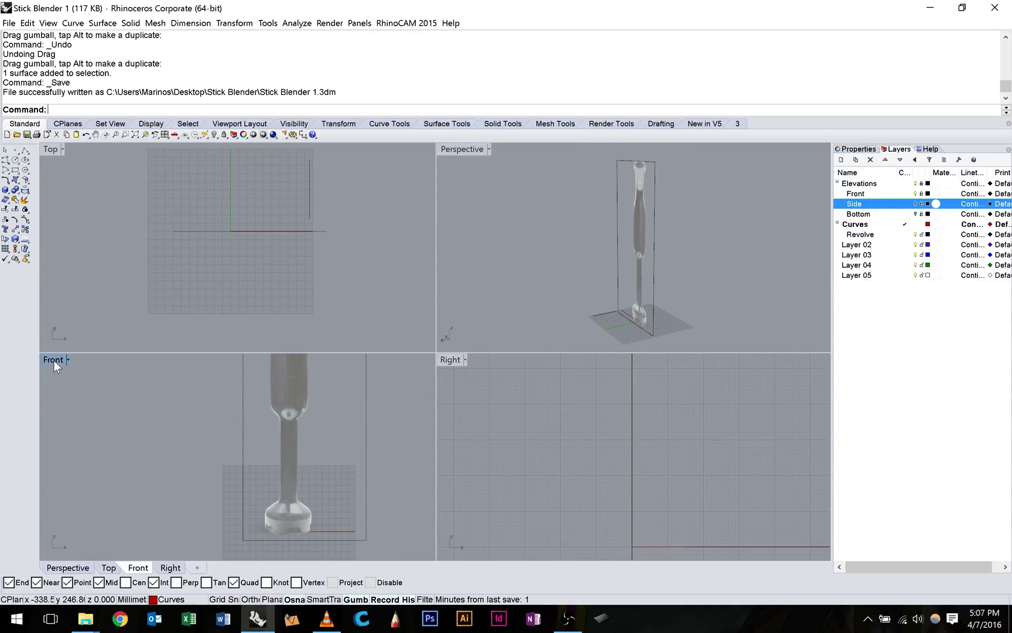
double_click(54, 361)
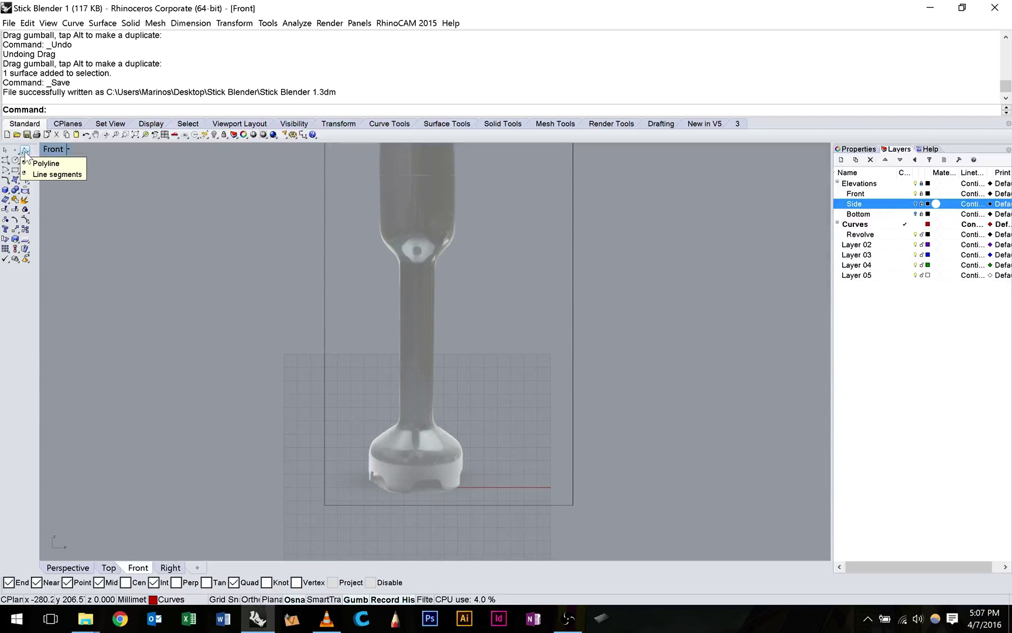
- Draw a polyline from the origin 72/2 mm horizontally along the base, then vertically up beside the blender head with Ortho on
click(25, 153)
text(0)
key(Return)
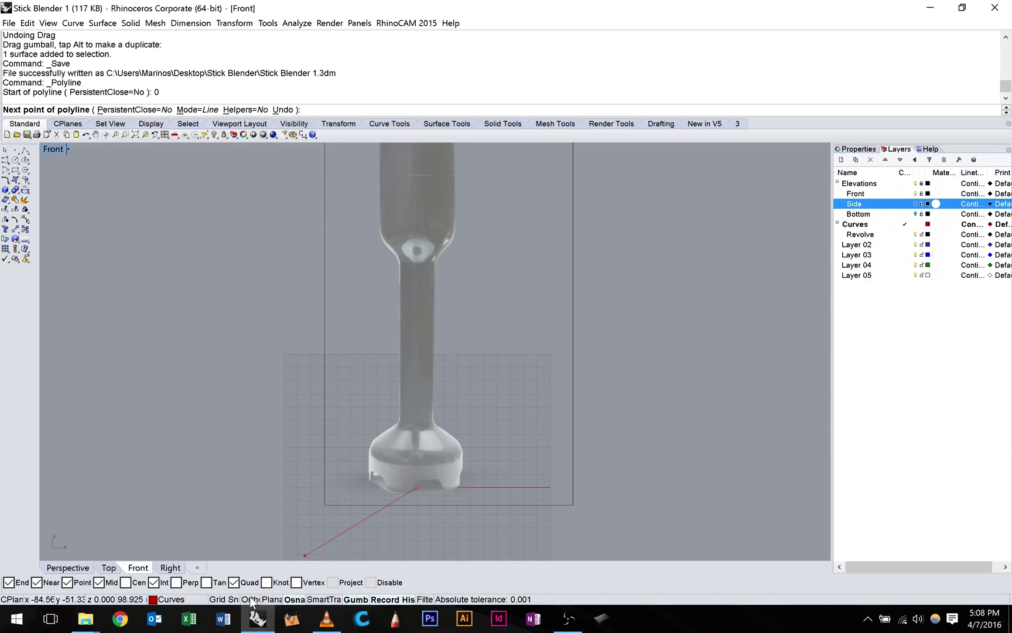
scroll(452, 476, up, 3)
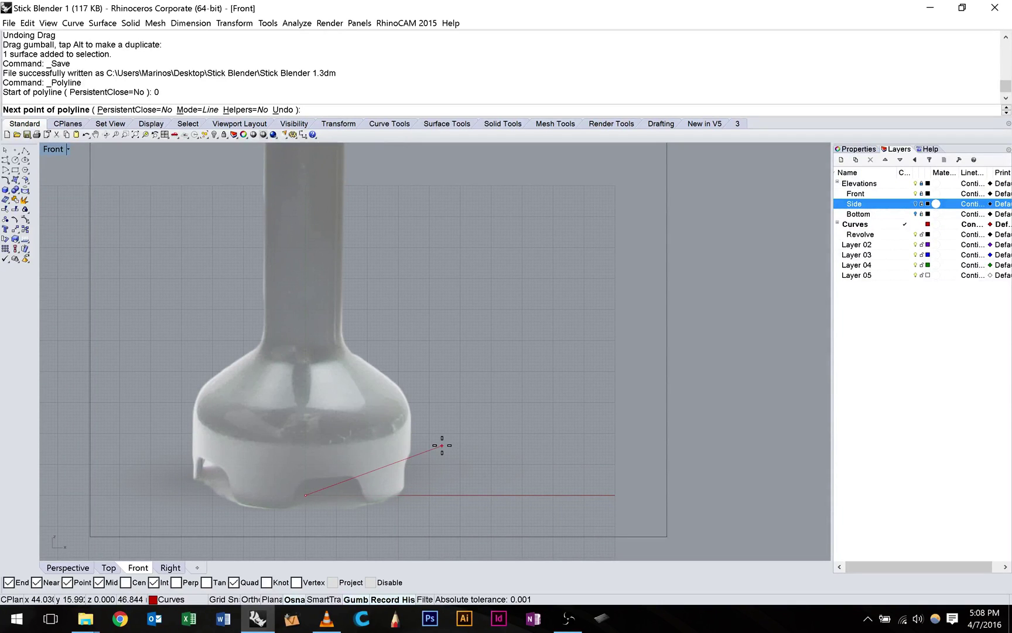
text(72/2)
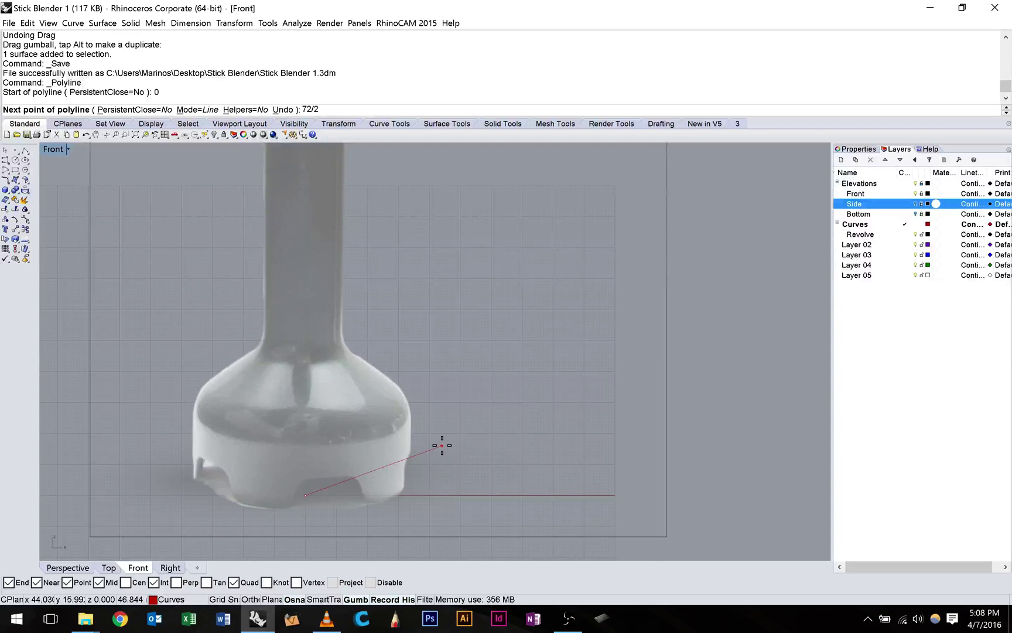
key(Return)
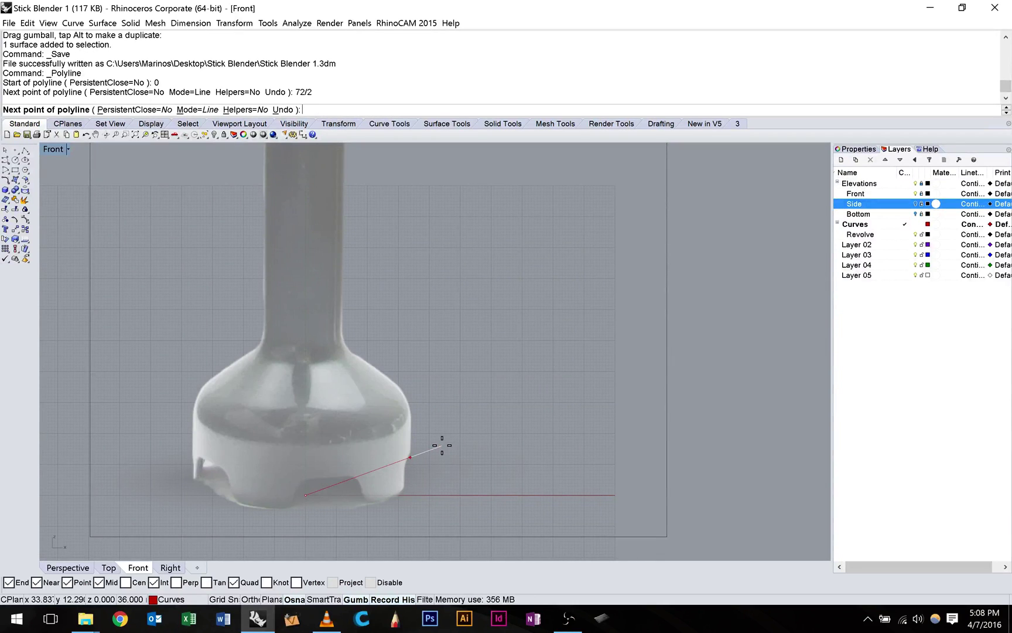
click(469, 494)
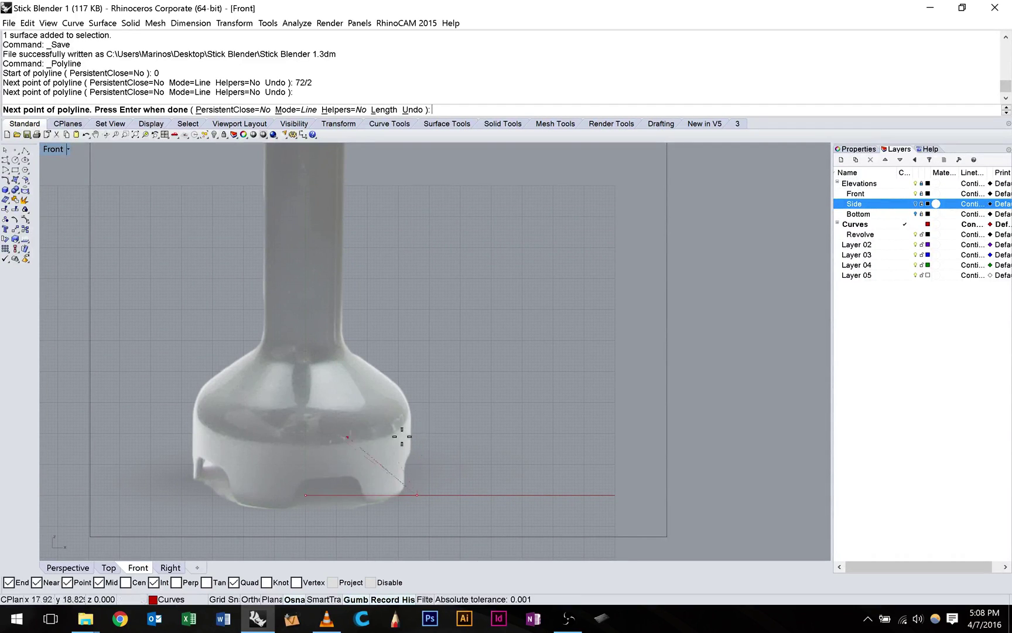
key(F8)
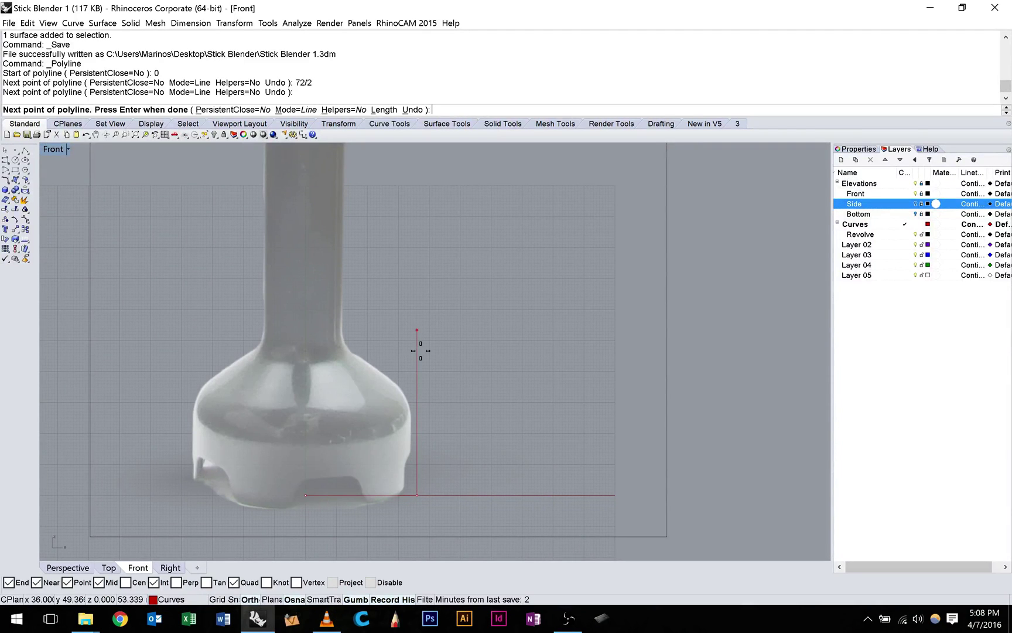
click(420, 351)
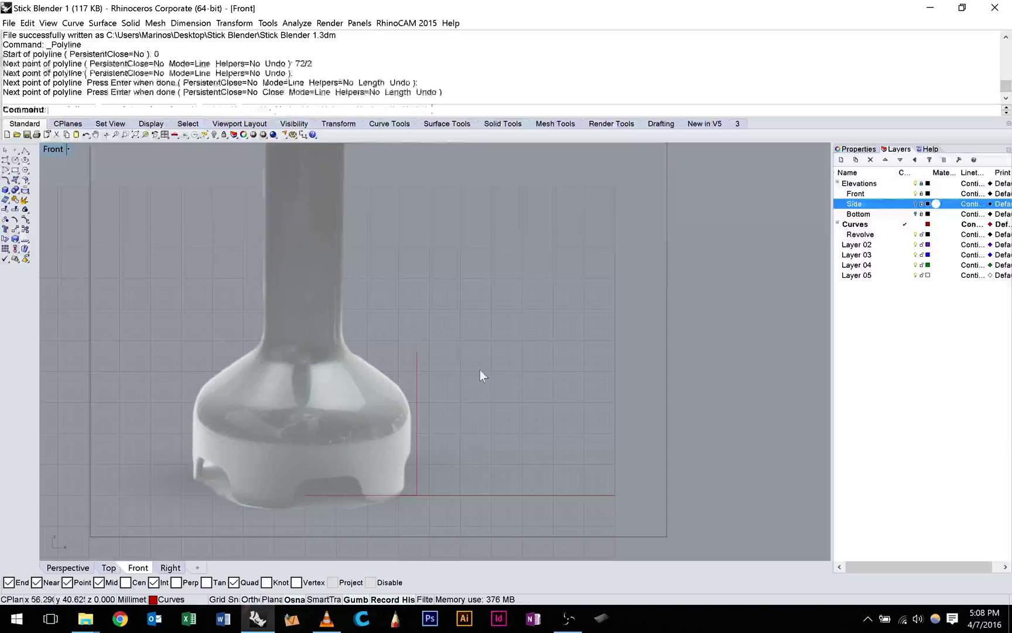
key(Return)
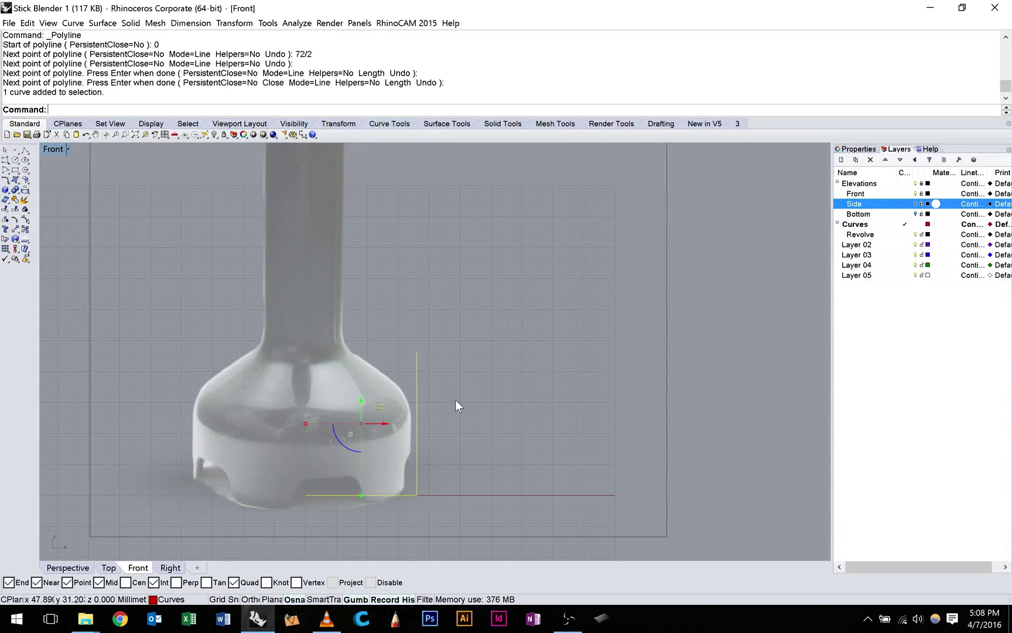
- Examine the blender's shaft and head against the drawn guide lines in the Front view
scroll(456, 400, down, 2)
right_drag(427, 216, 503, 360)
scroll(425, 364, up, 4)
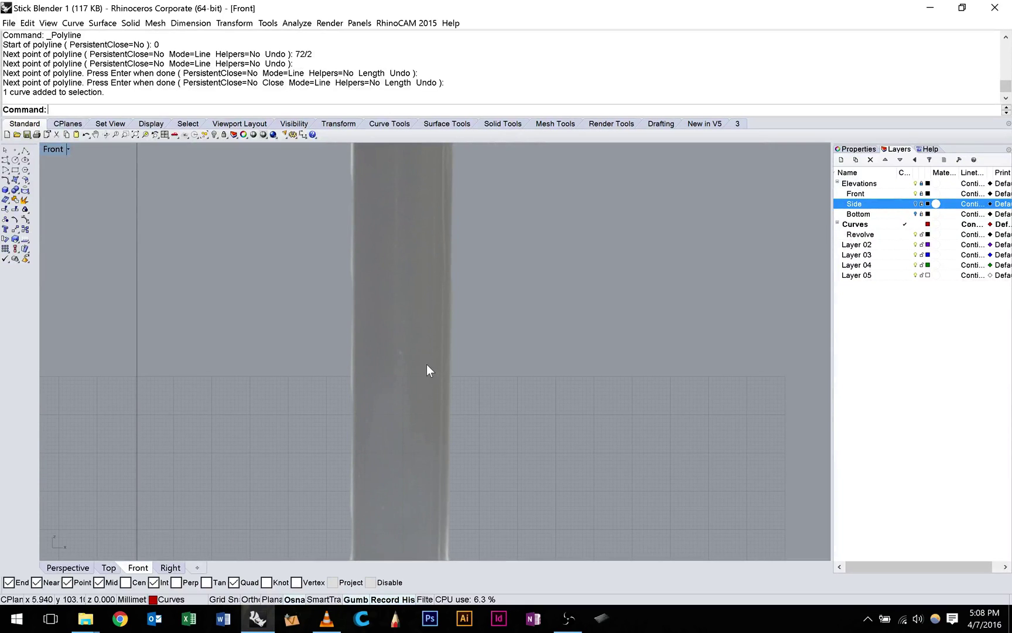
scroll(429, 366, down, 5)
right_drag(472, 395, 427, 339)
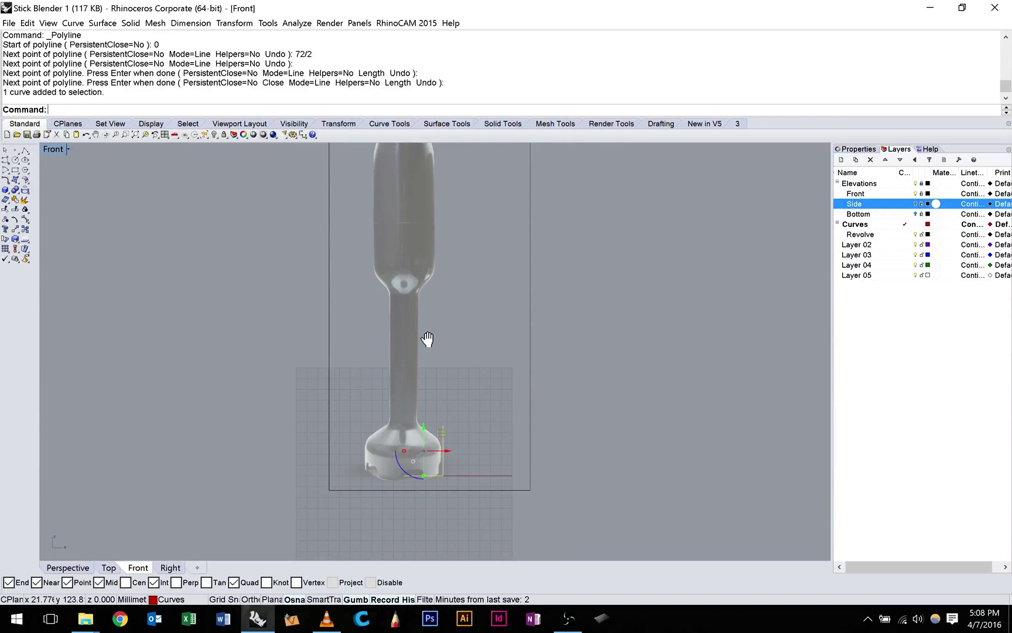
scroll(428, 354, up, 5)
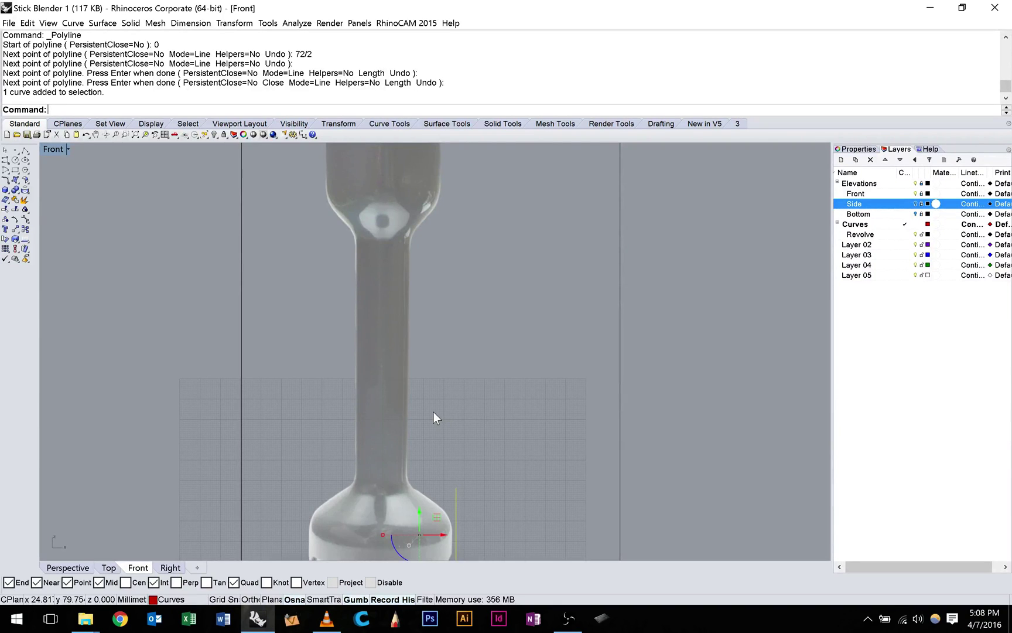
scroll(434, 417, down, 2)
- Change the Curves layer color to chartreuse (R 127, G 255, B 0)
click(928, 225)
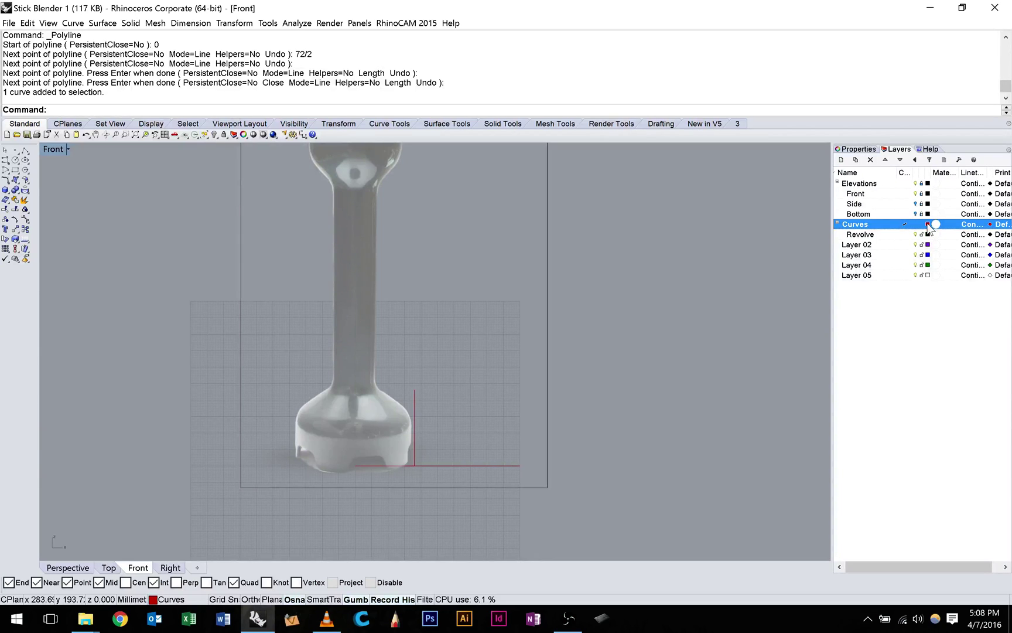
click(928, 225)
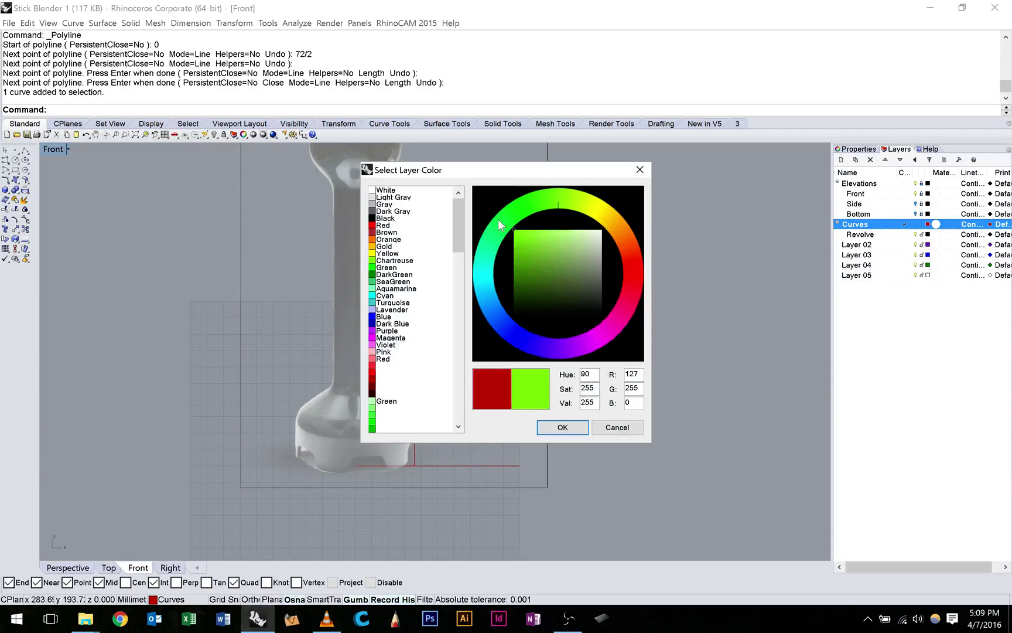
click(561, 428)
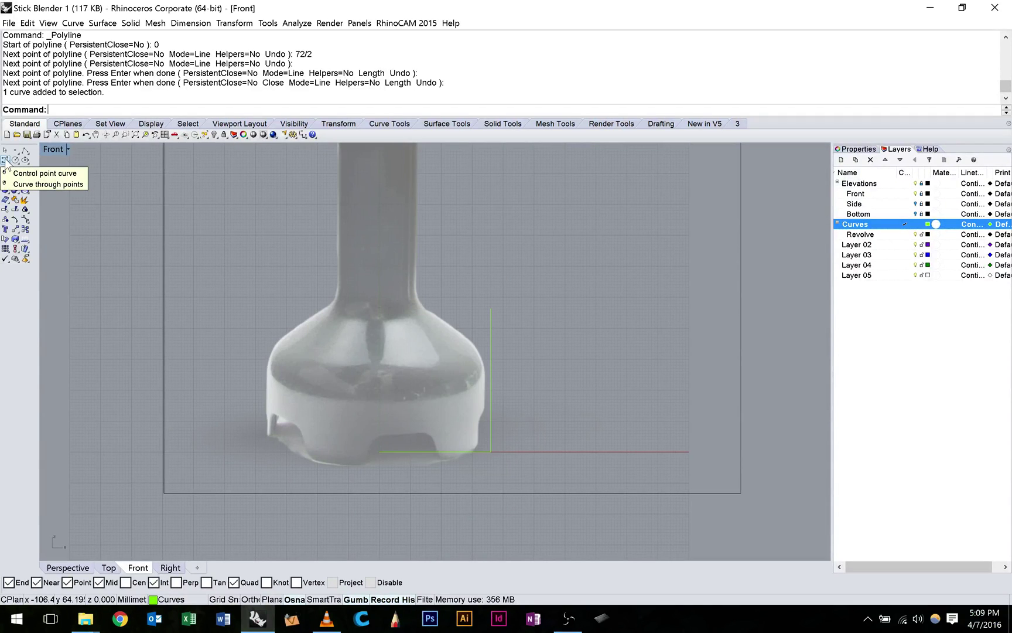
- Draw a degree 3 control point curve along the sloping shoulder of the blender head, extending past both ends of the slope
click(6, 160)
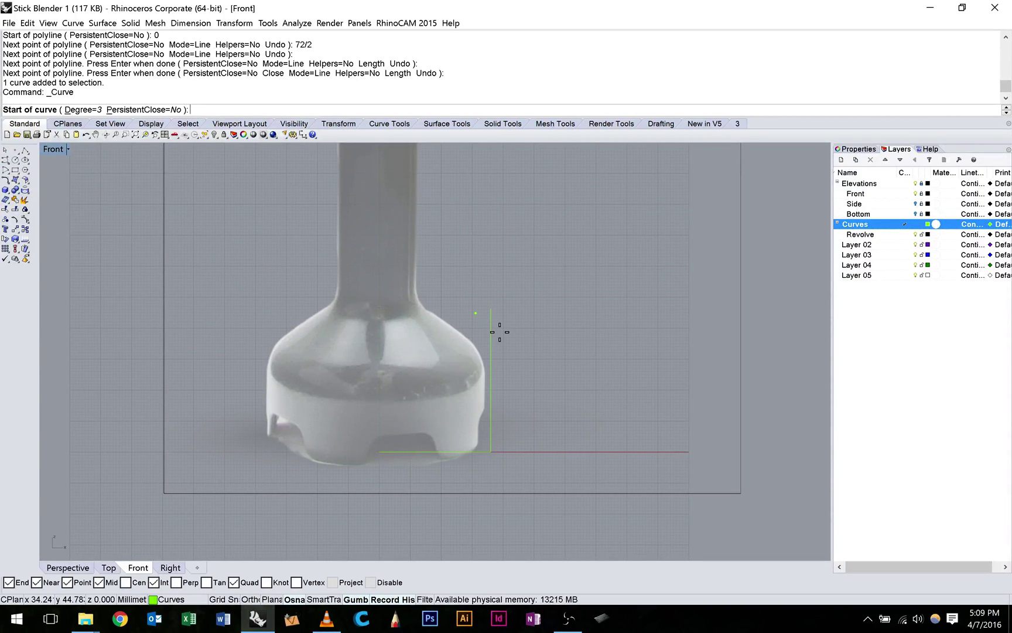
scroll(501, 381, up, 1)
click(502, 398)
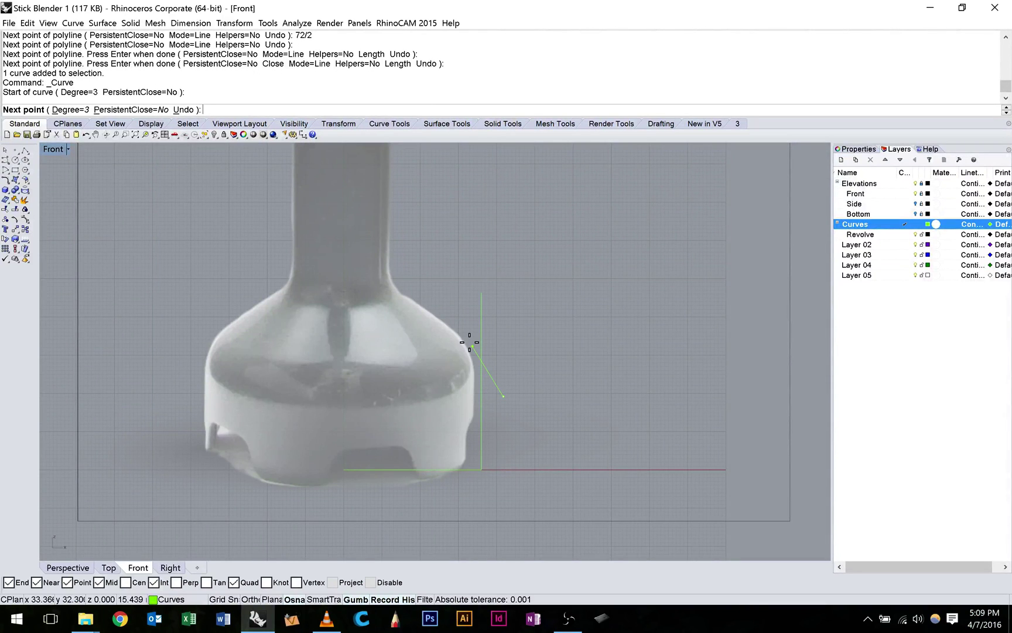
click(445, 323)
click(362, 268)
right_click(362, 268)
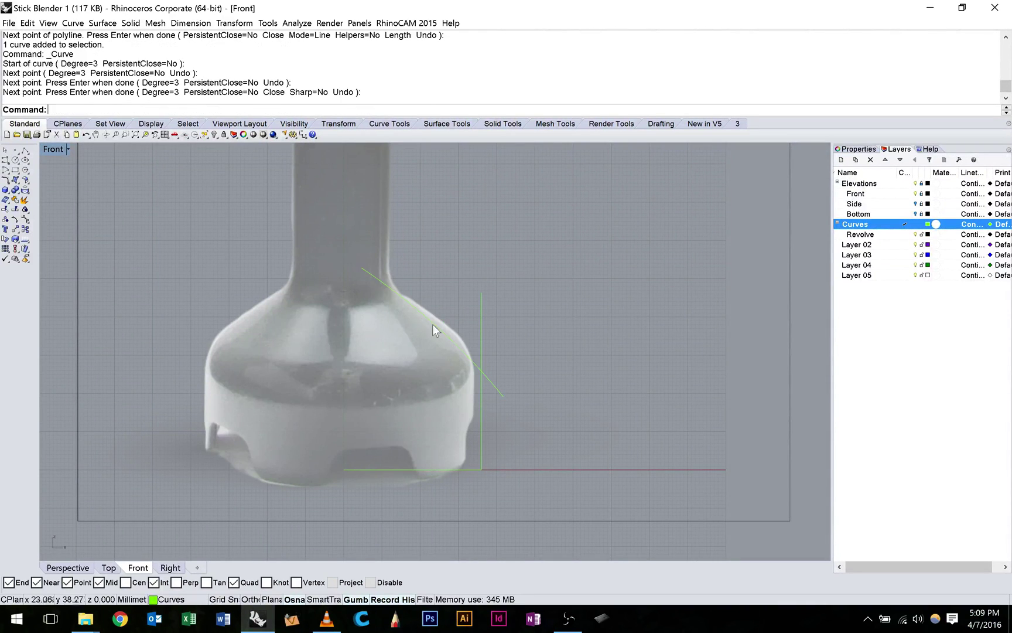
- Turn on the shoulder curve's control points and move its middle point to follow the blender head's sloping outline
right_drag(433, 334, 427, 349)
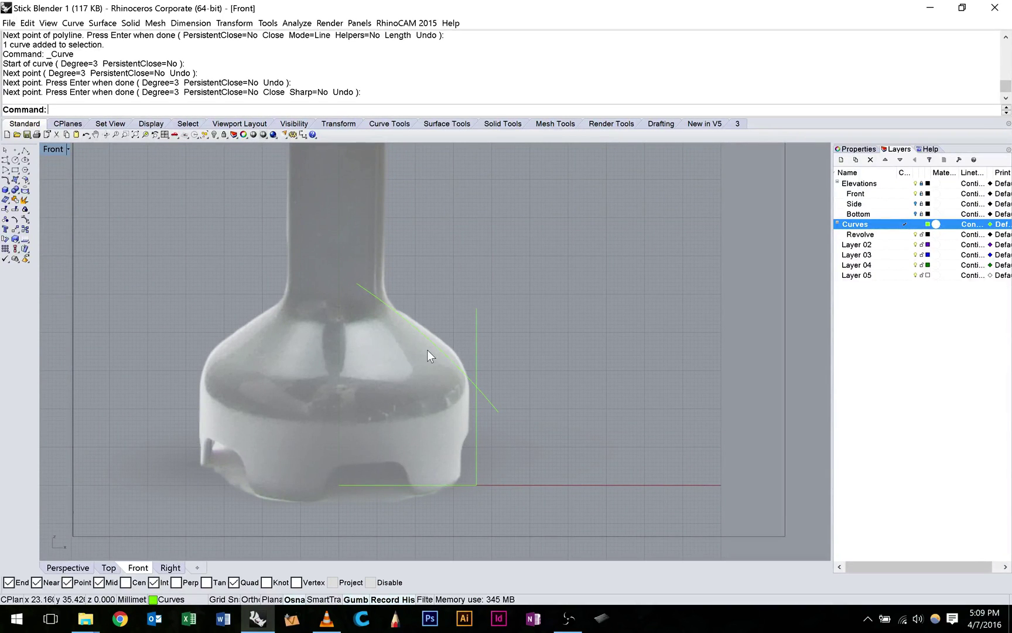
scroll(428, 350, up, 3)
click(418, 357)
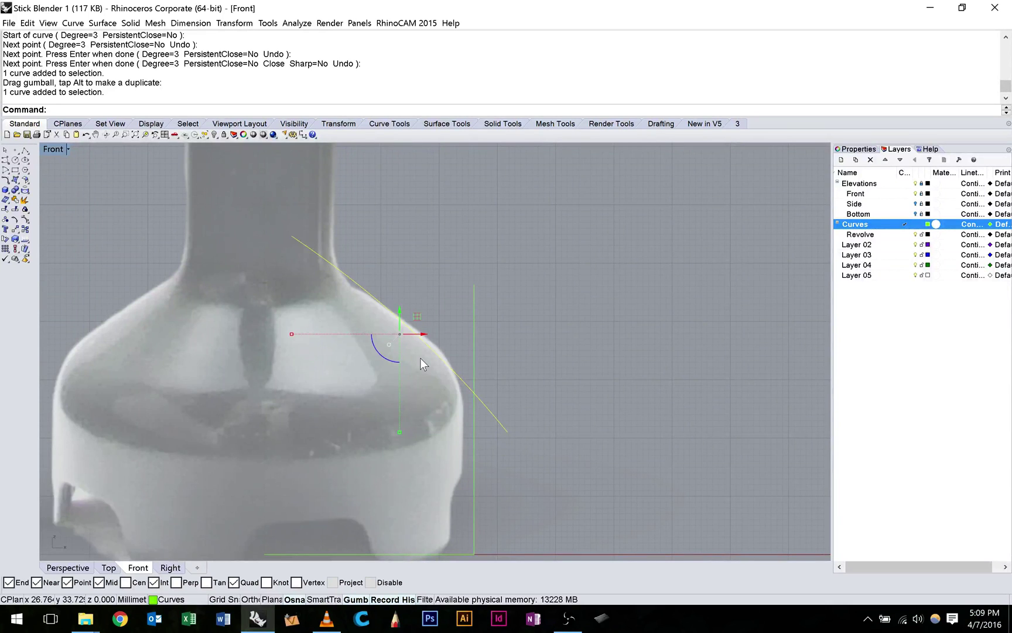
click(420, 358)
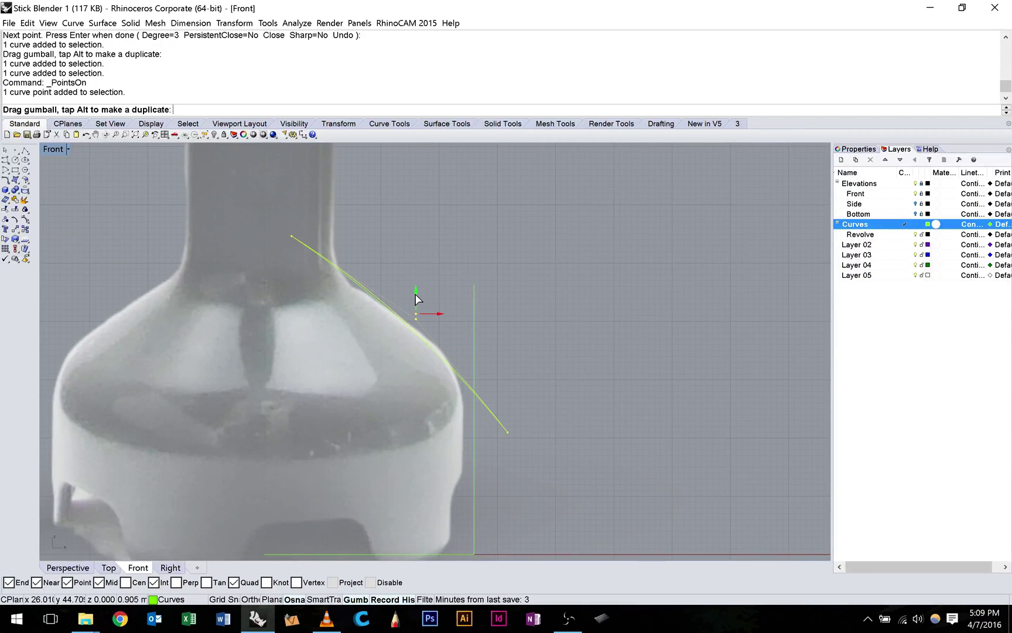
drag(416, 295, 413, 340)
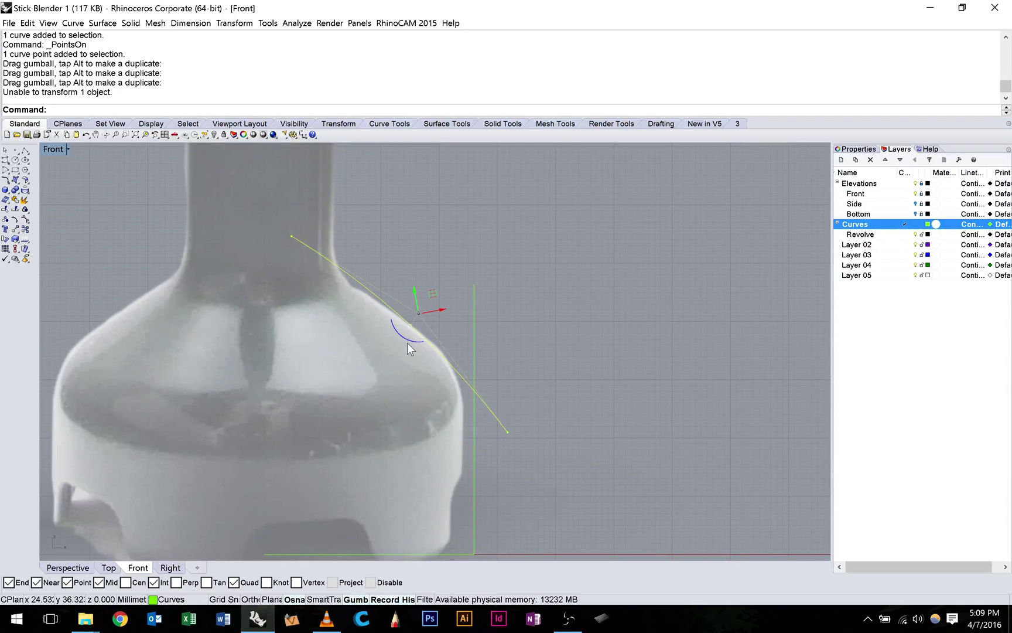
- Rotate the whole shoulder curve slightly counterclockwise so it lines up with the blender head's slope
click(407, 342)
click(420, 333)
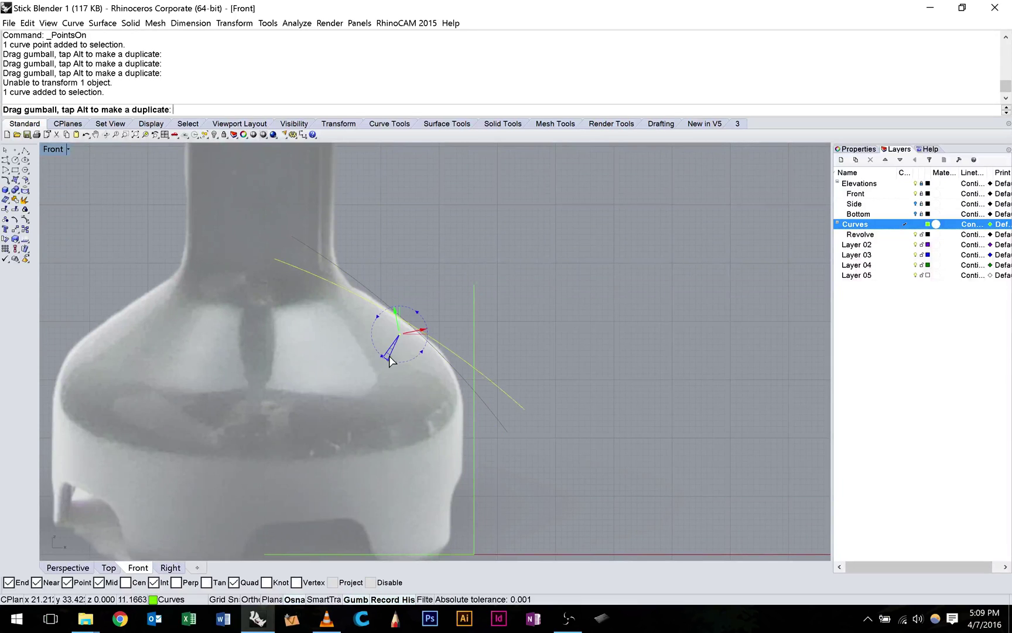
drag(384, 354, 385, 357)
click(359, 368)
scroll(430, 375, down, 4)
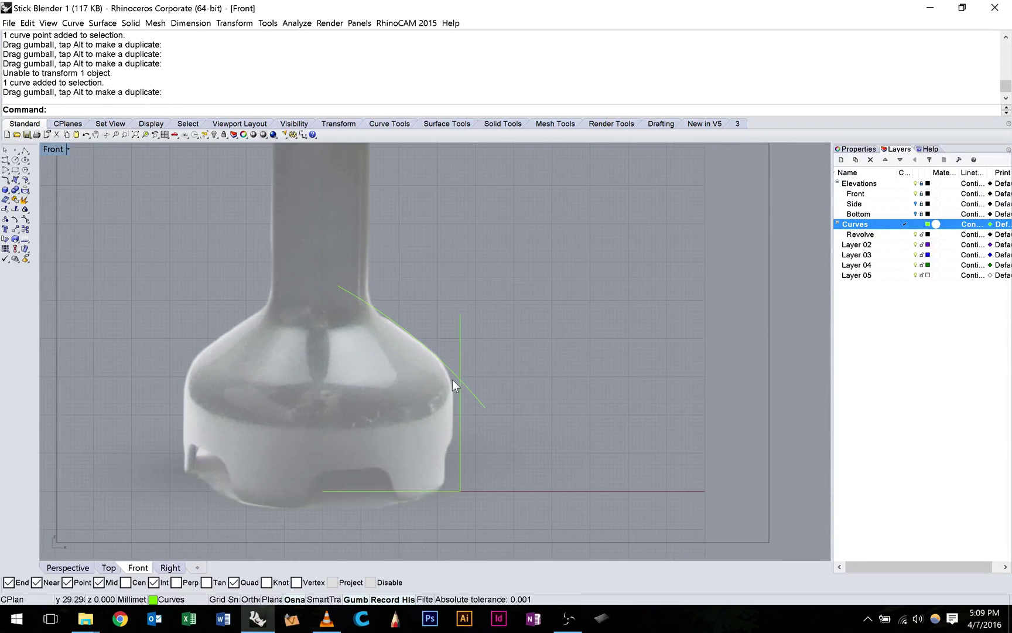
scroll(459, 380, up, 4)
scroll(482, 435, down, 3)
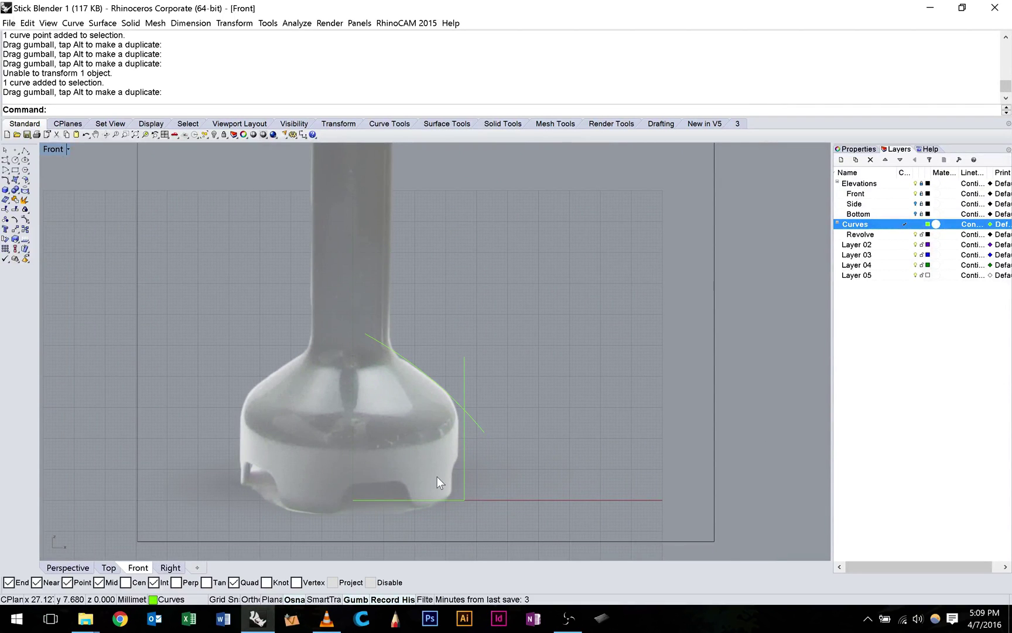
- Open the DID10002 stickblender Brief PDF and examine the shaft width dimensions on the front elevation
mouse_move(86, 618)
click(56, 573)
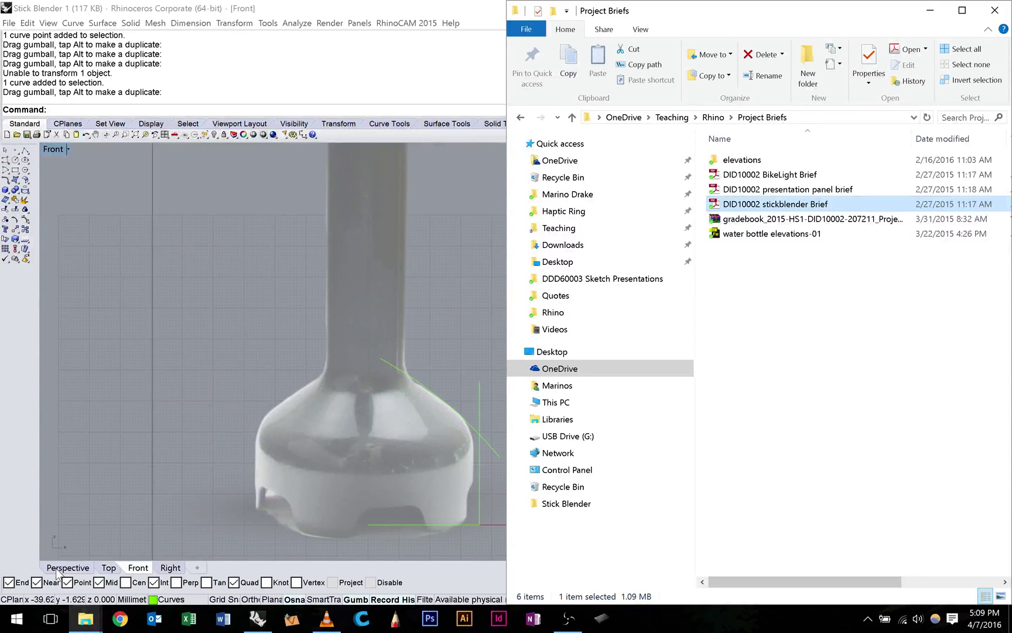
scroll(504, 362, down, 5)
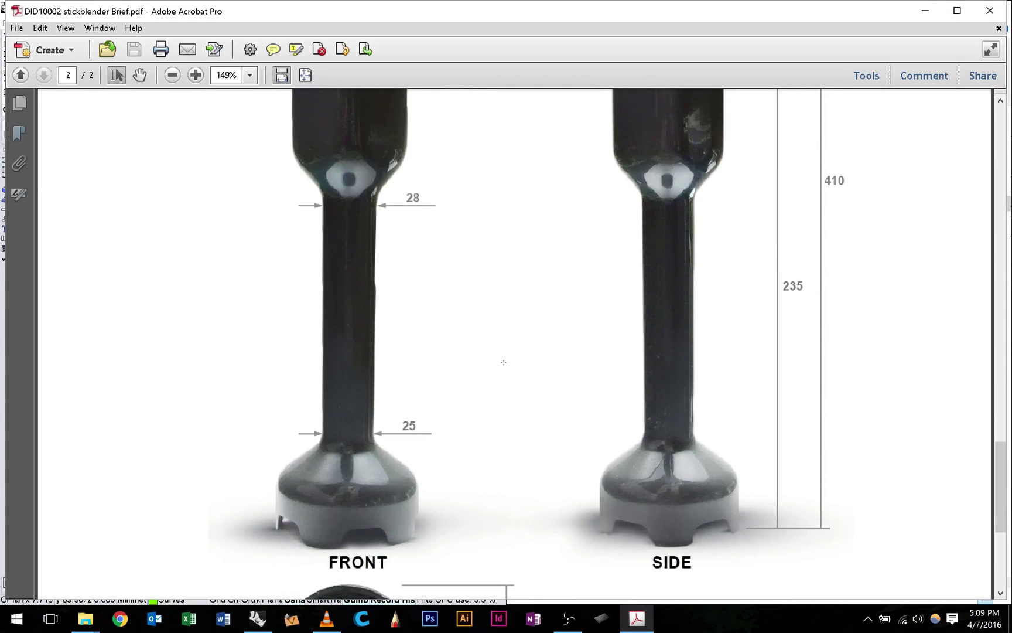
- Switch back to Rhinoceros and draw a vertical centre line from the origin up past the top of the handle with Ortho on
click(257, 621)
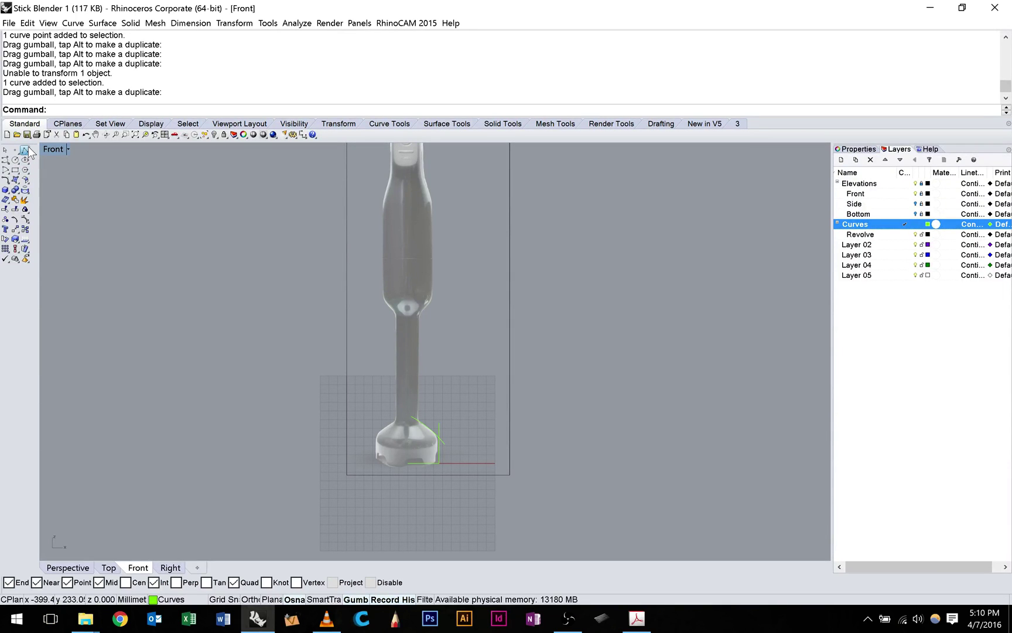
click(24, 150)
text(0)
key(Return)
right_drag(406, 204, 407, 298)
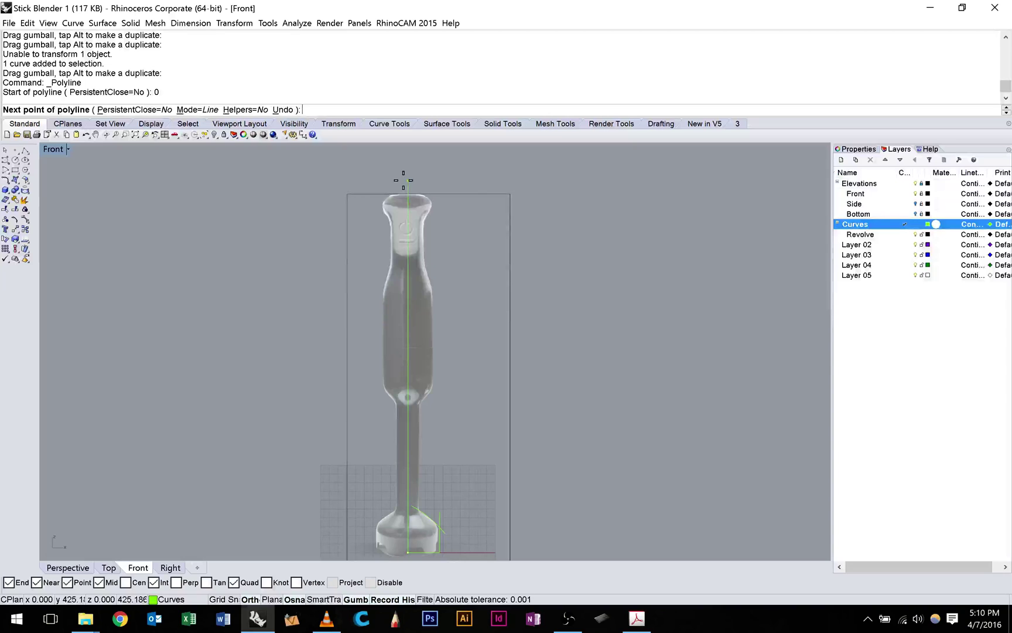
click(400, 152)
key(Return)
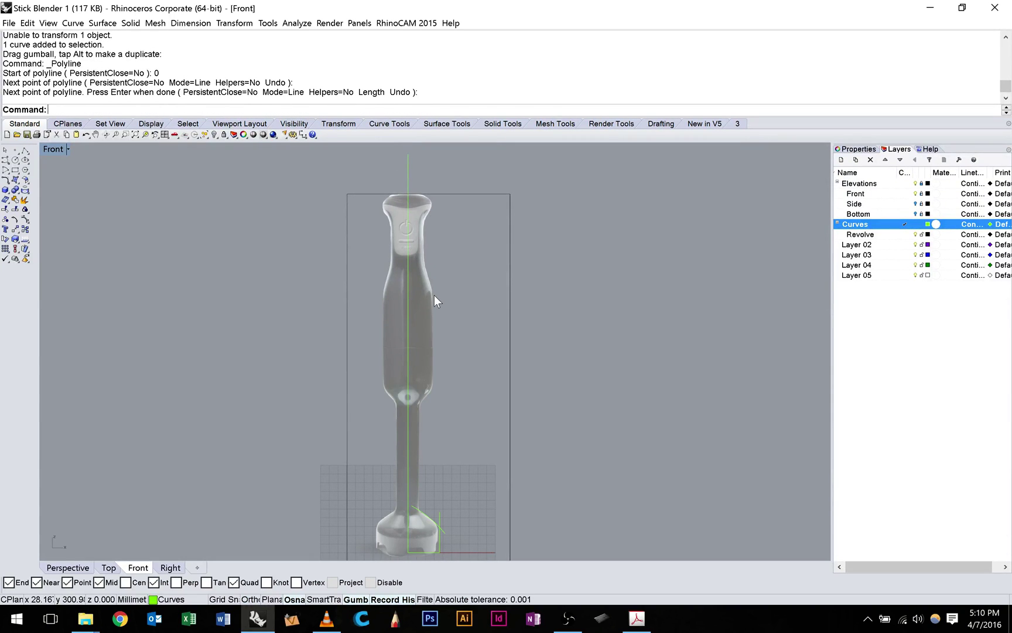
double_click(53, 150)
double_click(55, 151)
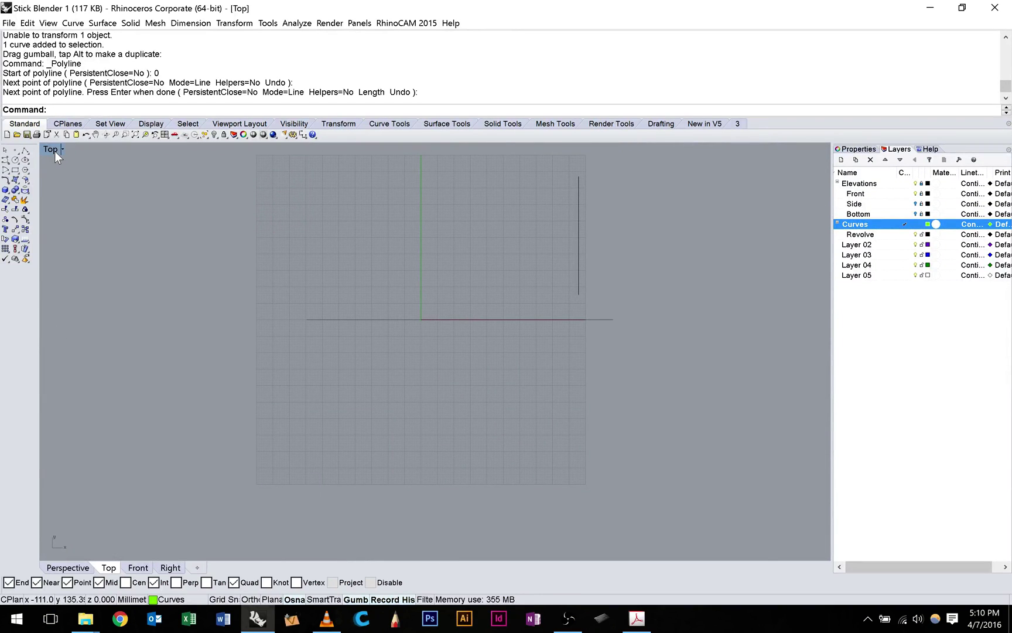
key(ctrl+F2)
- Draw a polyline from the centre line out across the base of the shaft, constrained to 25/2 mm as dimensioned in the brief
click(15, 150)
click(26, 150)
scroll(516, 410, up, 8)
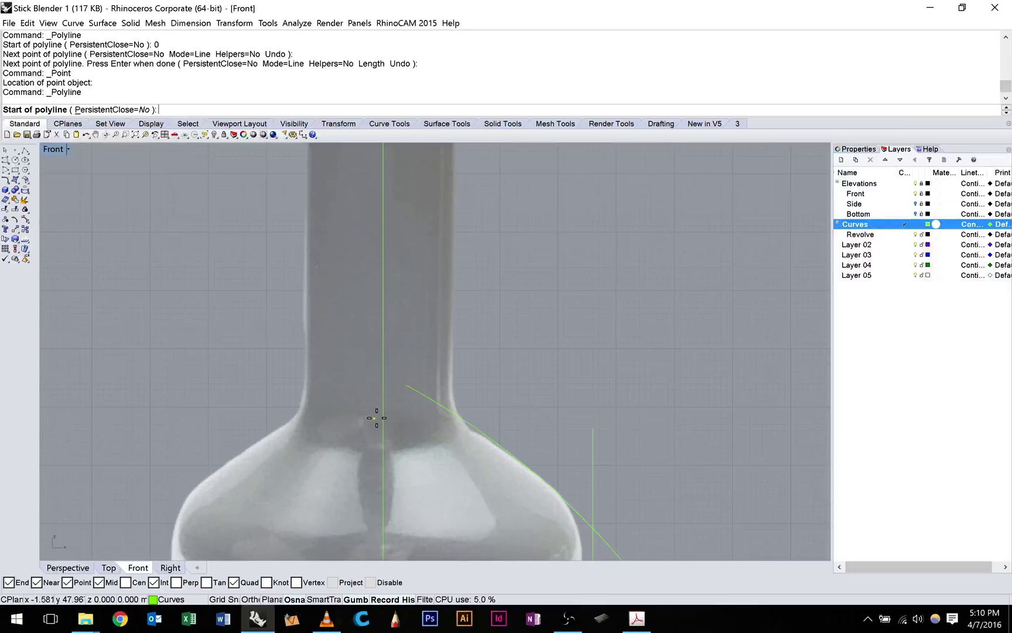
click(637, 618)
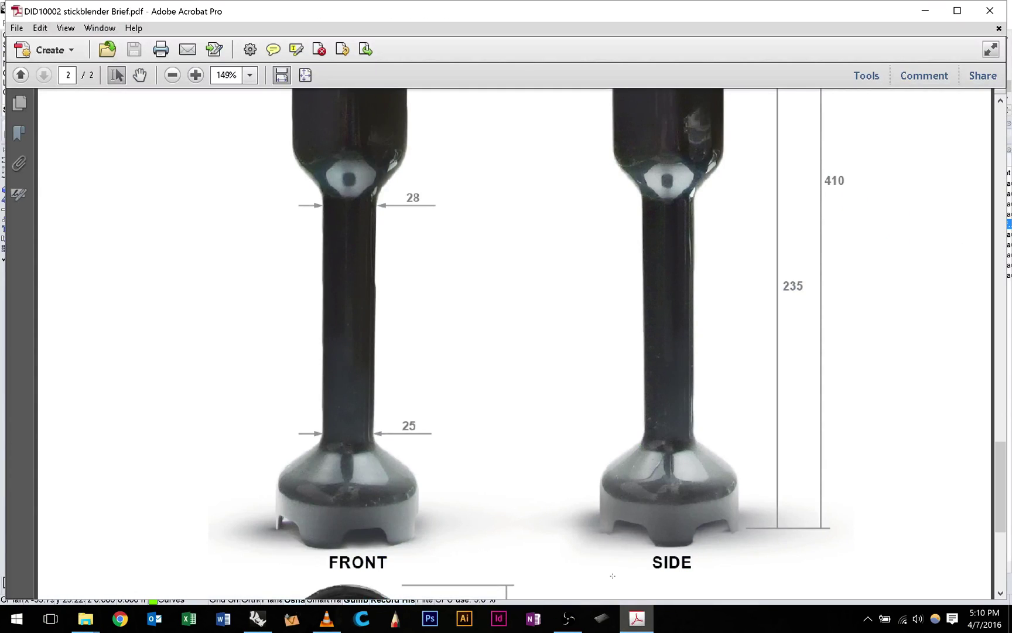
key(alt+Tab)
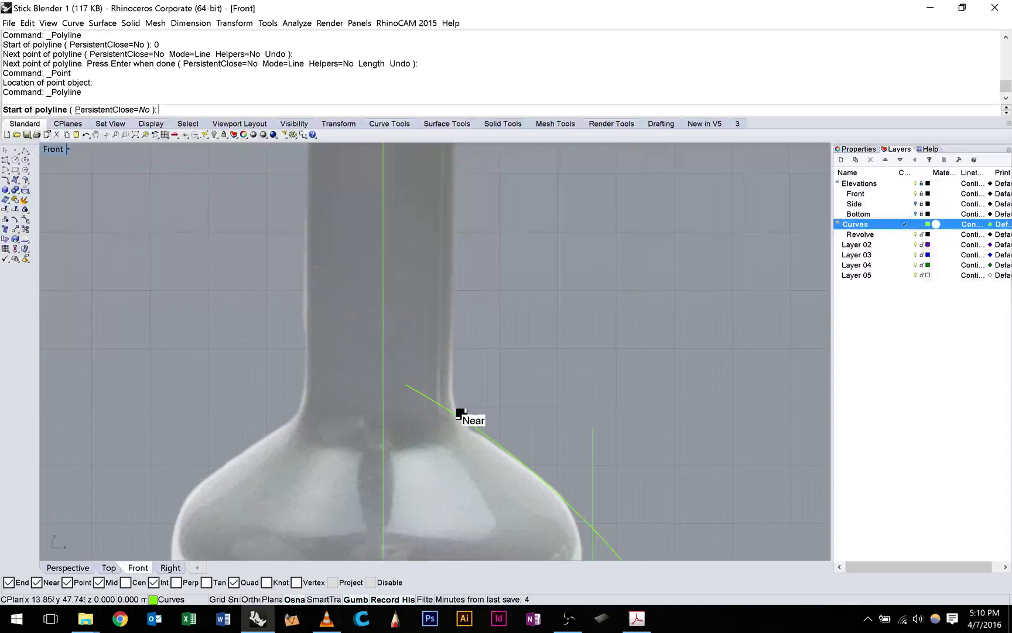
click(383, 414)
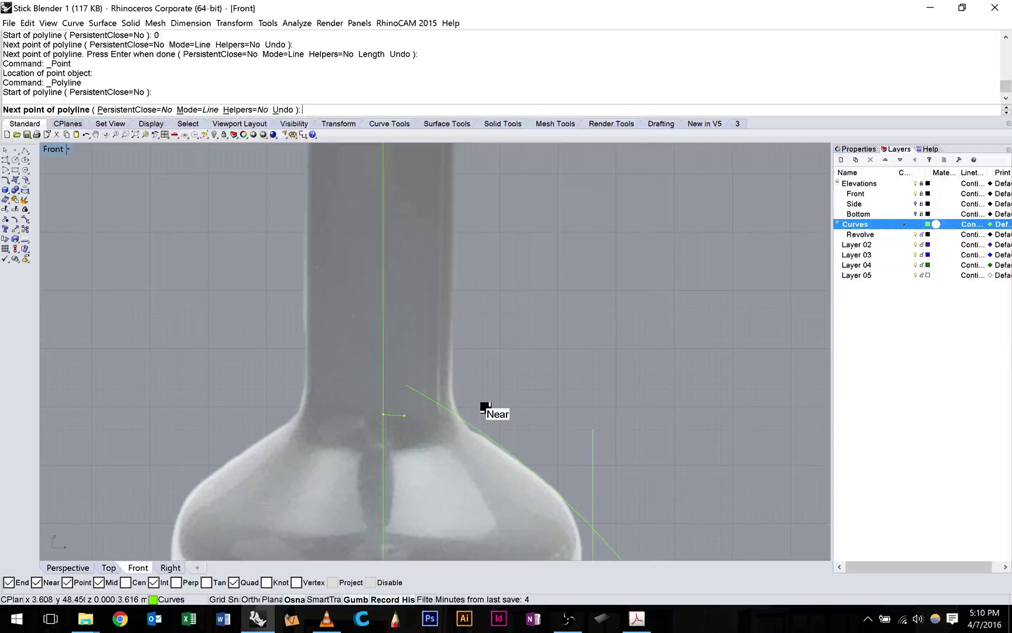
text(25/2)
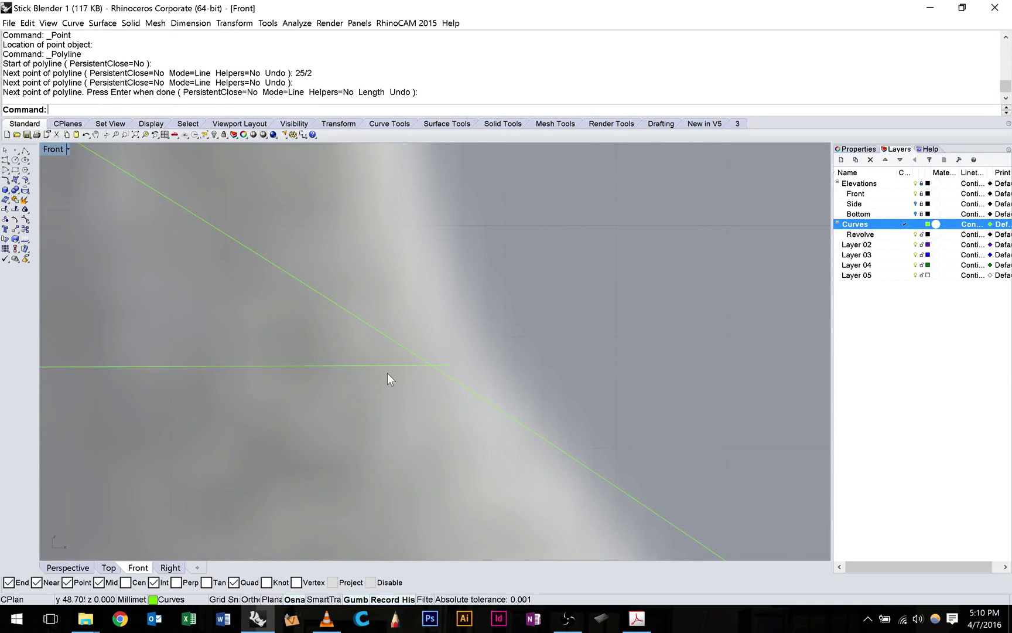
- Draw a 28/2 mm horizontal polyline from the centre line at the top of the shaft, just below the handle
scroll(388, 373, down, 5)
scroll(426, 289, up, 4)
key(Return)
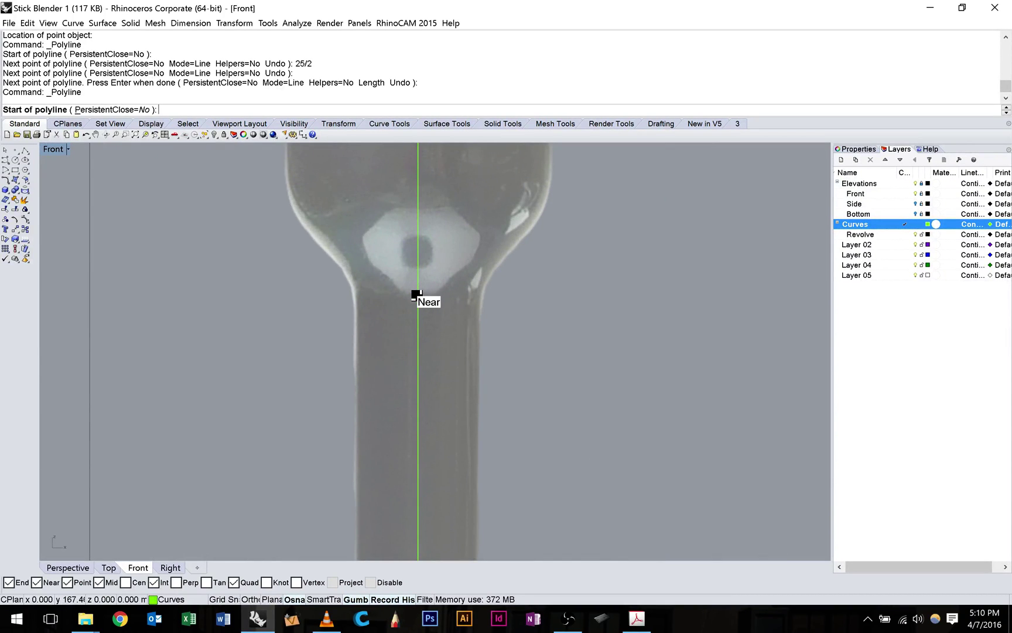
click(417, 297)
text(28/2)
key(Return)
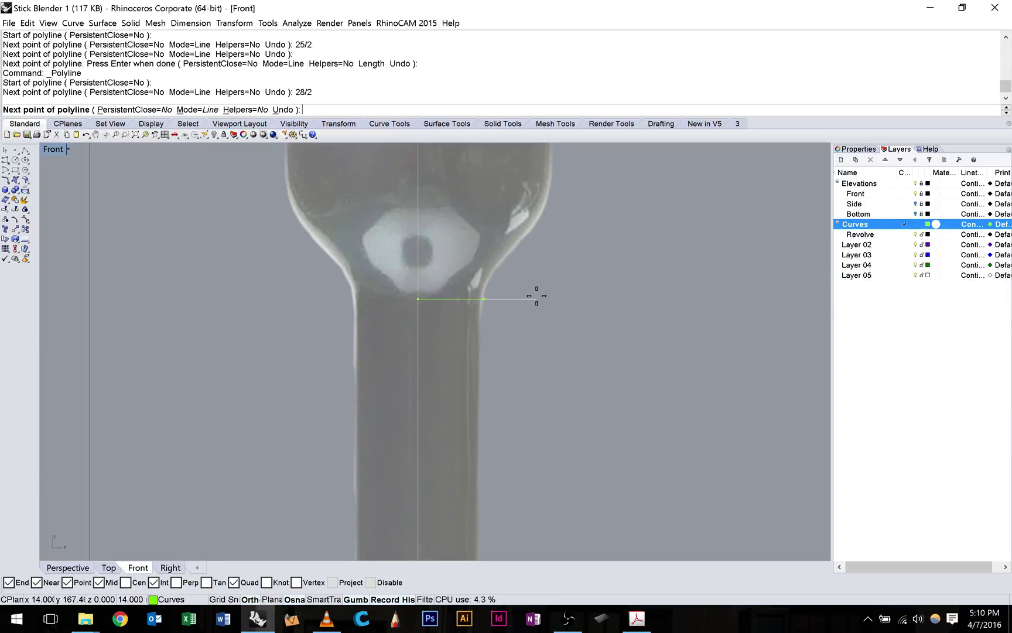
click(537, 296)
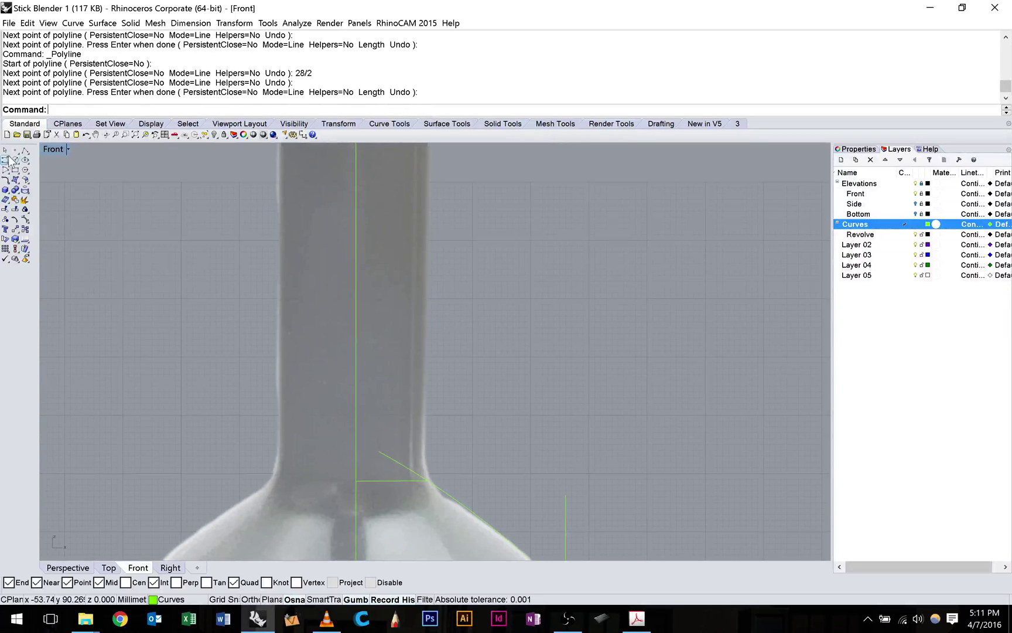
click(9, 158)
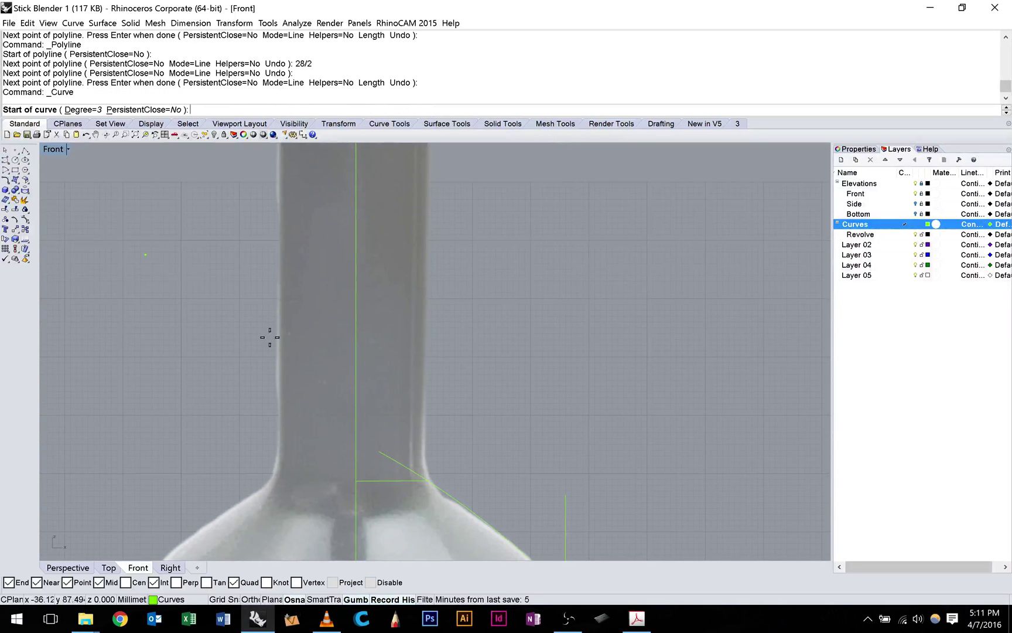
scroll(432, 489, up, 4)
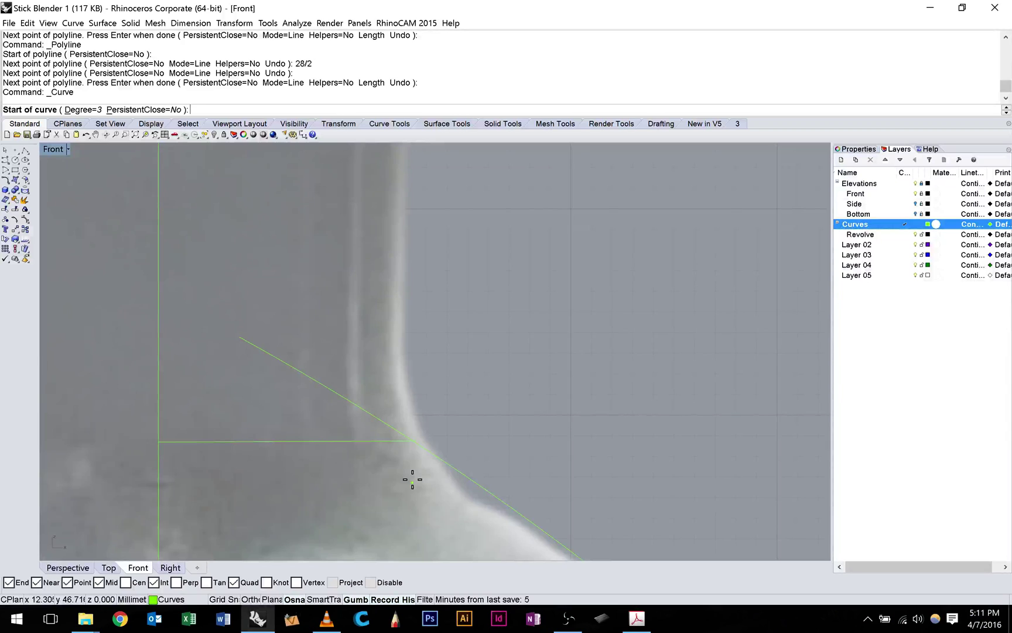
right_click(454, 489)
scroll(479, 392, down, 8)
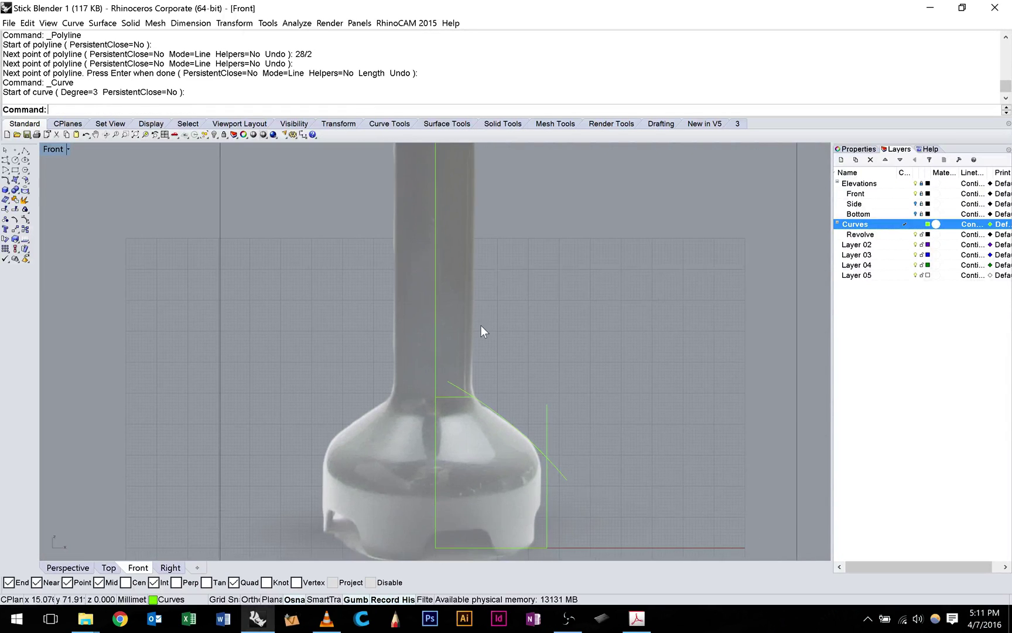
- Draw a degree 3 control point curve along the shaft's edge from the neck line's intersection with the shoulder curve to the 28/2 mm line
right_click(481, 329)
scroll(484, 411, up, 8)
scroll(437, 383, up, 4)
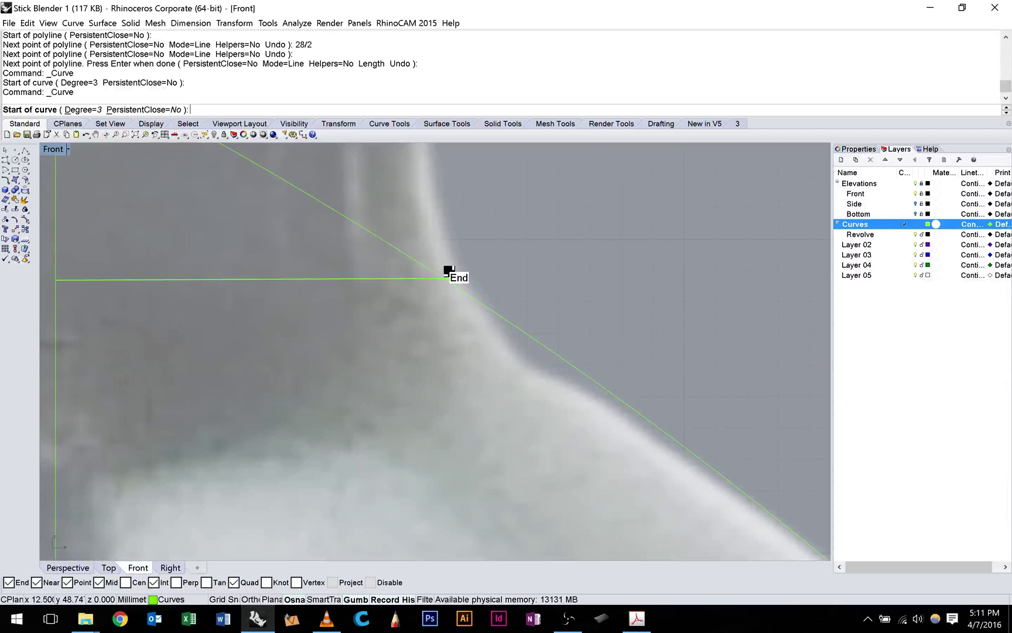
scroll(448, 271, up, 2)
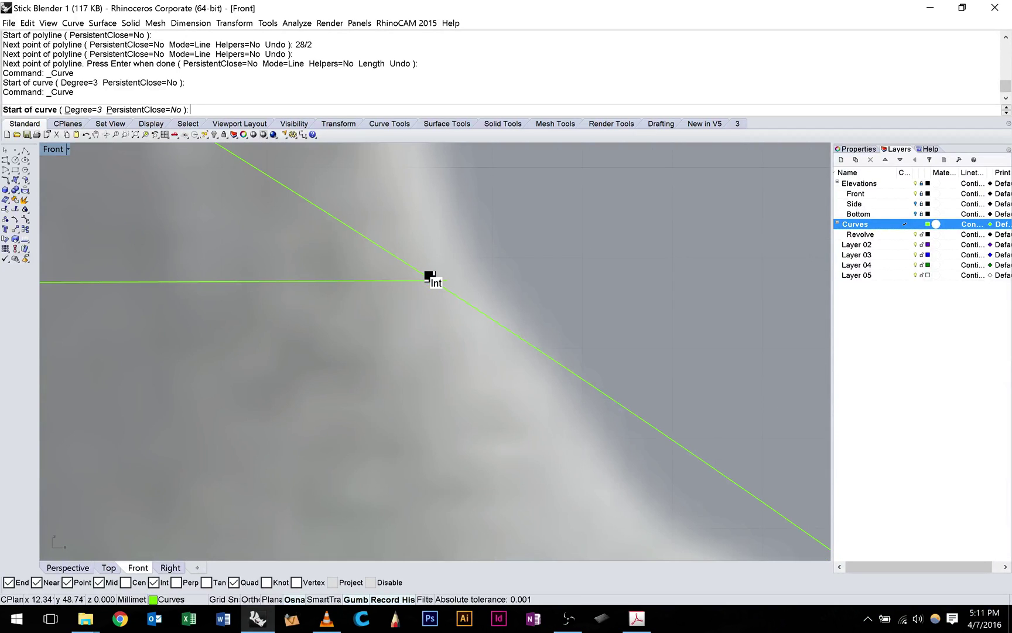
click(430, 276)
scroll(459, 314, down, 6)
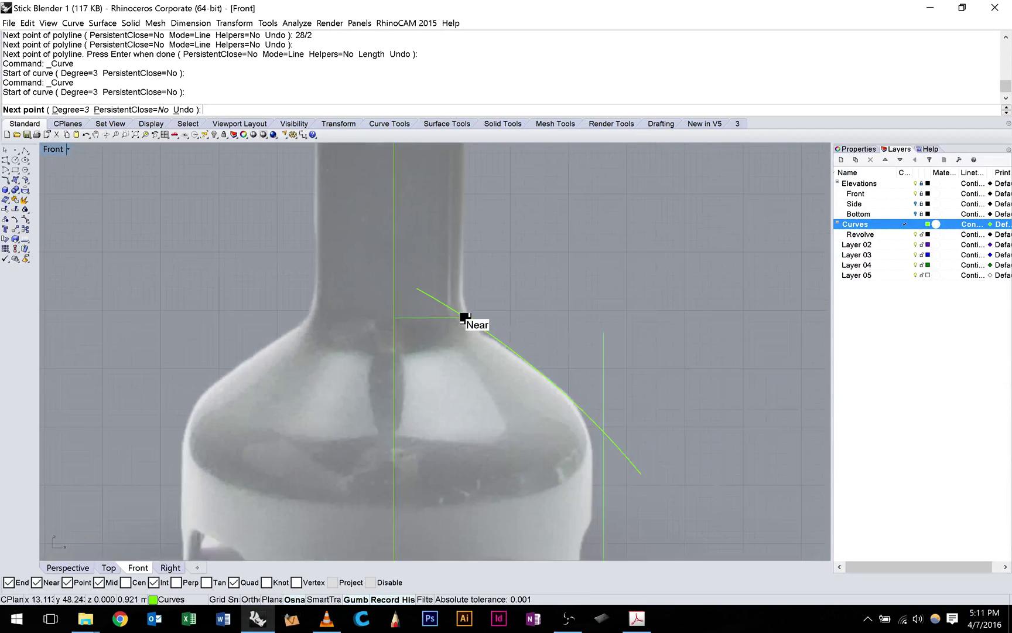
right_drag(481, 313, 485, 479)
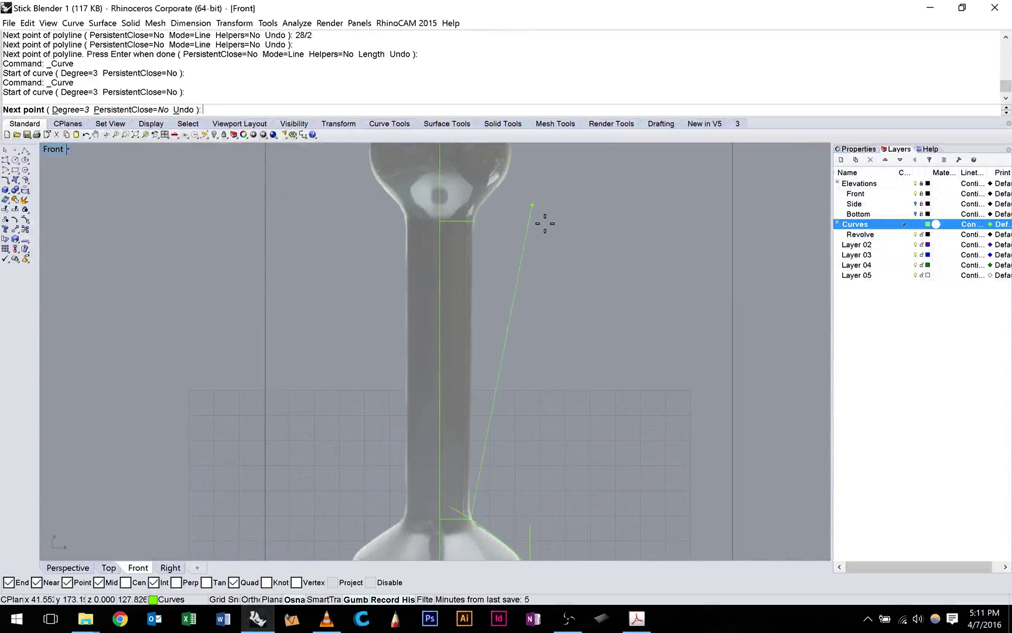
scroll(495, 314, up, 3)
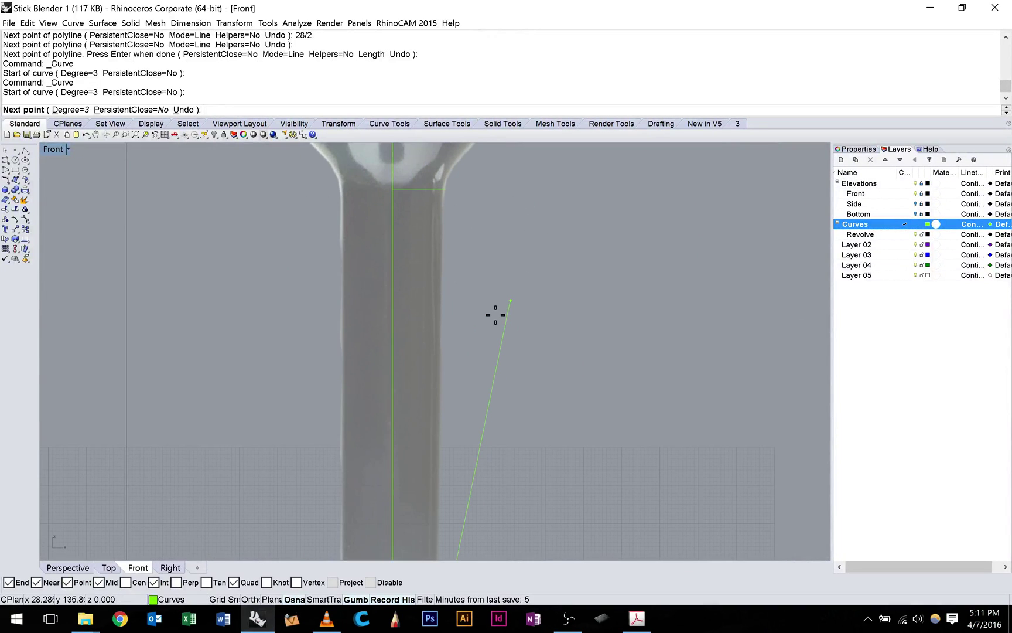
click(442, 390)
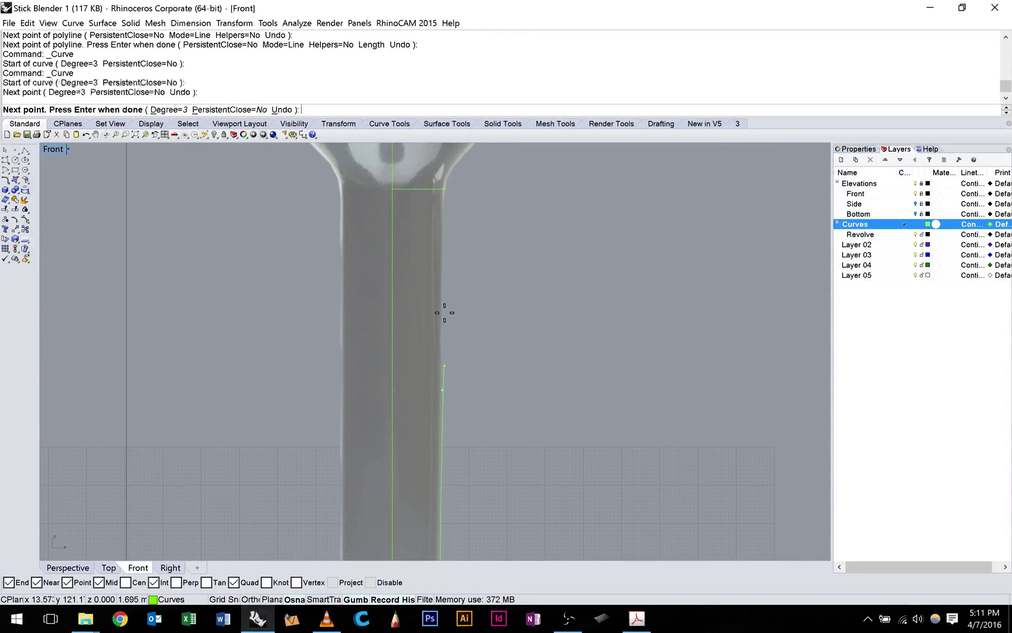
click(443, 188)
key(Return)
- Trim the overhanging ends of the shoulder curve and the vertical line's excess above it, using all five lower profile curves as cutters
scroll(511, 293, down, 5)
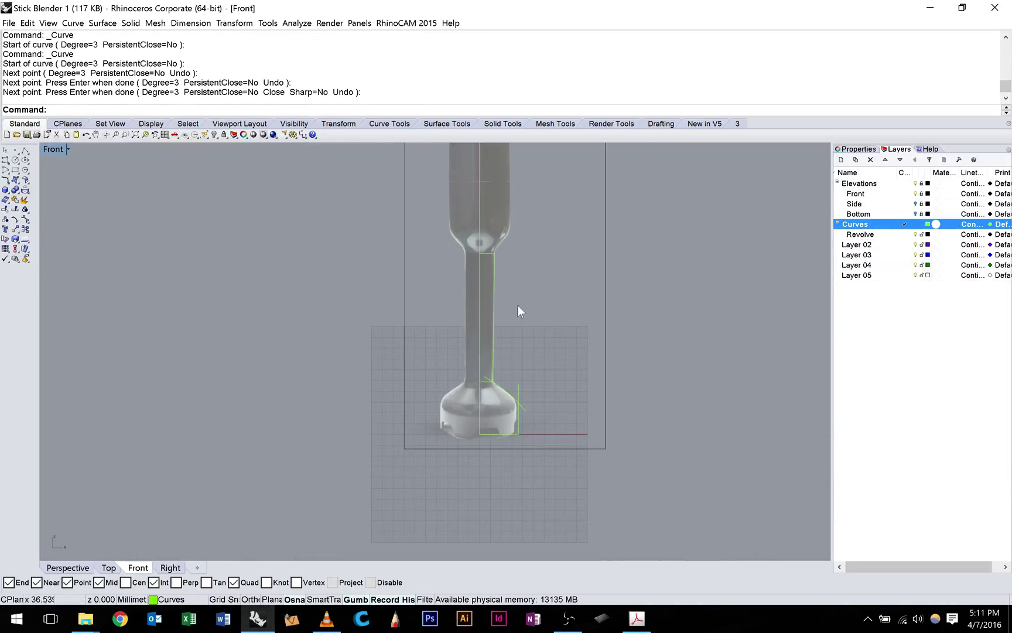
scroll(490, 387, up, 5)
scroll(524, 369, down, 4)
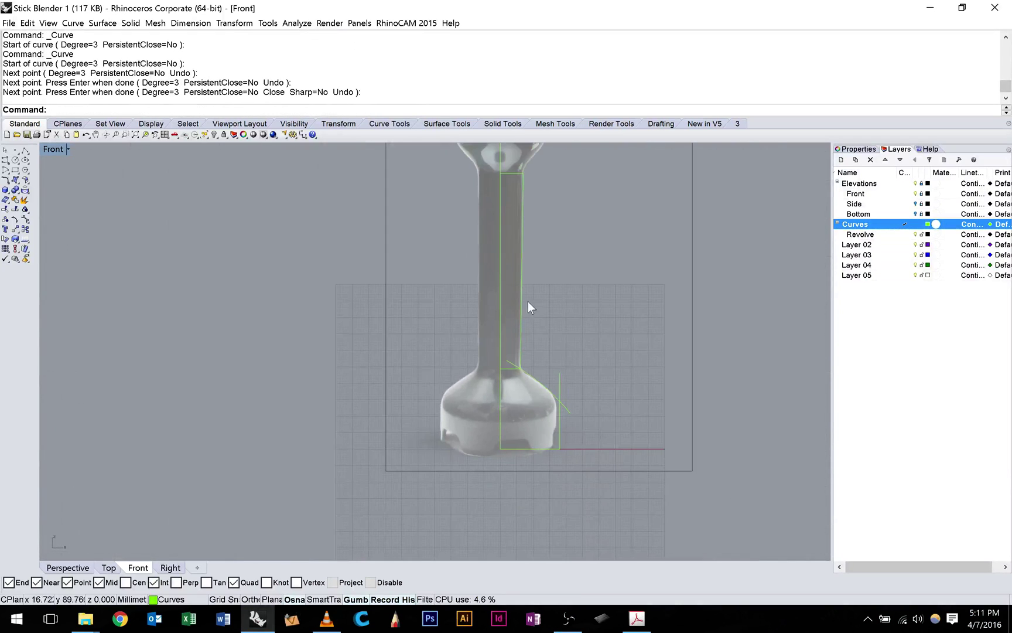
scroll(550, 351, up, 3)
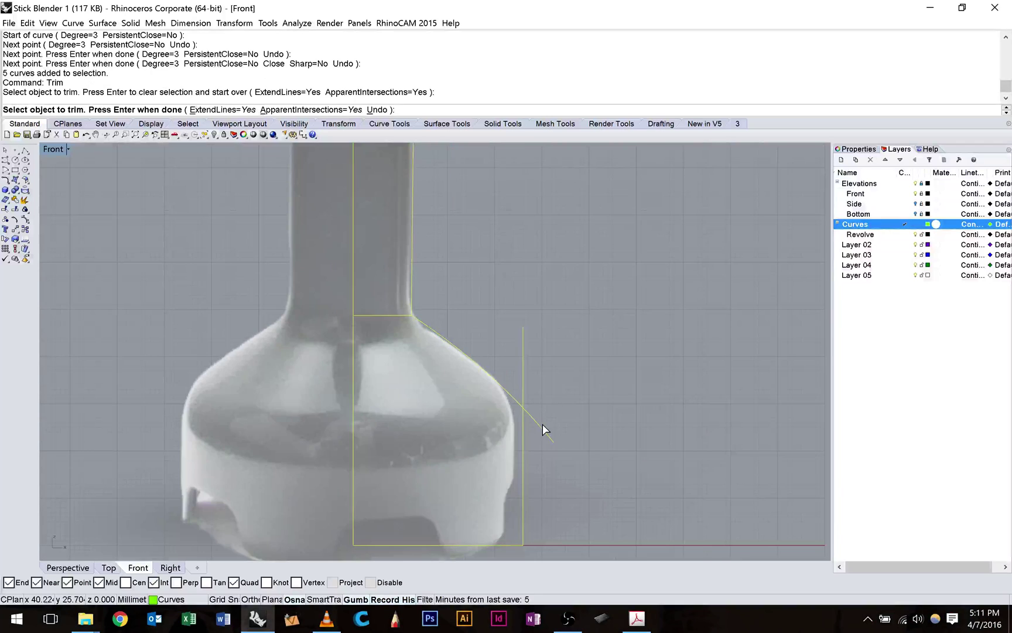
click(540, 429)
click(523, 379)
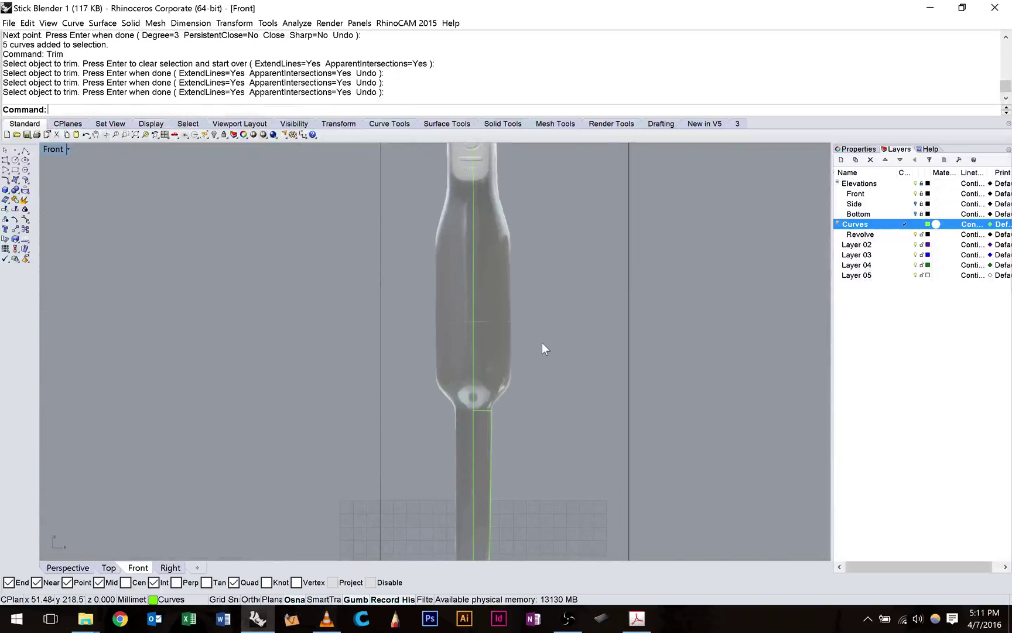
scroll(555, 312, down, 4)
right_drag(555, 312, 549, 332)
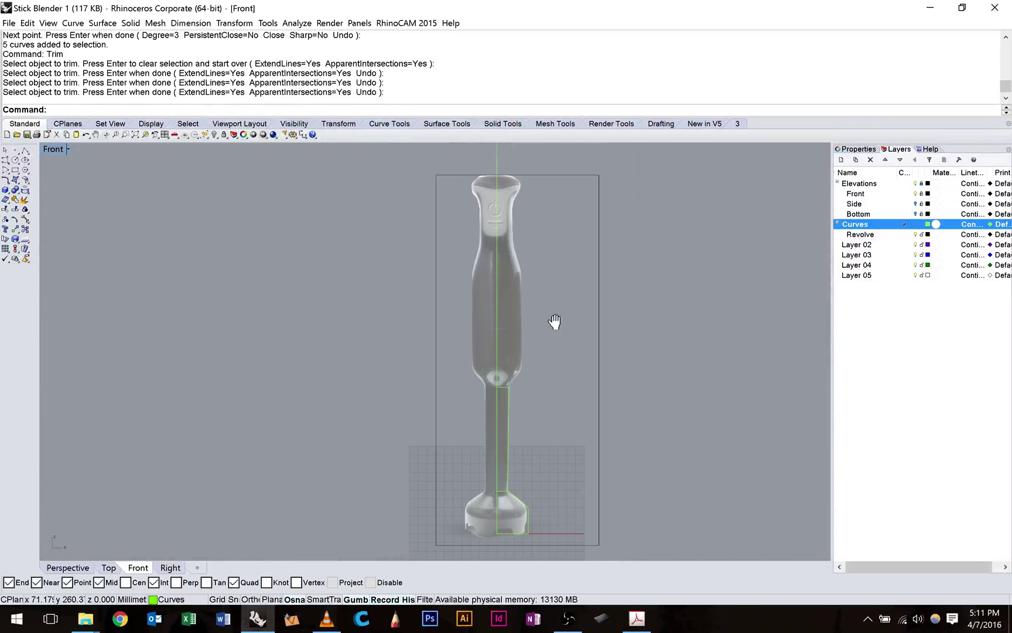
- Examine the side elevation against the front one in the Perspective view, hide the Side layer again and return to the Front view
scroll(549, 332, down, 2)
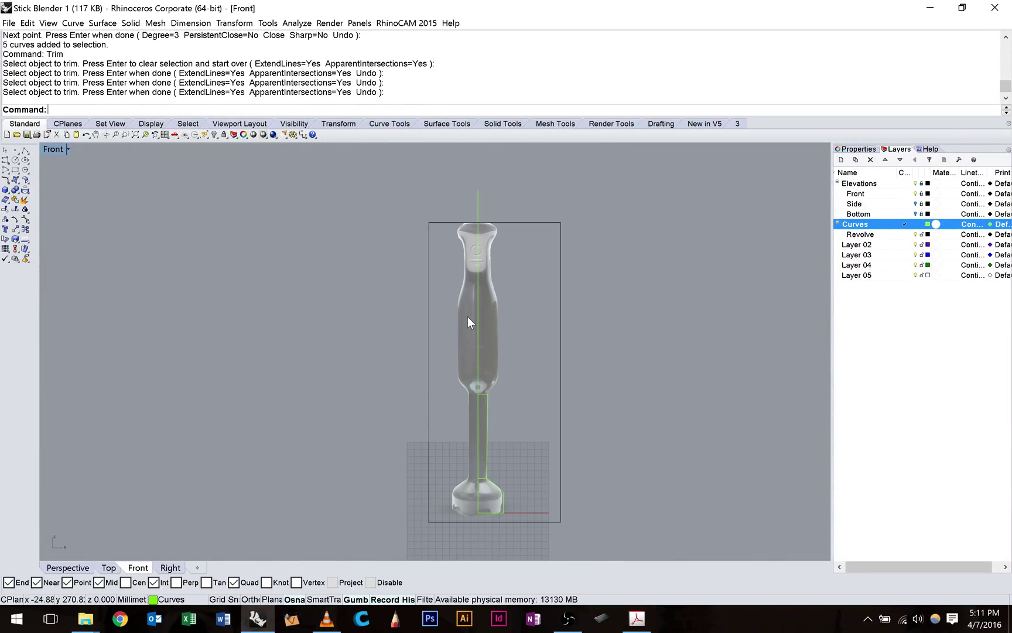
key(ctrl+m)
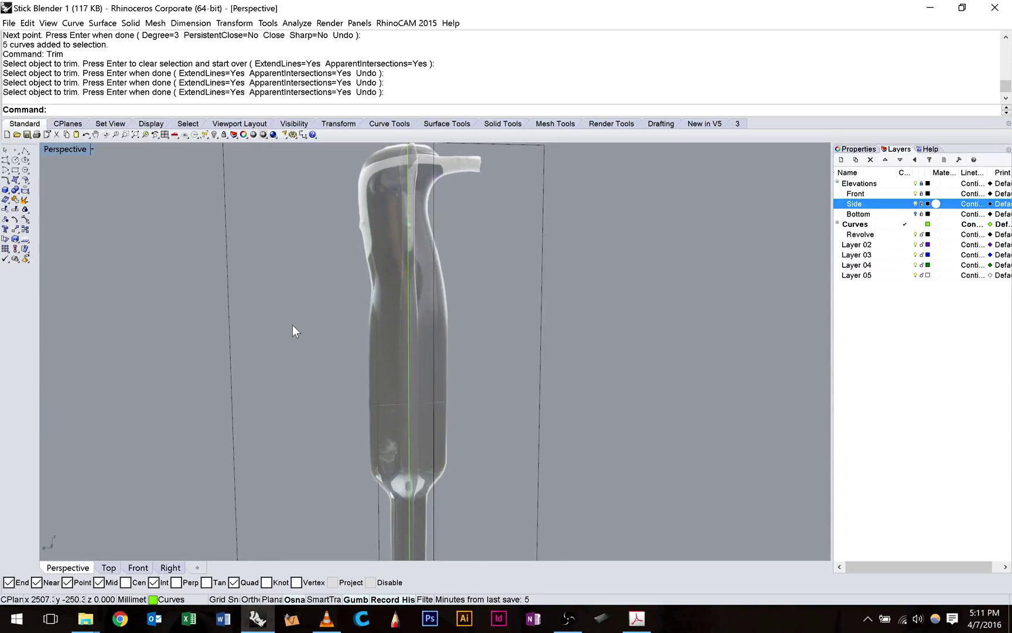
right_drag(519, 339, 486, 306)
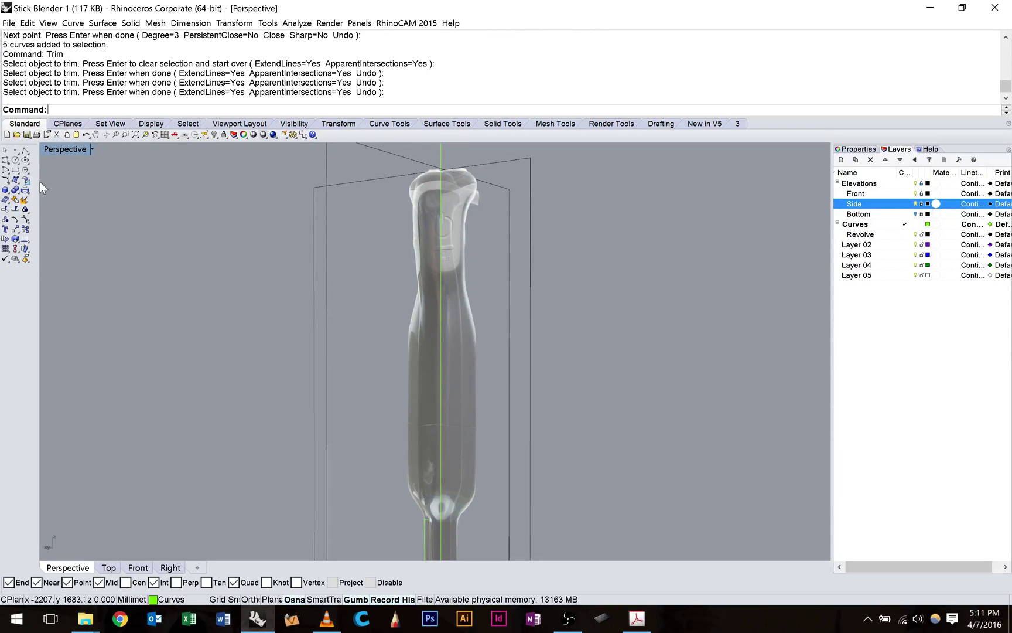
click(138, 567)
click(915, 204)
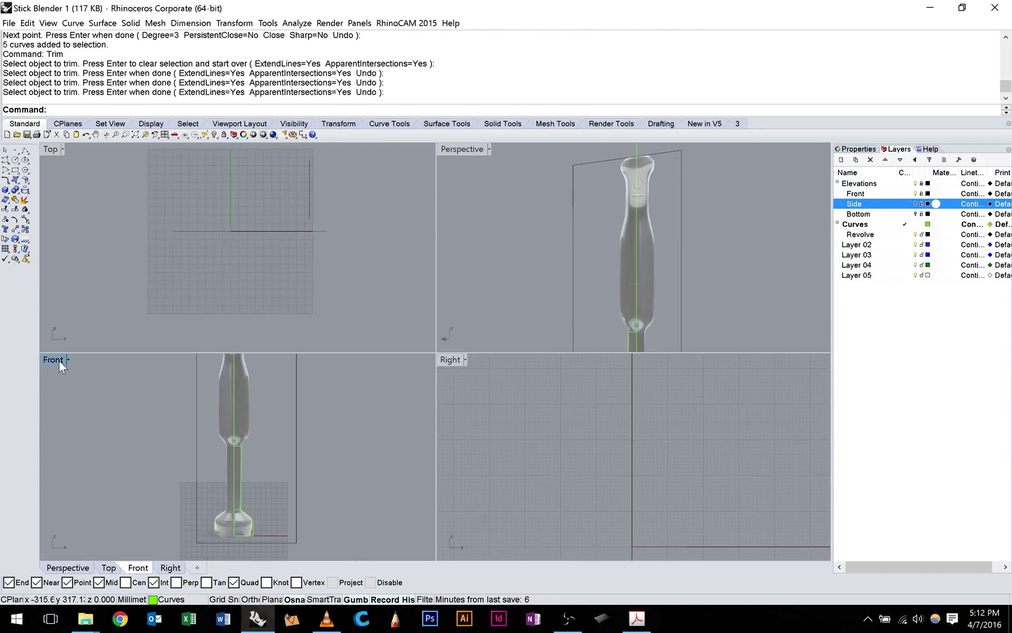
double_click(59, 361)
- Extend the shaft edge curve above the 28/2 mm line by moving its upper control point, keeping it close to the line's end
scroll(426, 331, up, 4)
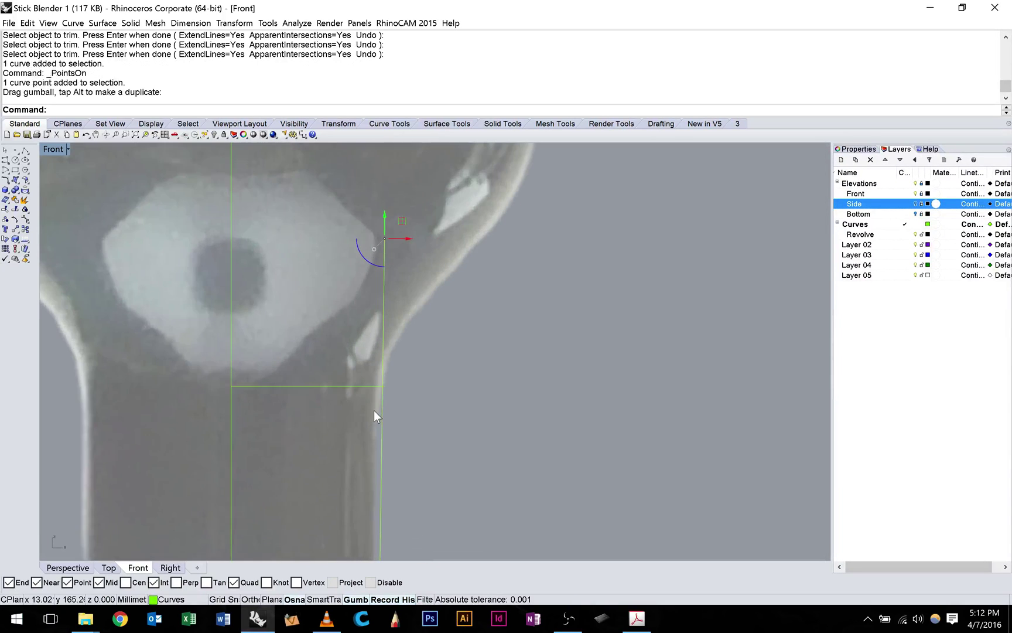
right_drag(426, 336, 426, 323)
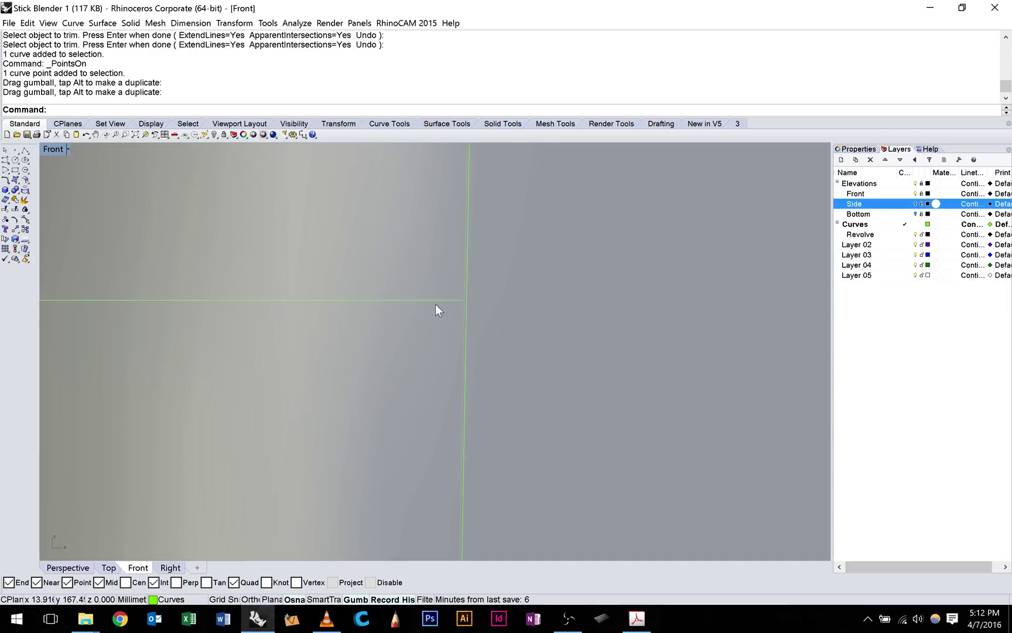
scroll(460, 296, up, 3)
- Draw a degree 3 curve along the flare between shaft and handle, overlapping both edges, and fit its control points to the elevation
scroll(585, 347, down, 6)
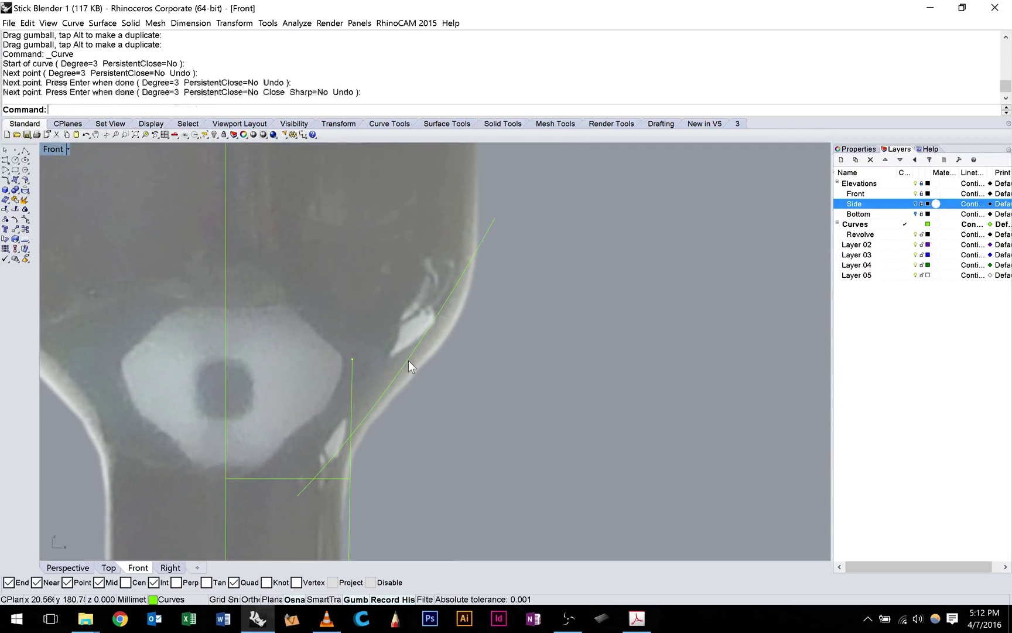
key(Return)
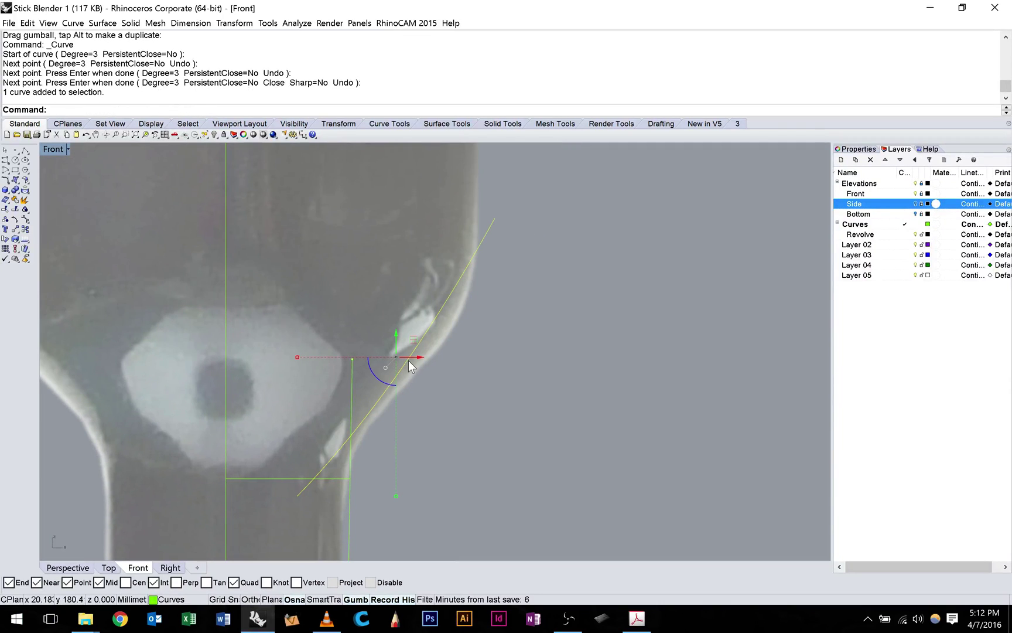
key(F10)
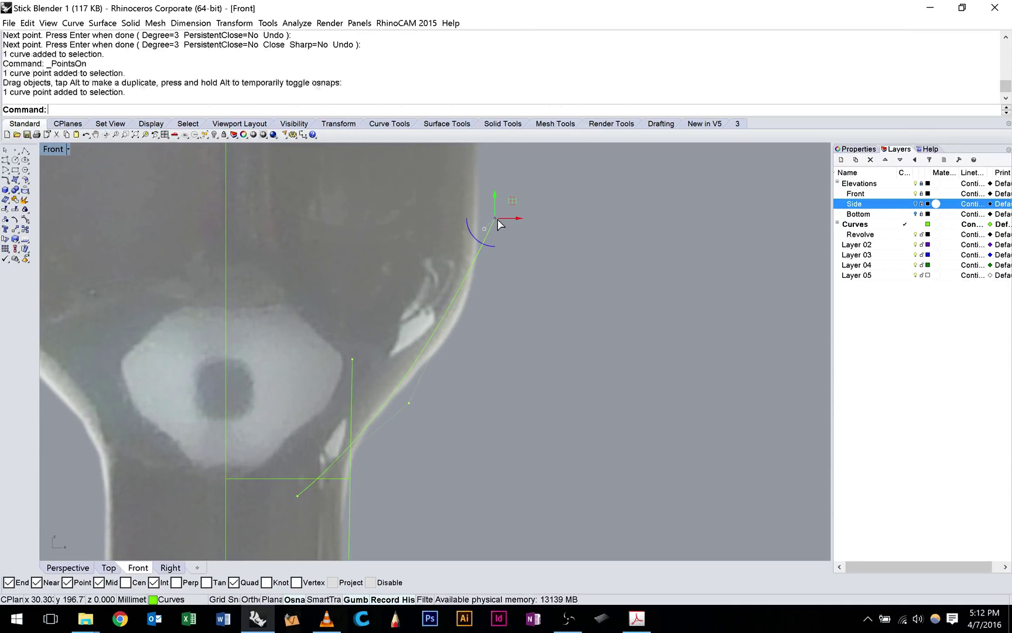
drag(495, 218, 508, 227)
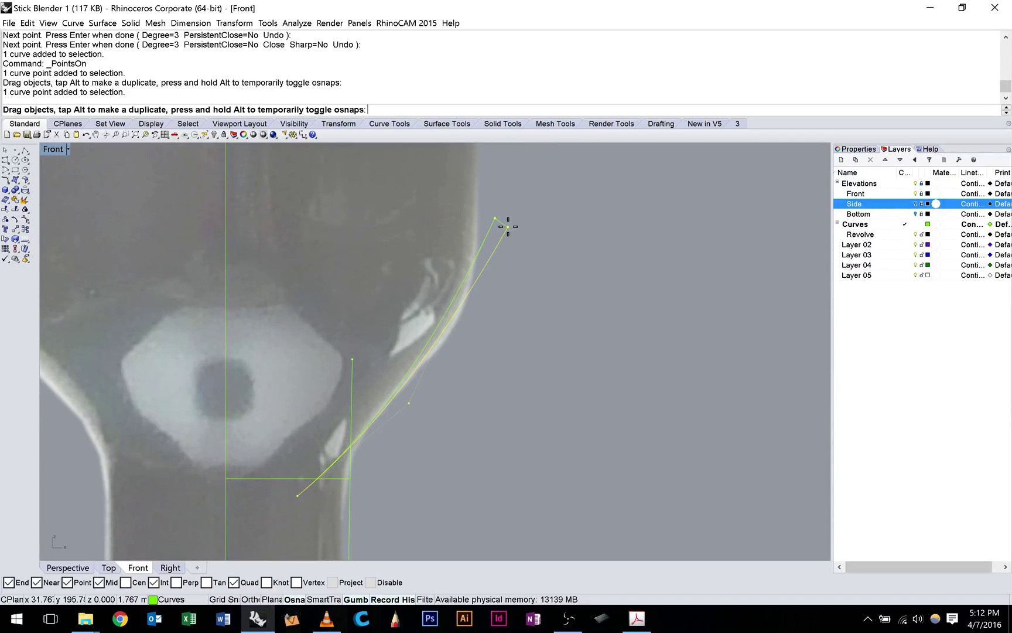
click(297, 496)
drag(297, 496, 280, 495)
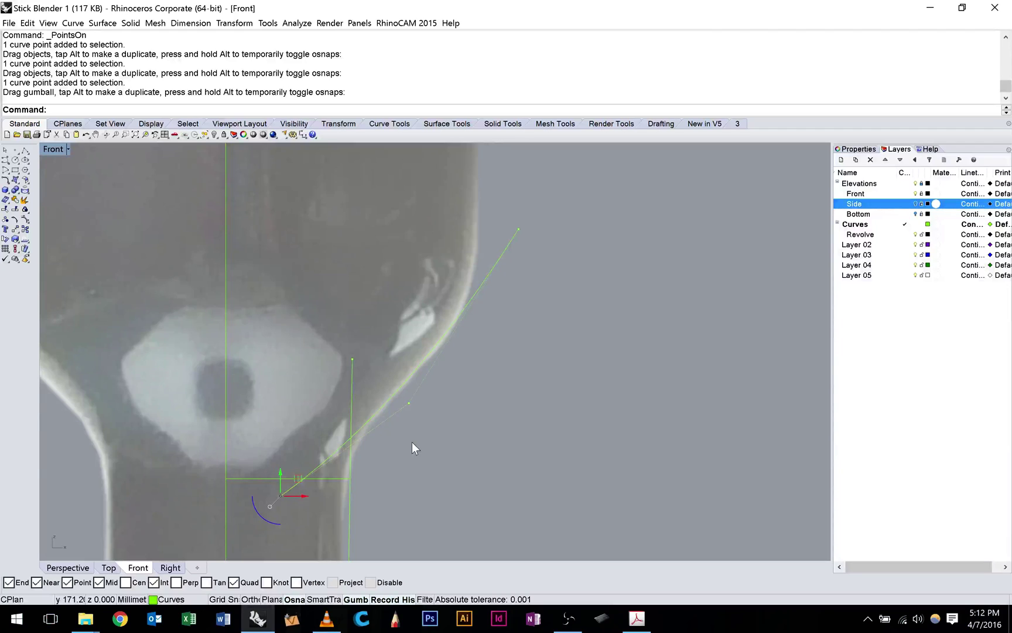
drag(408, 403, 412, 408)
click(505, 400)
right_click(505, 400)
scroll(505, 411, down, 8)
key(Return)
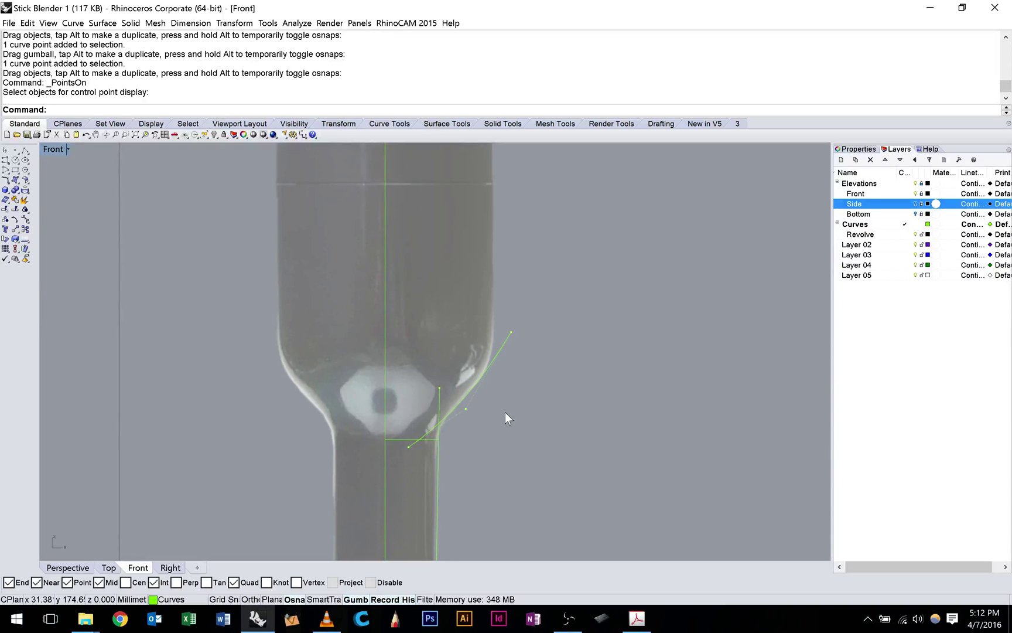
- Draw a degree 3 curve up the handle's outer edge from the flare and adjust its control points to follow the elevation
scroll(505, 412, down, 5)
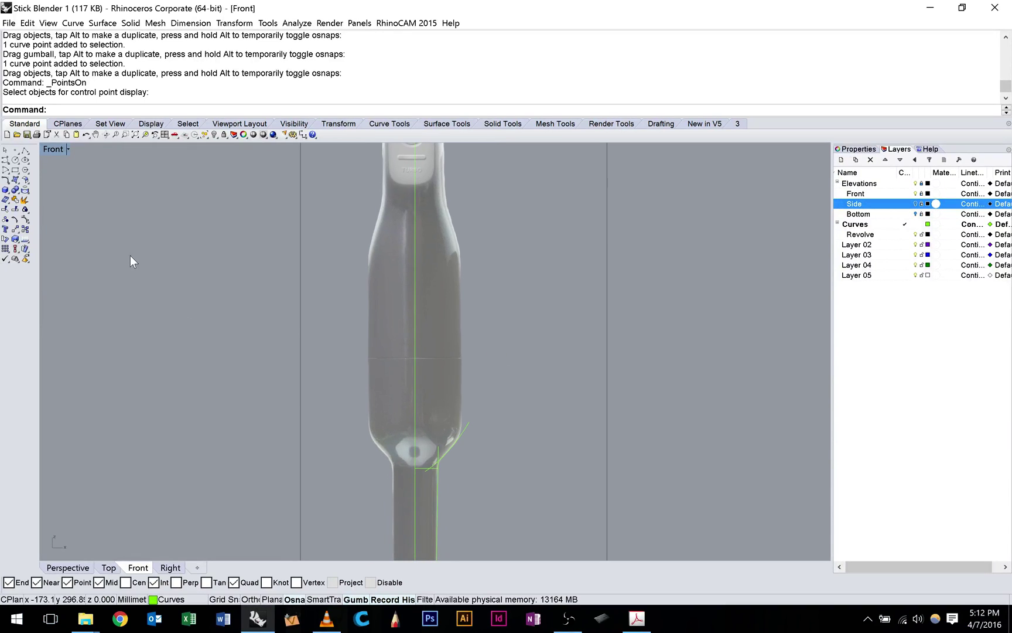
click(5, 159)
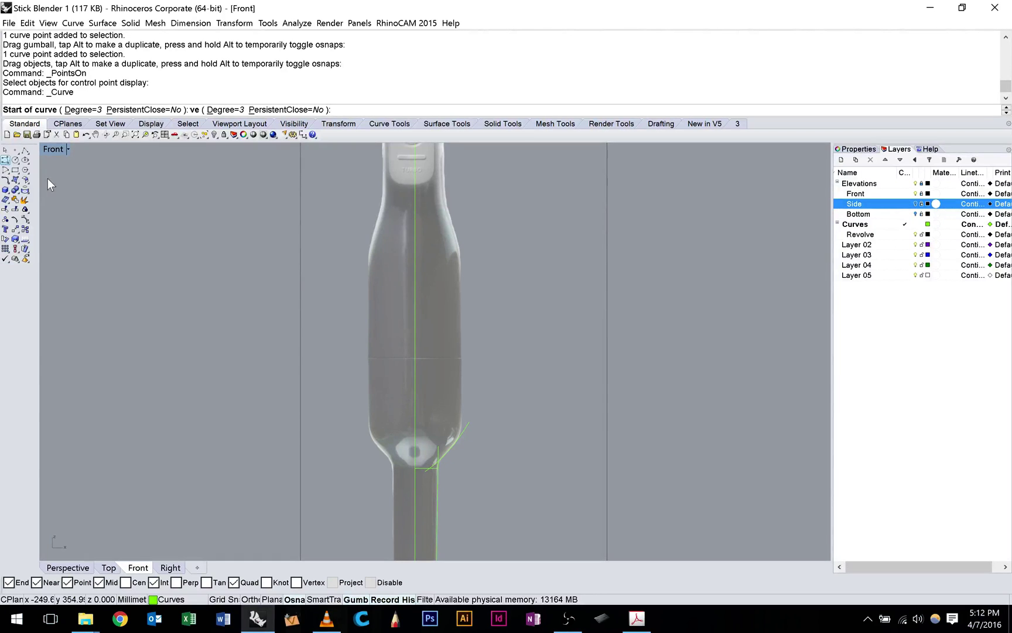
click(484, 558)
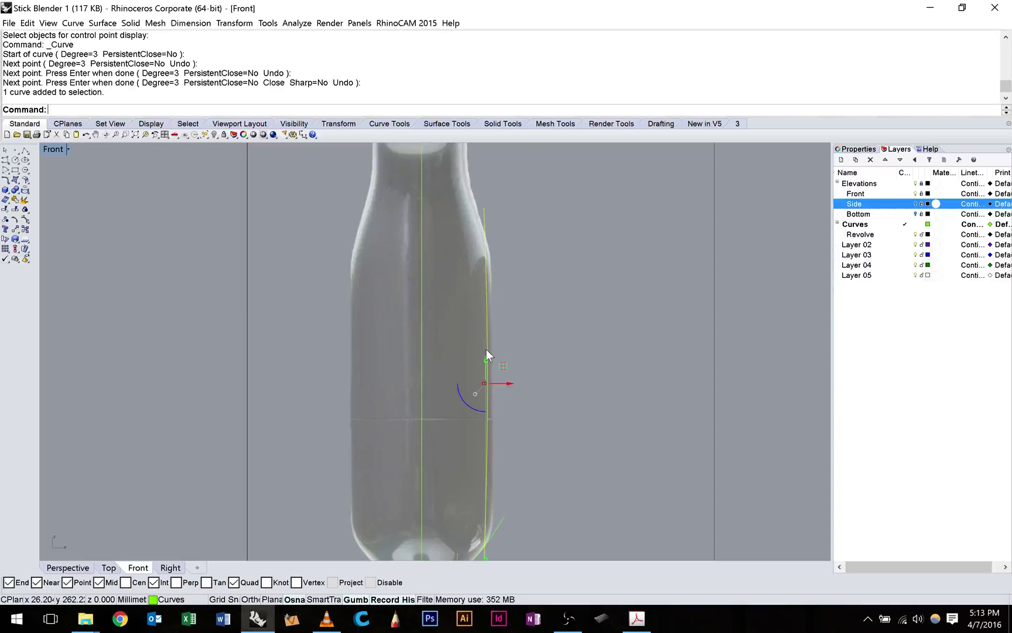
drag(481, 295, 488, 295)
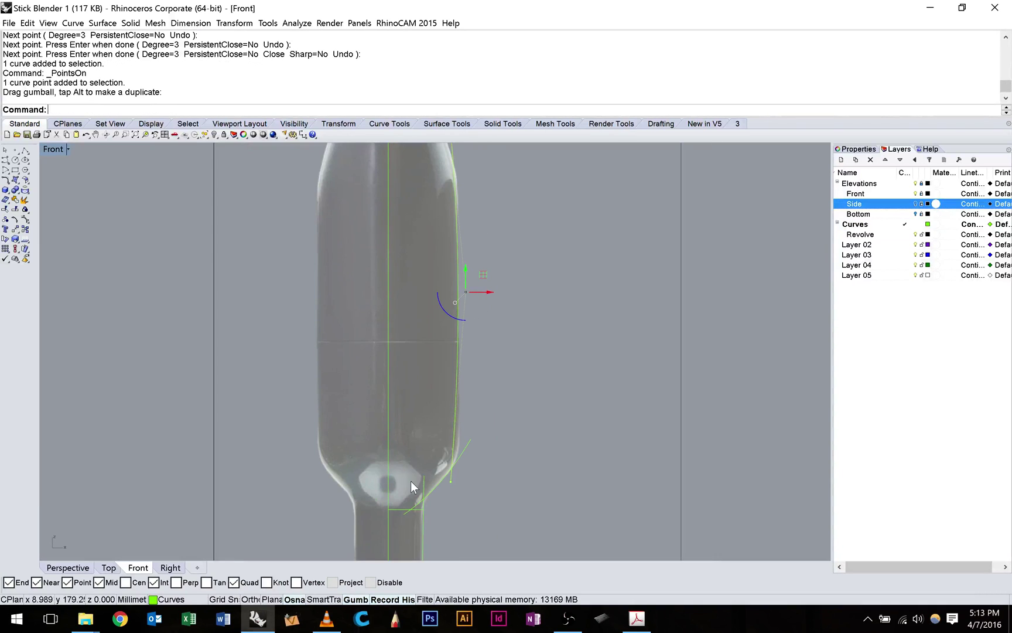
scroll(427, 481, up, 4)
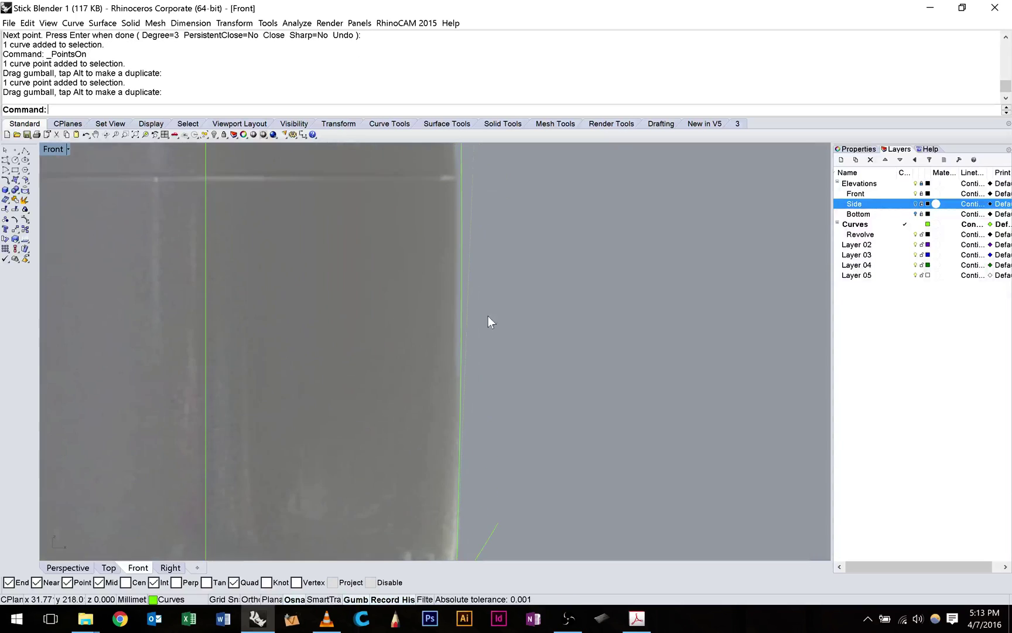
right_drag(492, 271, 481, 524)
scroll(480, 423, down, 12)
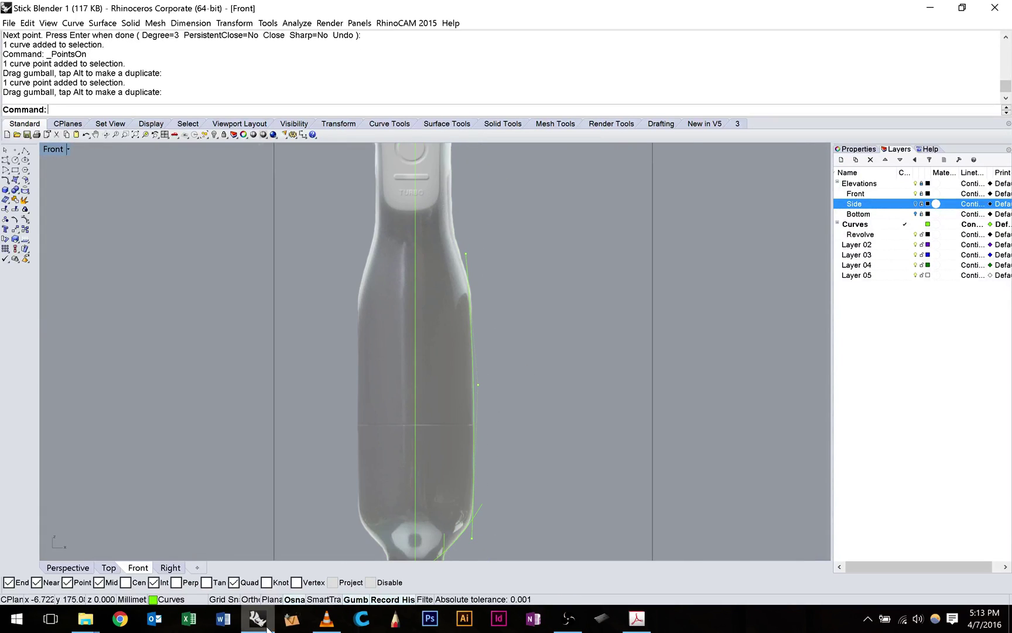
- Check the handle width in the brief PDF and draw a 57/2 mm horizontal polyline from the centre line across the upper handle
click(623, 625)
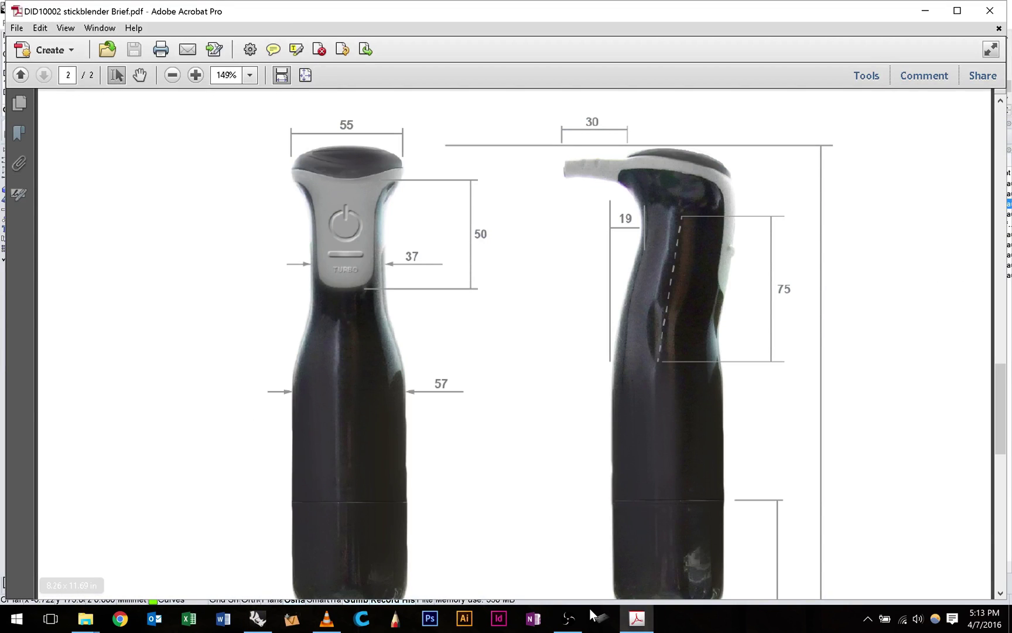
click(257, 618)
click(24, 150)
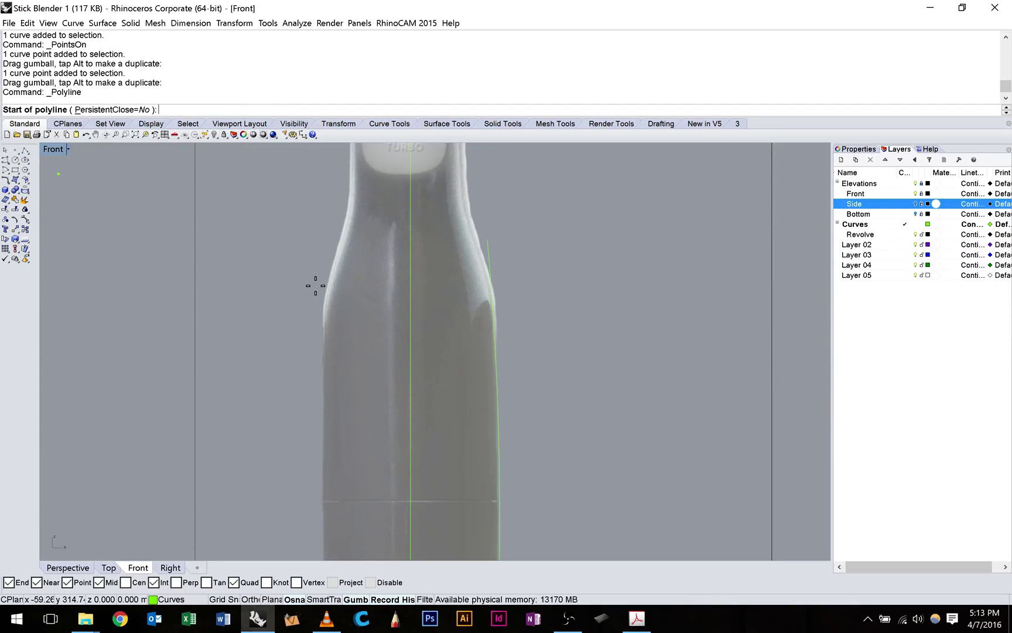
click(647, 626)
click(410, 335)
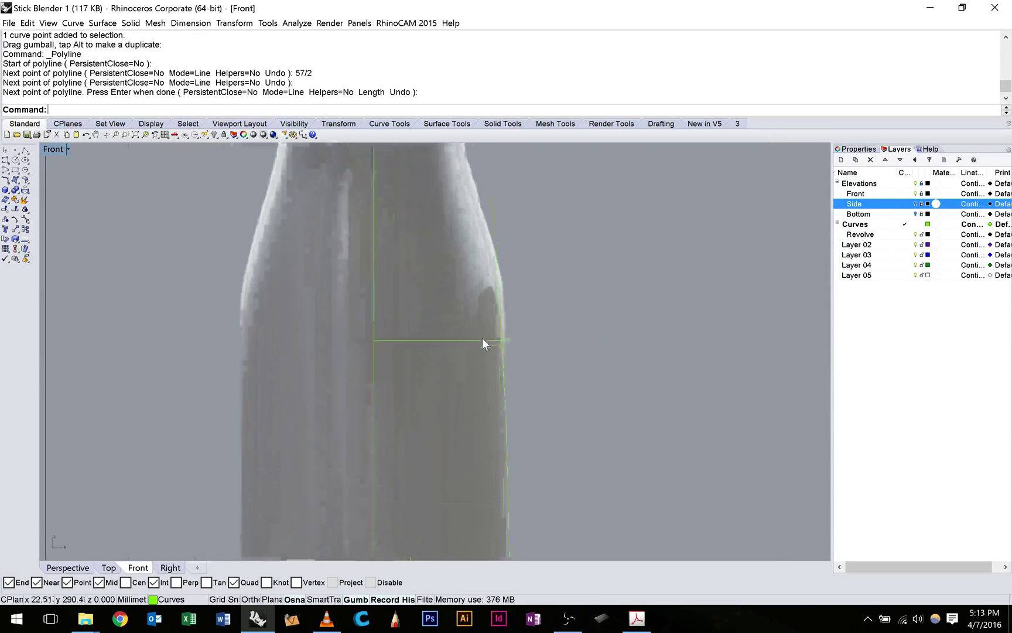
- Move the handle curve's control points outward so it fits the end of the 57/2 mm line
scroll(483, 337, up, 2)
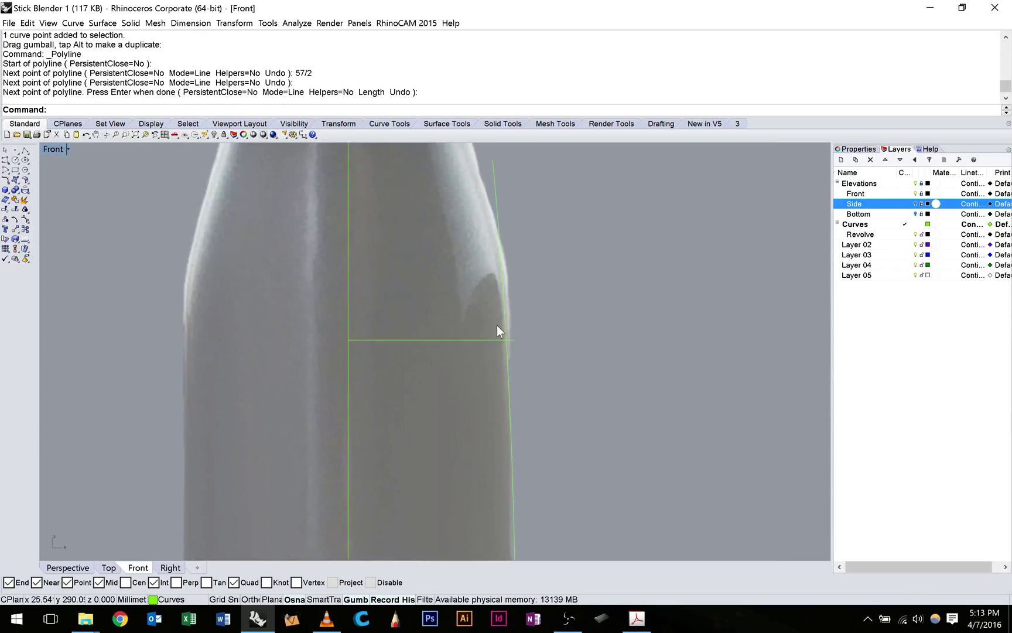
click(505, 321)
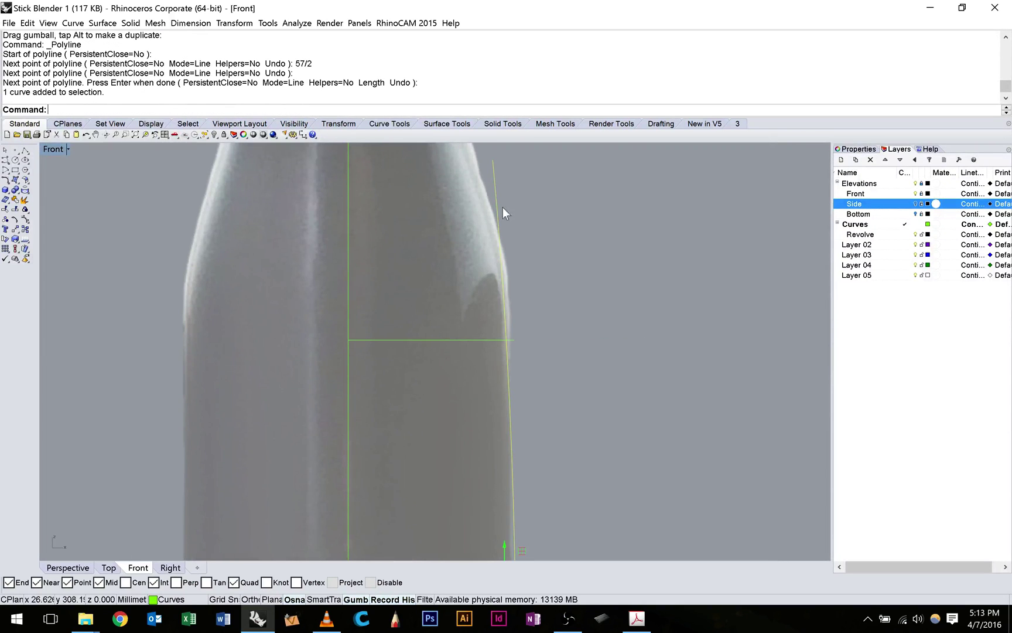
key(F10)
click(493, 160)
drag(516, 160, 529, 158)
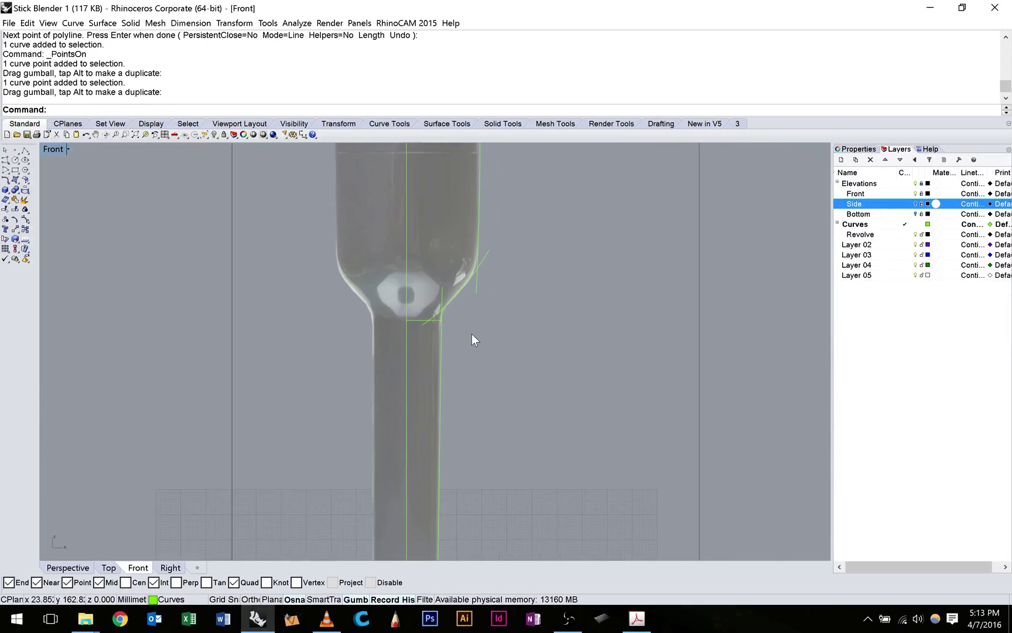
- Trim the overhanging ends of the shaft, flare and handle curves where they cross, using the four curves around the neck as cutters
scroll(471, 333, up, 6)
right_drag(485, 310, 533, 380)
drag(591, 438, 499, 369)
drag(415, 249, 415, 249)
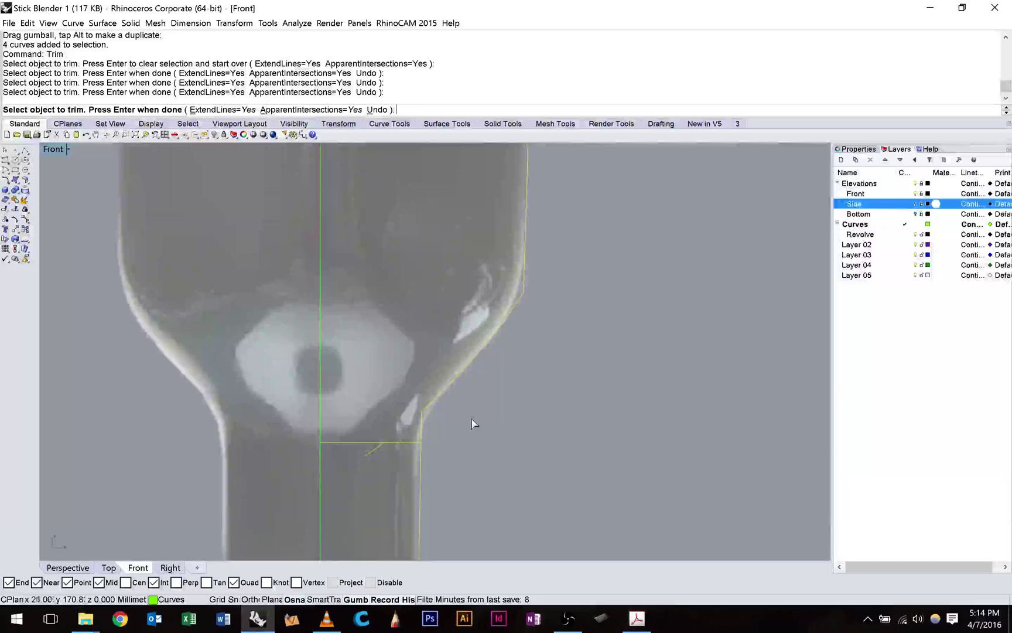
click(375, 448)
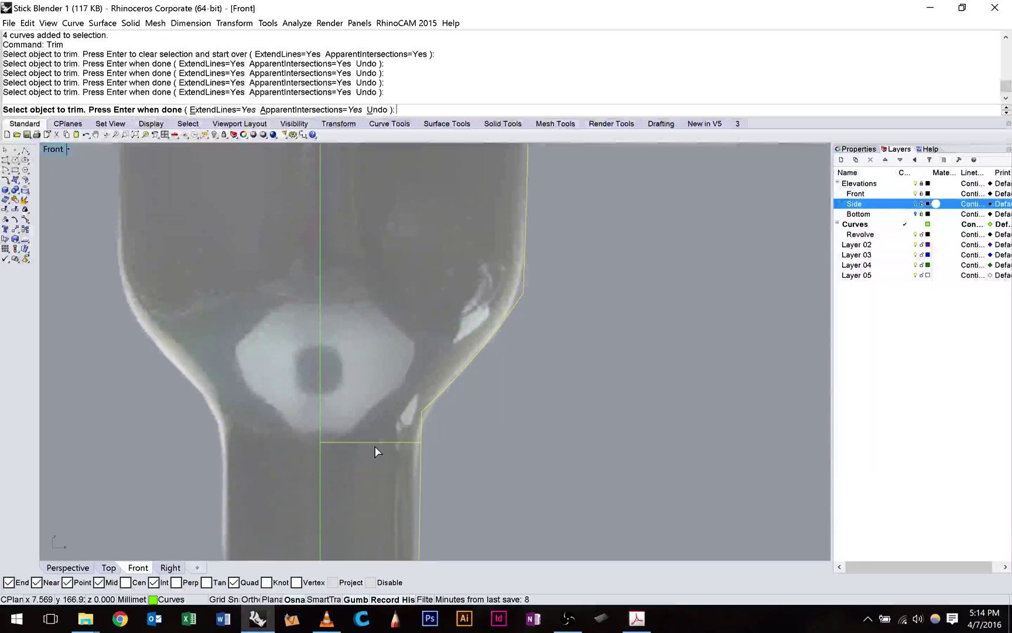
click(471, 449)
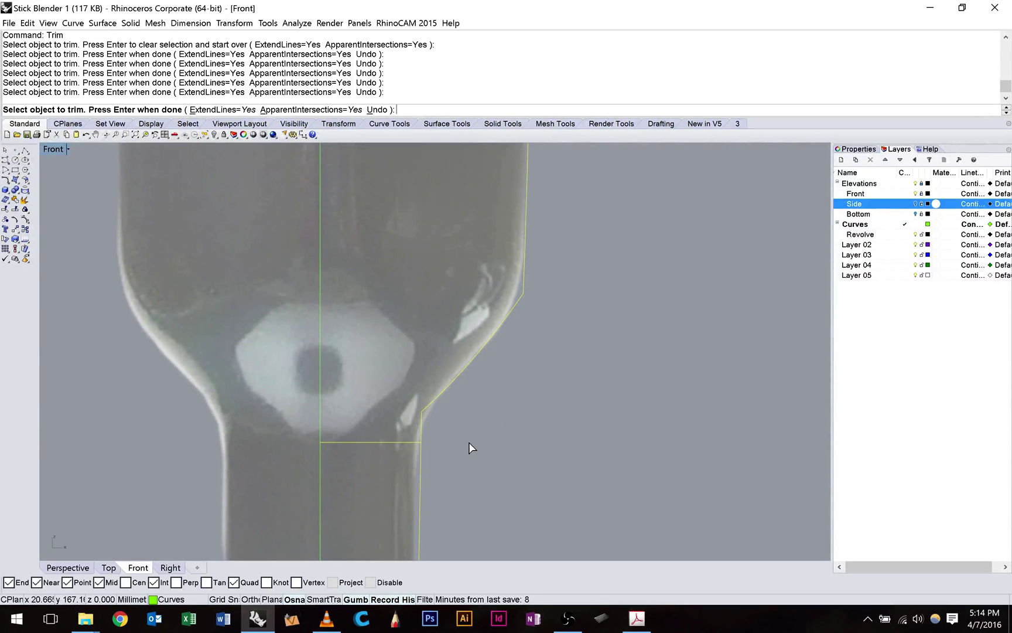
right_click(471, 437)
- Join the base, shoulder, shaft, flare and handle edge curves into one profile curve, leaving out the horizontal dimension lines
scroll(471, 437, down, 12)
right_drag(481, 469, 479, 326)
scroll(469, 461, up, 13)
scroll(455, 459, down, 7)
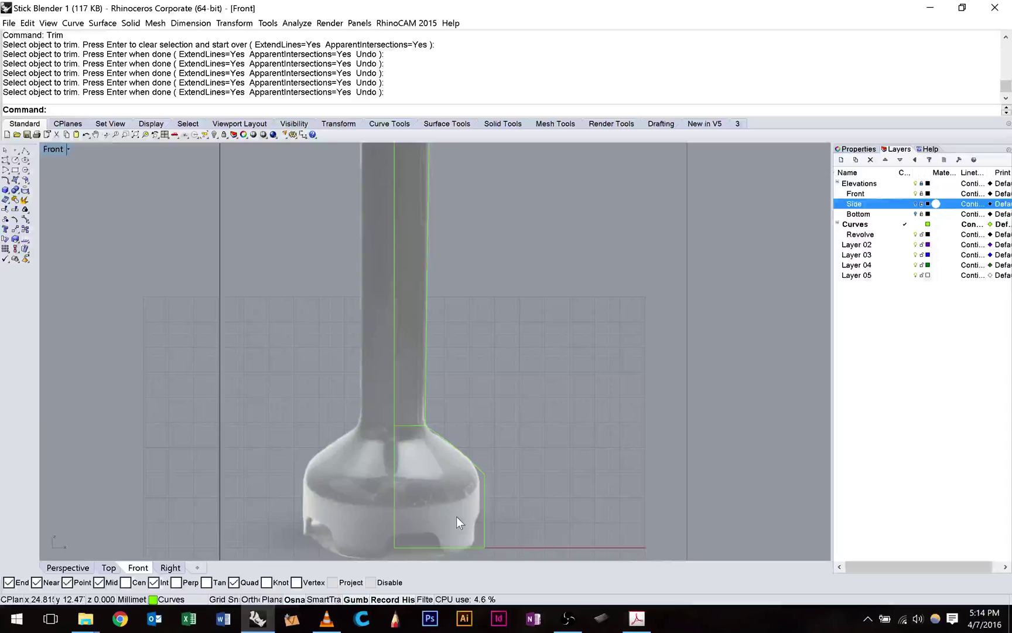
click(484, 507)
shift+click(463, 458)
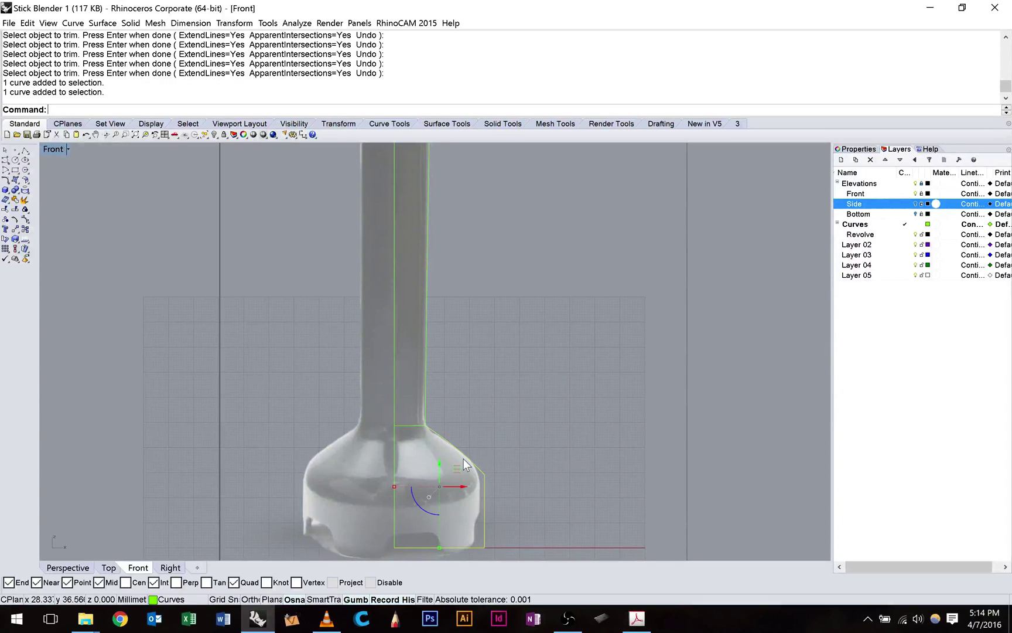
scroll(416, 410, up, 2)
shift+click(427, 406)
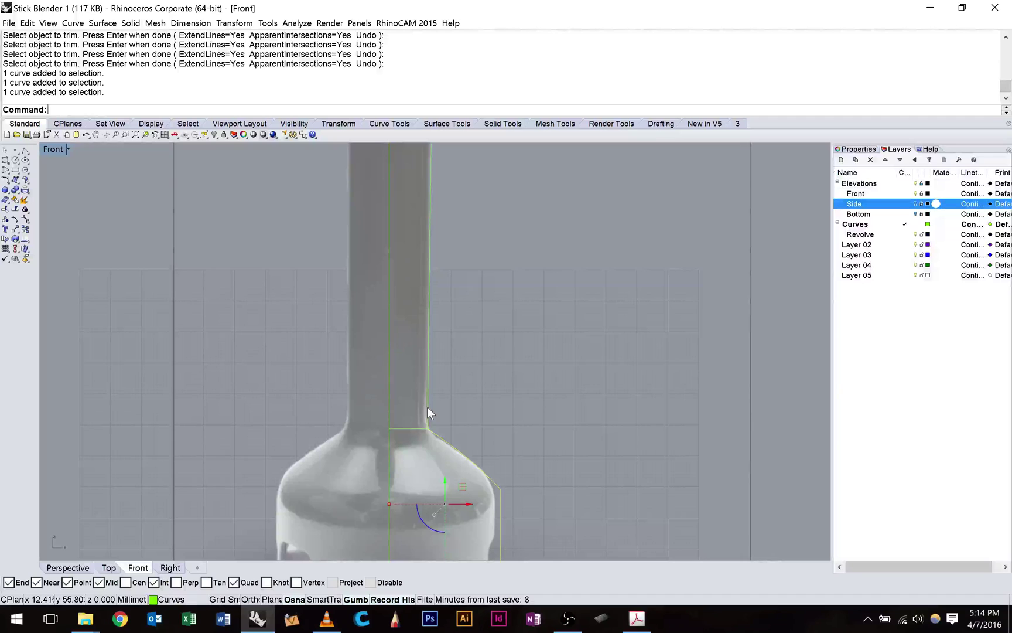
text(join)
key(Return)
- Select the joined profile curve and examine how it follows the blender's outline from the head up to the handle
scroll(586, 283, down, 4)
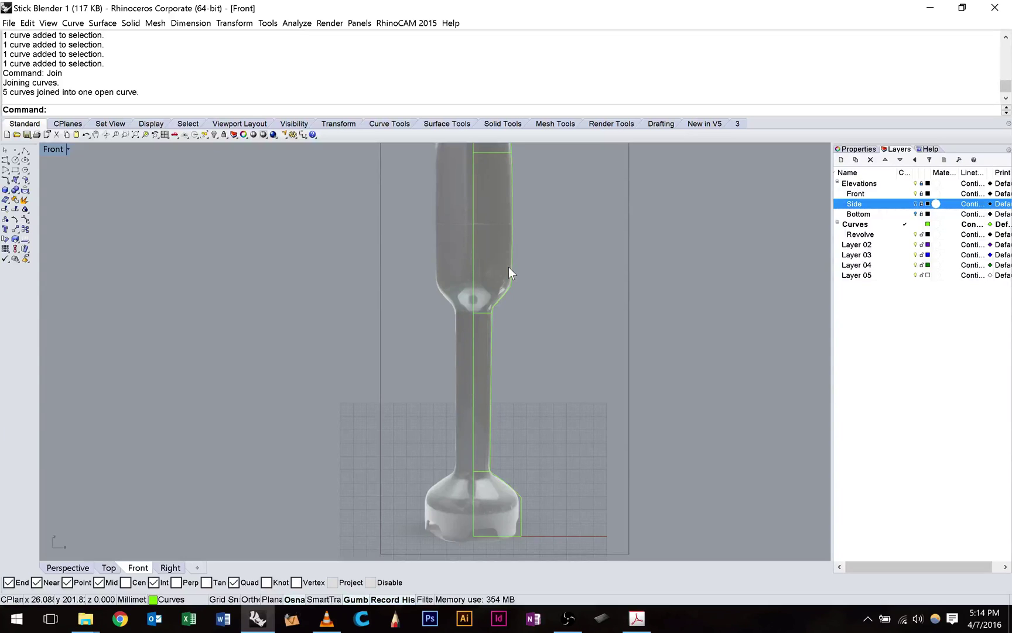
click(508, 266)
right_drag(567, 303, 527, 417)
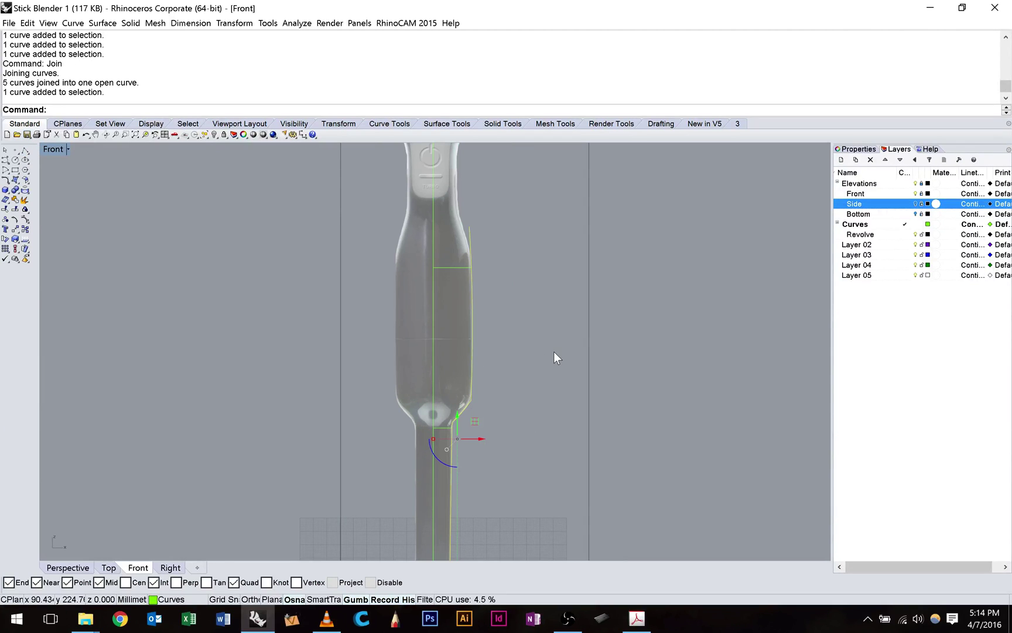
scroll(553, 351, down, 3)
scroll(498, 311, up, 2)
scroll(451, 432, up, 4)
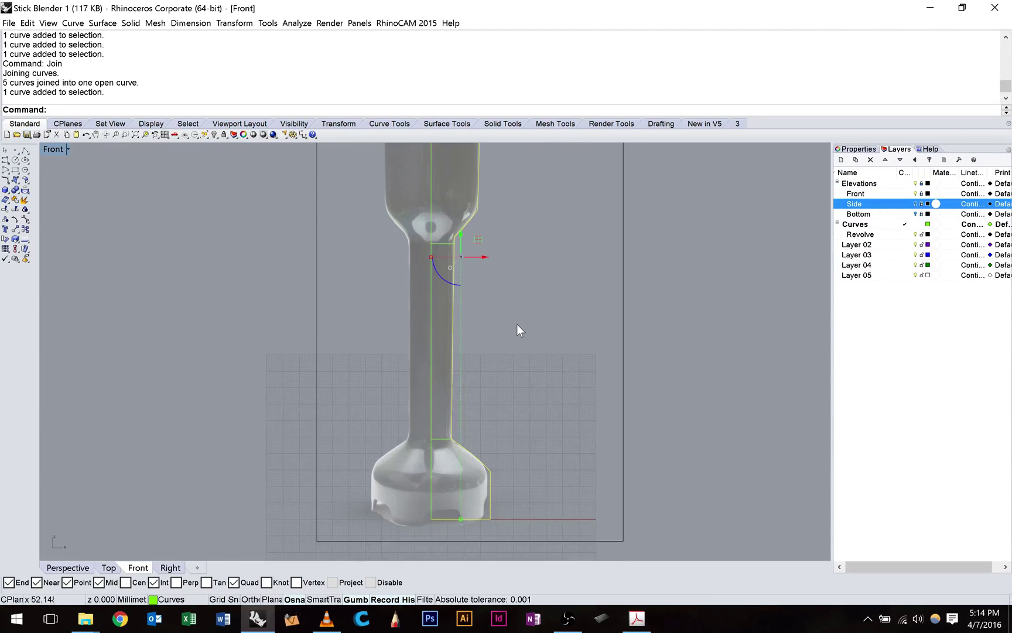
right_drag(516, 320, 496, 352)
scroll(493, 351, down, 2)
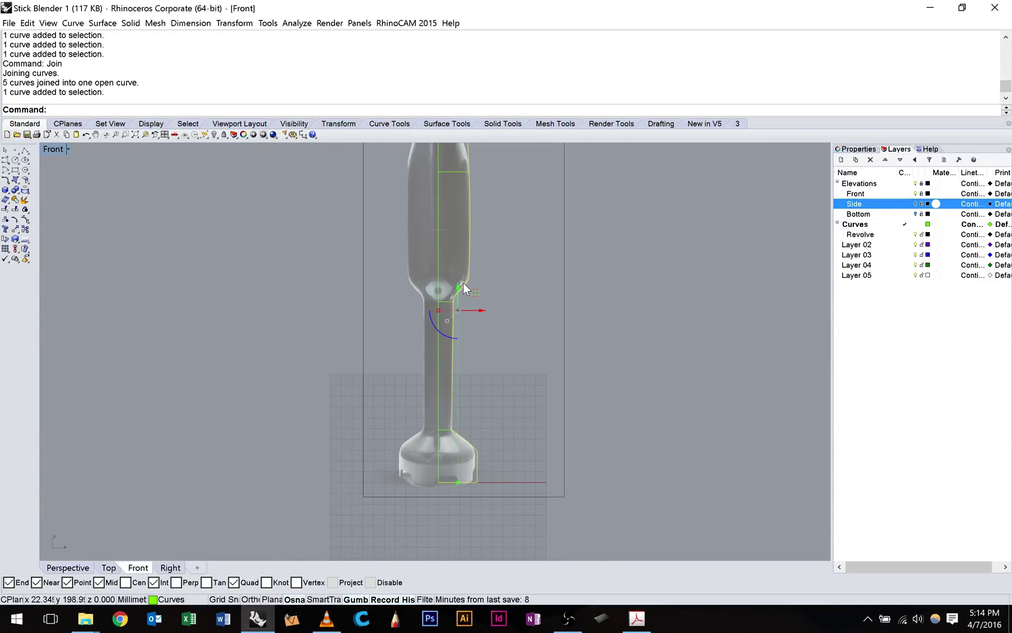
scroll(475, 305, up, 5)
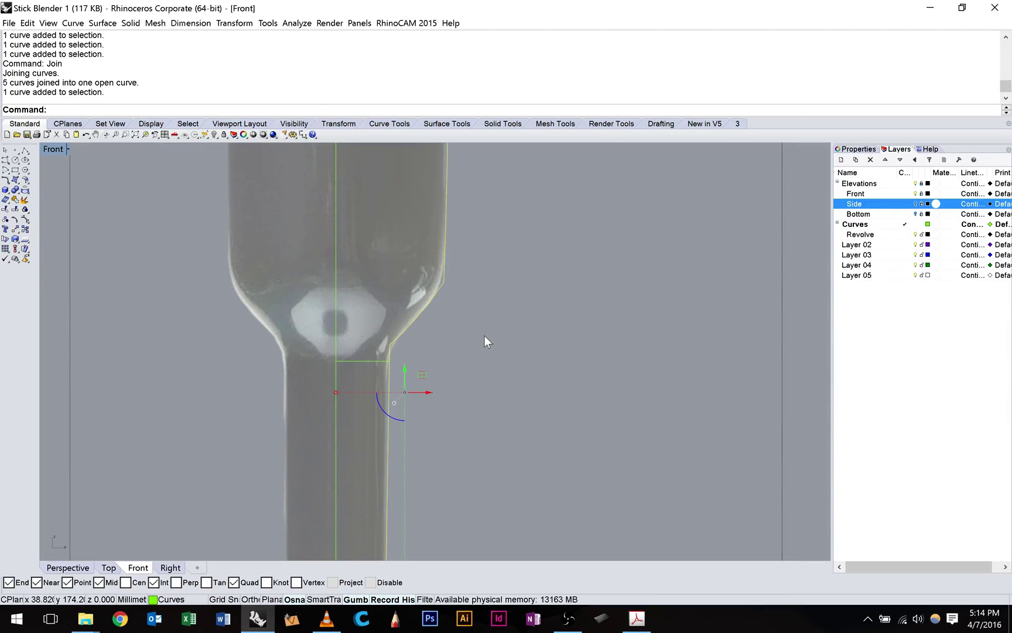
- Add a sublayer named Revolve Fillets under the Curves layer, alongside Revolve
scroll(485, 340, down, 3)
right_drag(474, 318, 491, 254)
scroll(493, 245, down, 1)
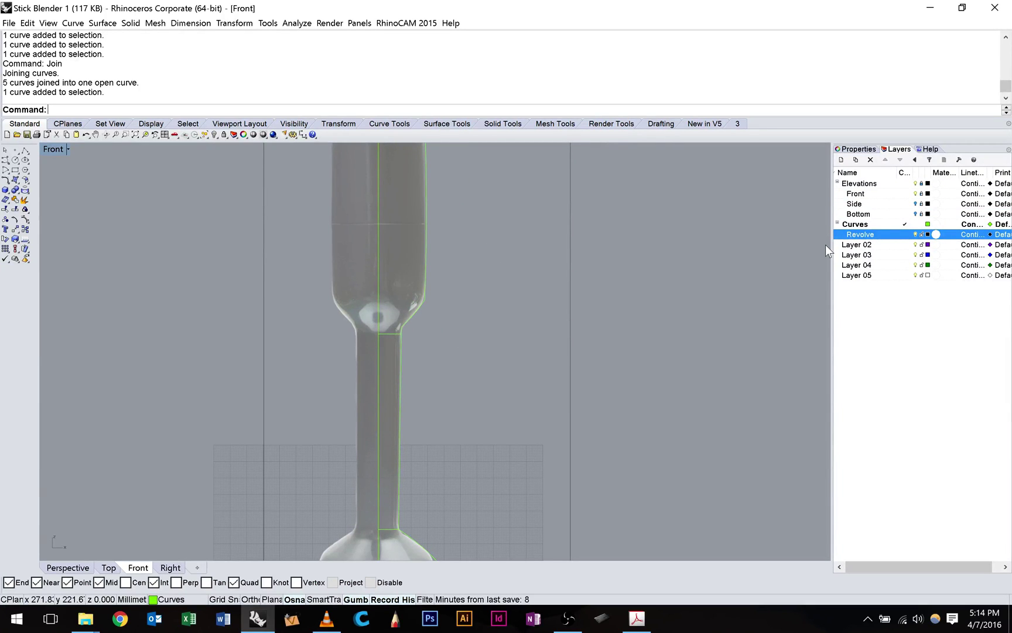
key(ctrl+n)
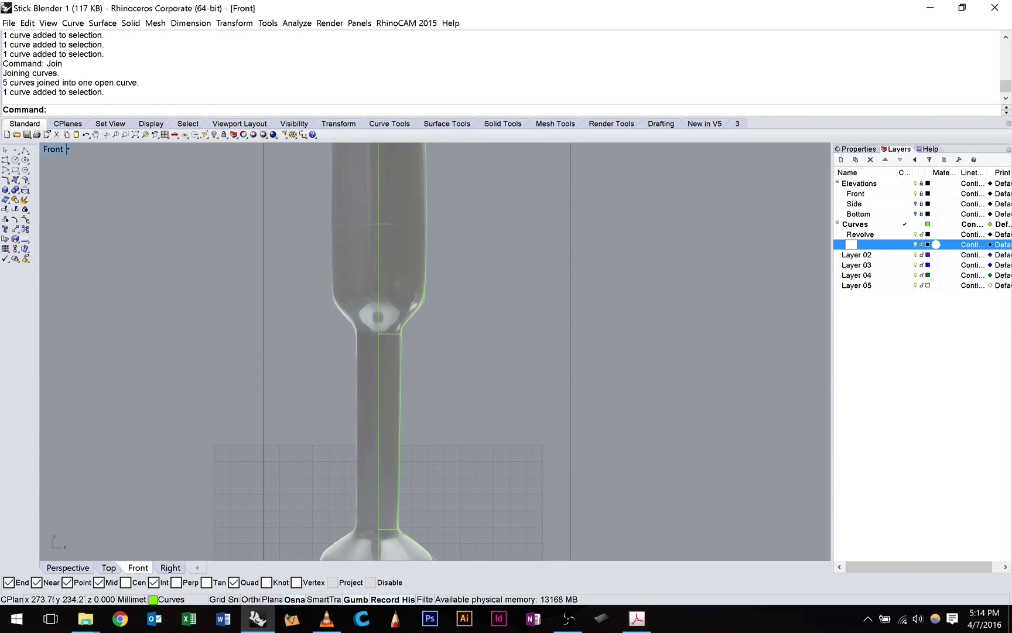
text(Revolve Fille)
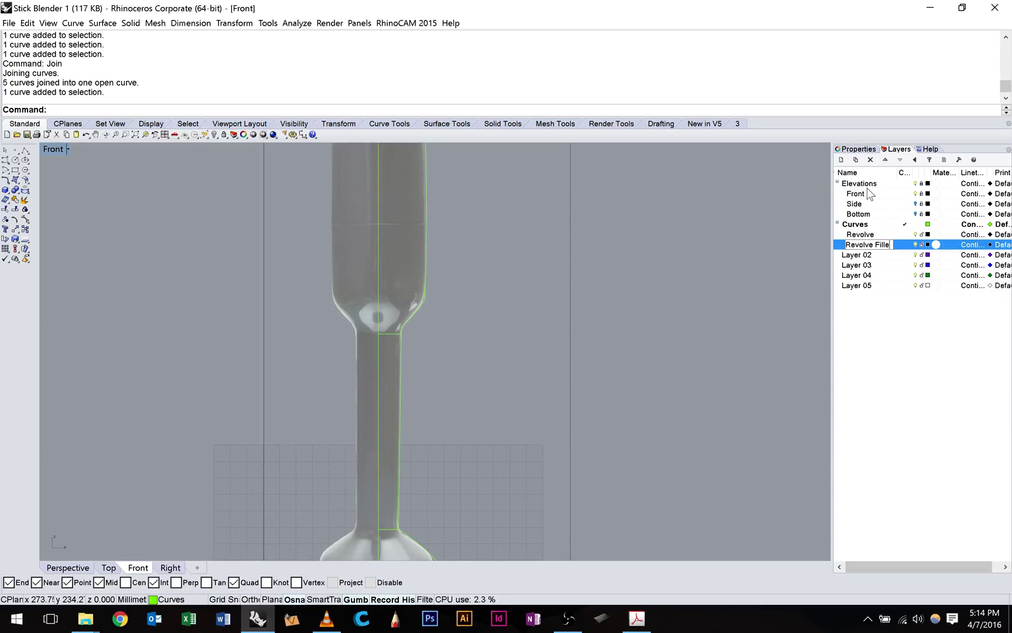
- Copy the joined profile curve onto the Revolve Fillets layer and hide the Revolve layer
click(422, 274)
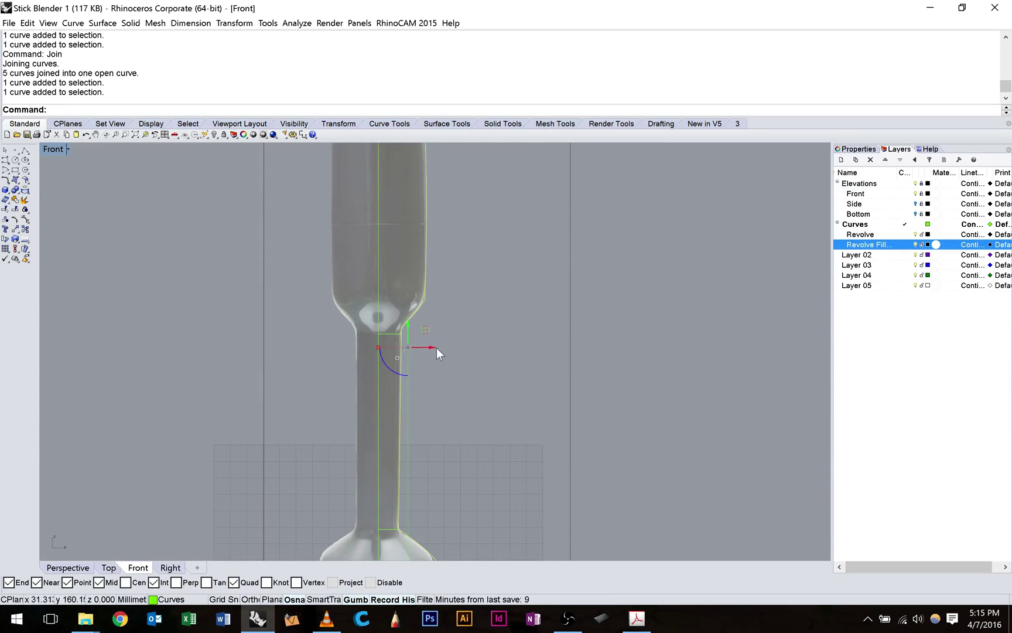
scroll(443, 353, down, 3)
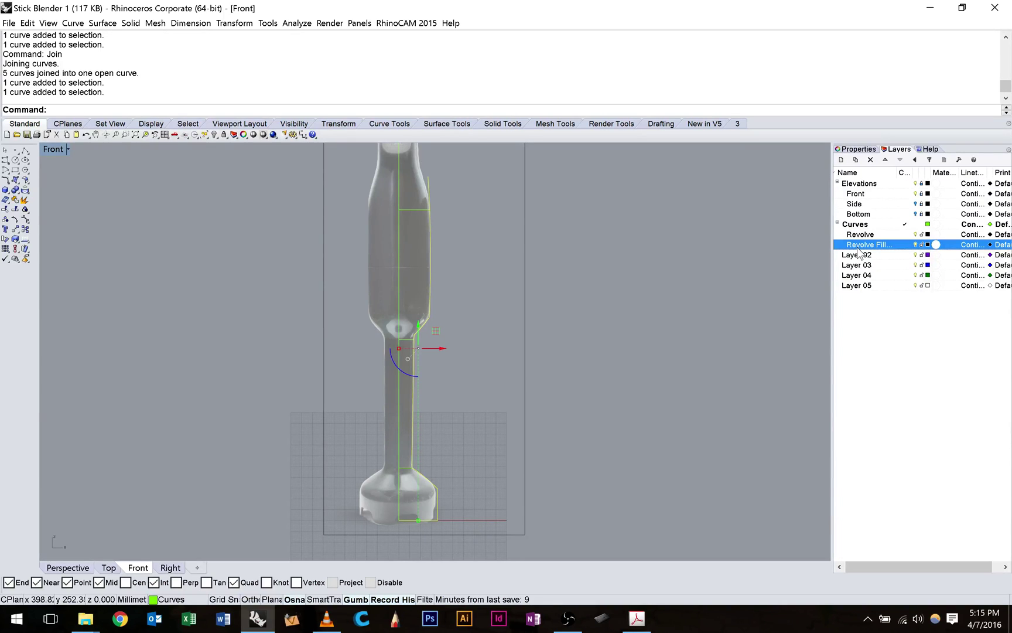
click(916, 234)
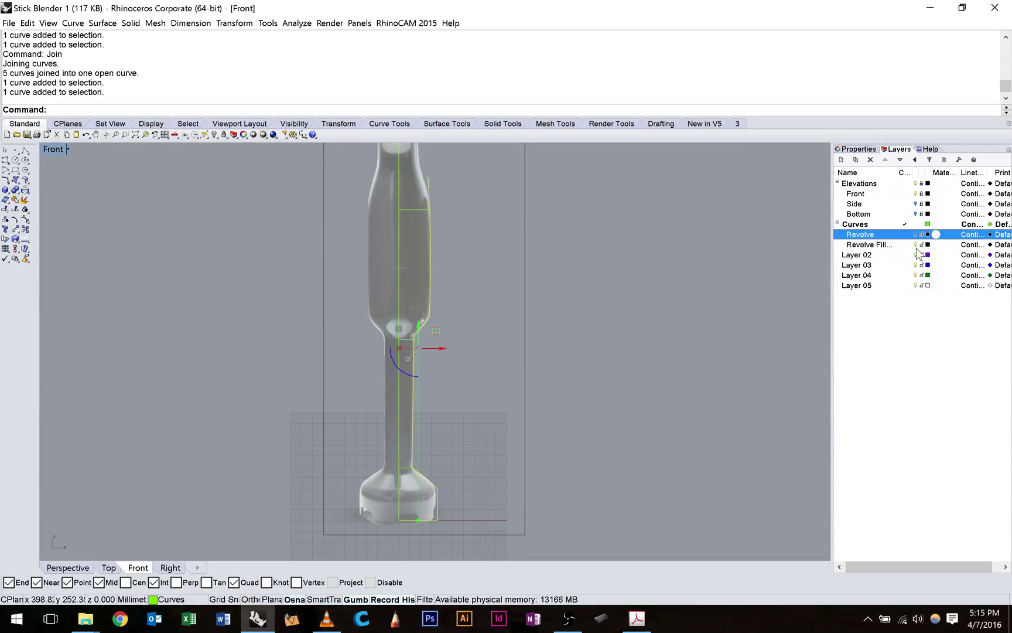
click(915, 245)
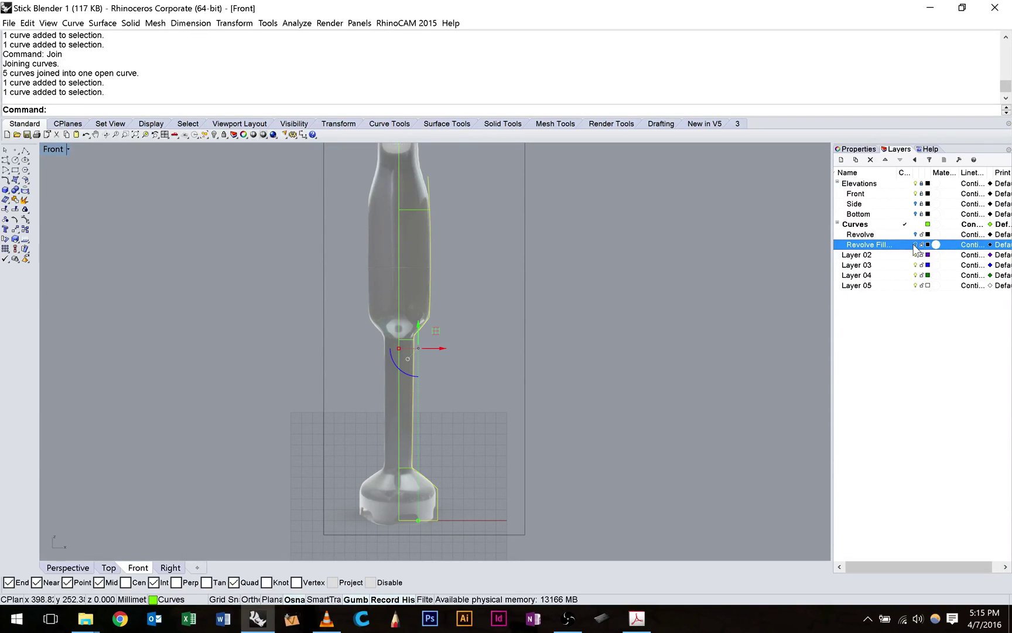
key(Escape)
scroll(466, 325, up, 8)
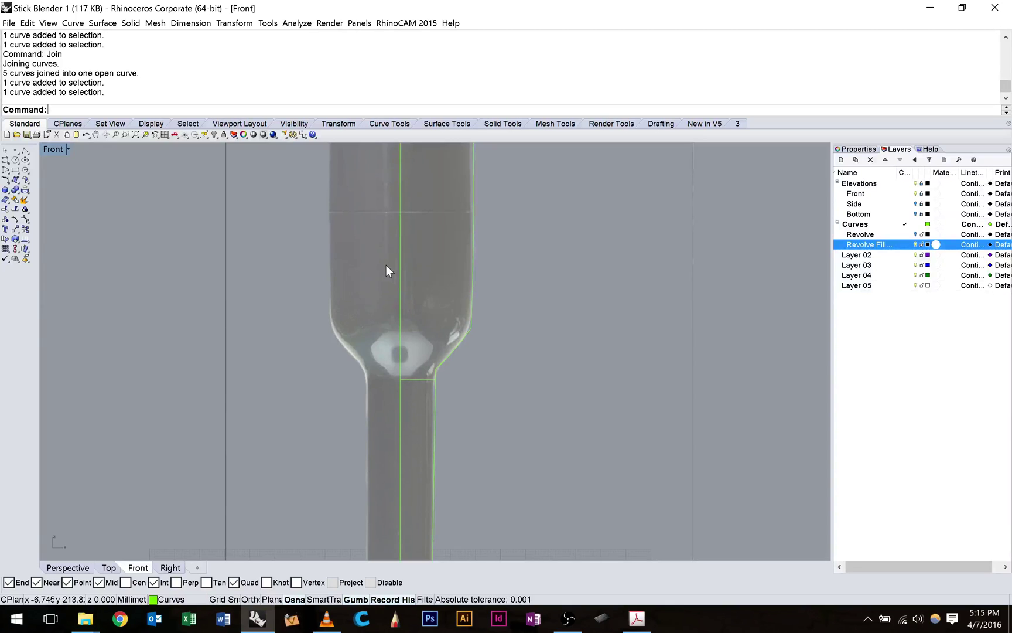
scroll(449, 319, up, 5)
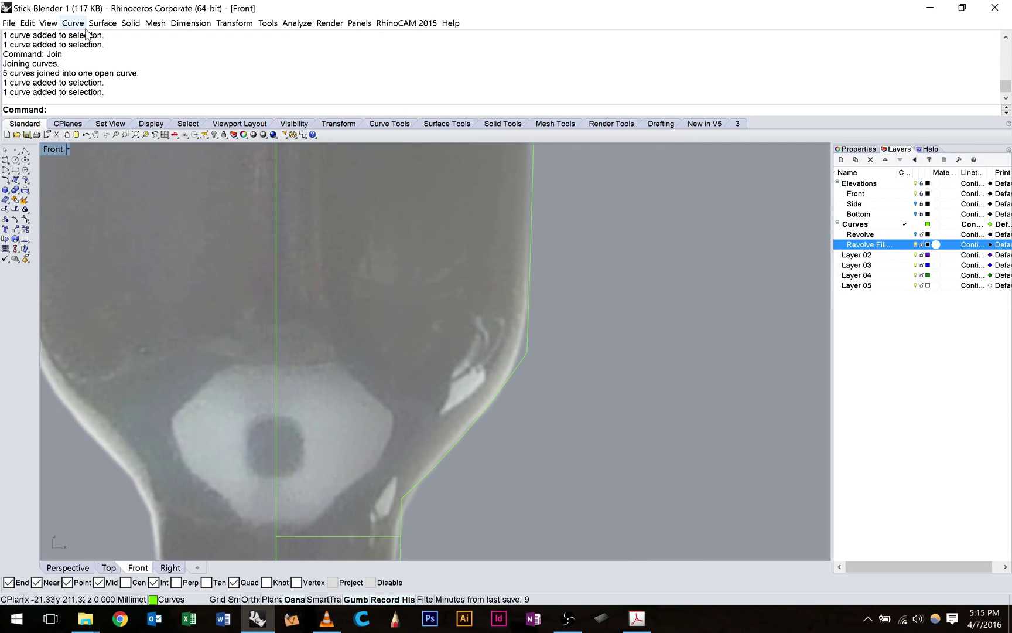
click(72, 23)
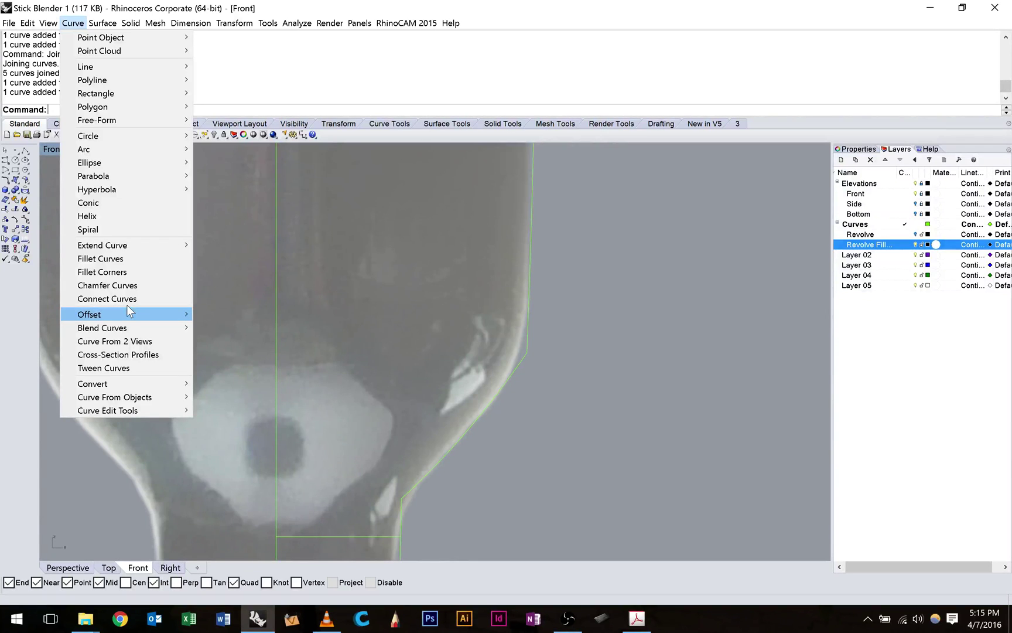
mouse_move(103, 327)
click(252, 339)
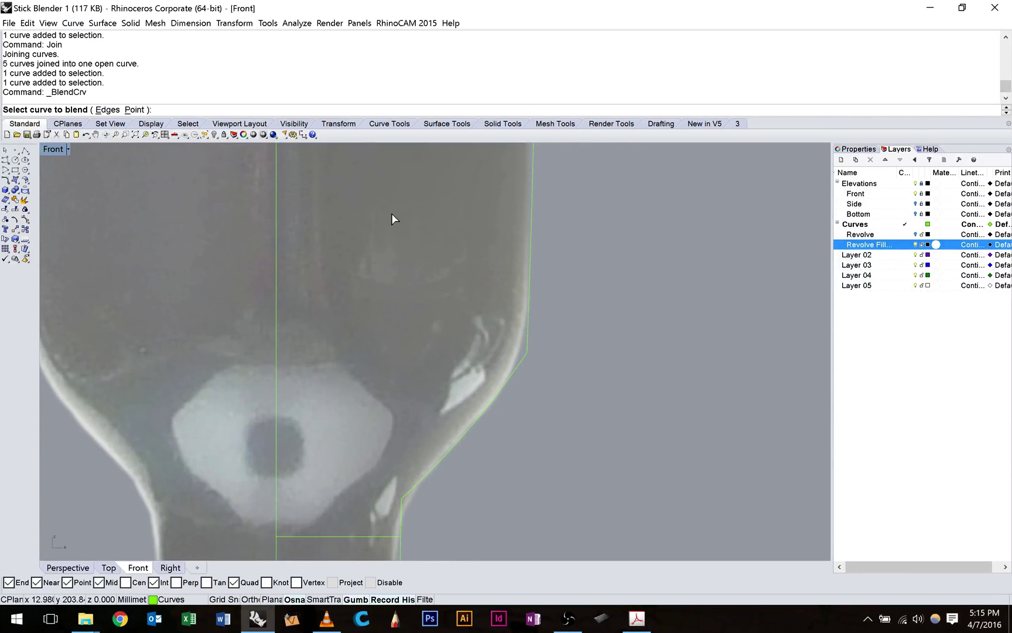
click(529, 259)
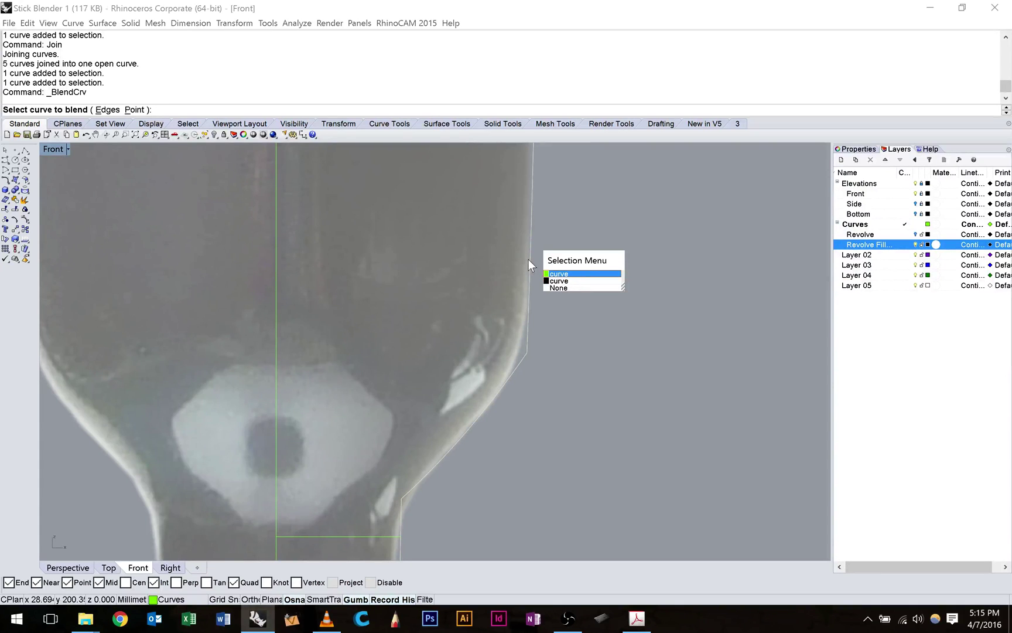
key(Escape)
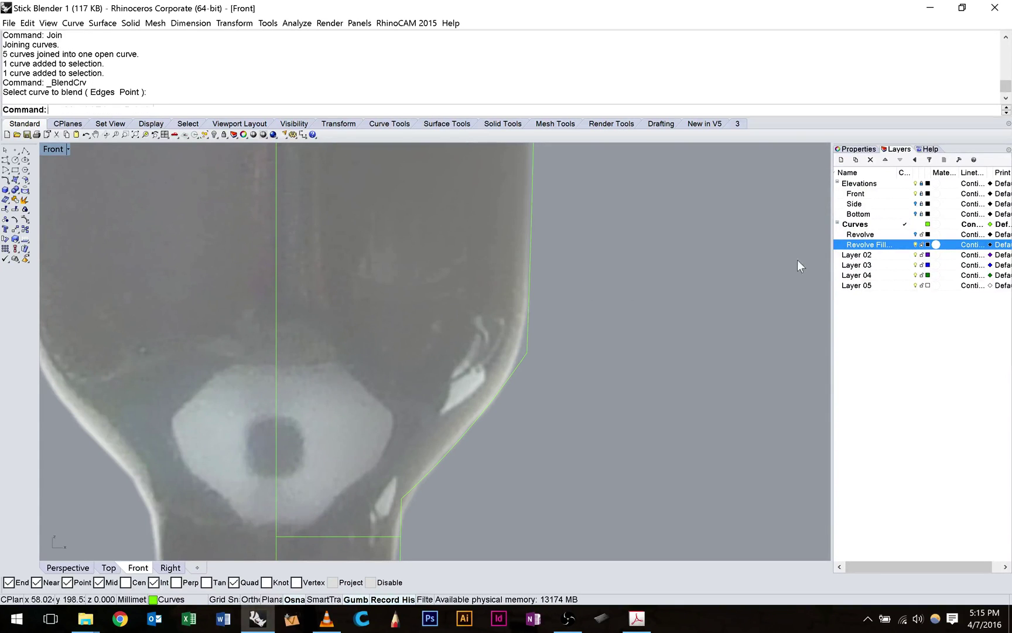
- Make Revolve Fillets the current layer and move the original green profile curve to the hidden Revolve layer
click(907, 245)
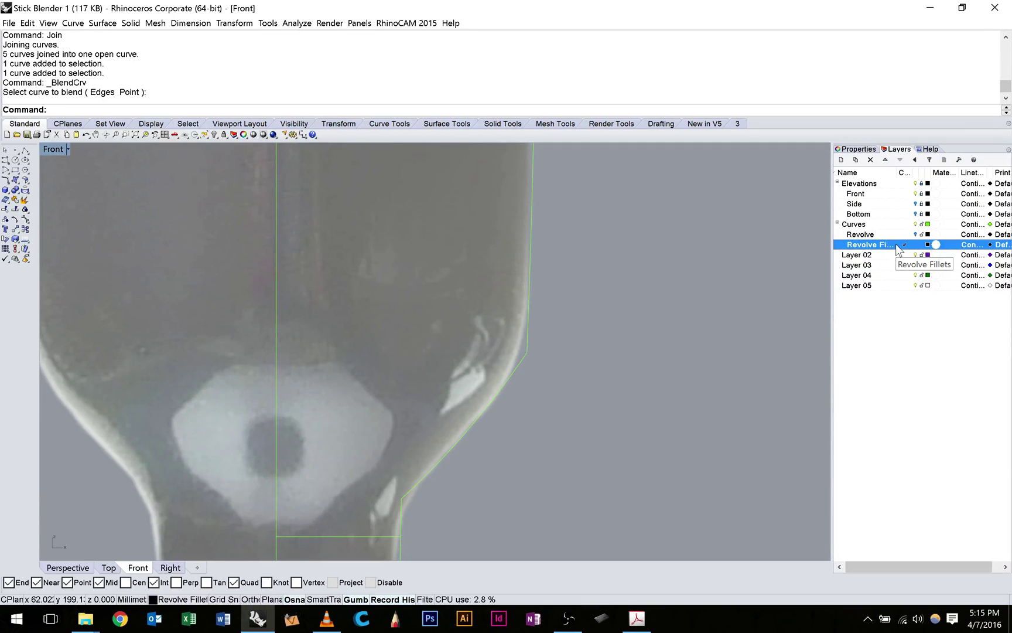
key(alt+c)
key(Escape)
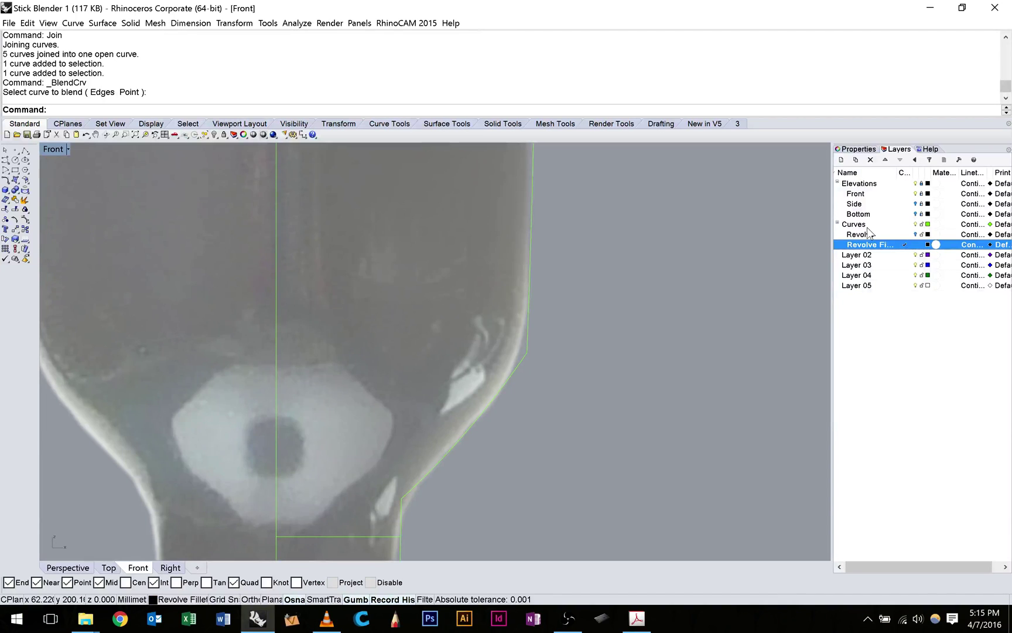
right_click(868, 233)
click(891, 439)
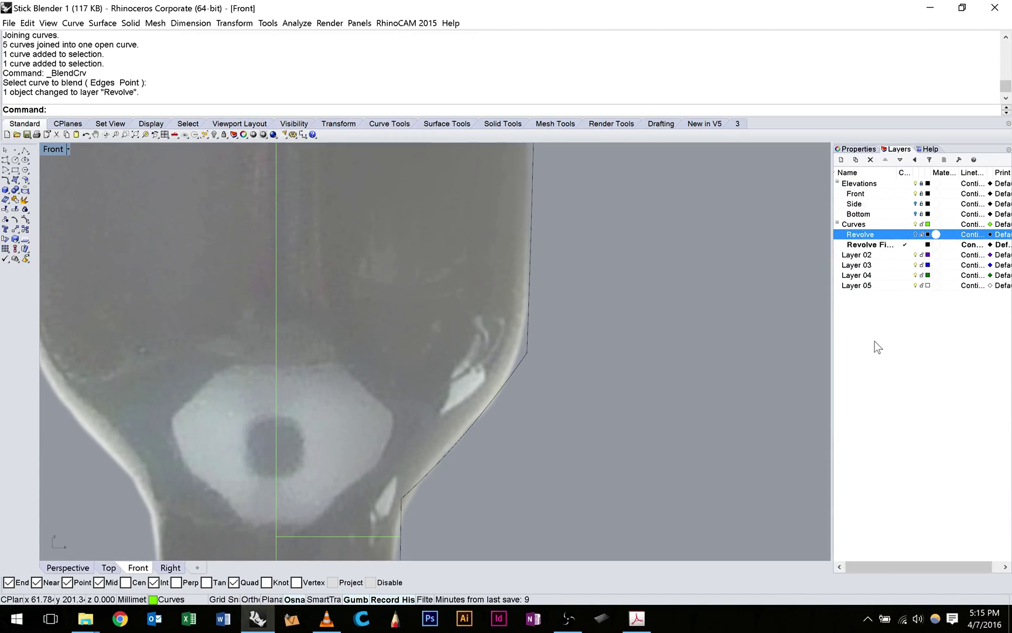
click(870, 244)
- Try to blend the handle edge into the flare on the still-joined profile curve, using curvature continuity with trimming on
click(73, 23)
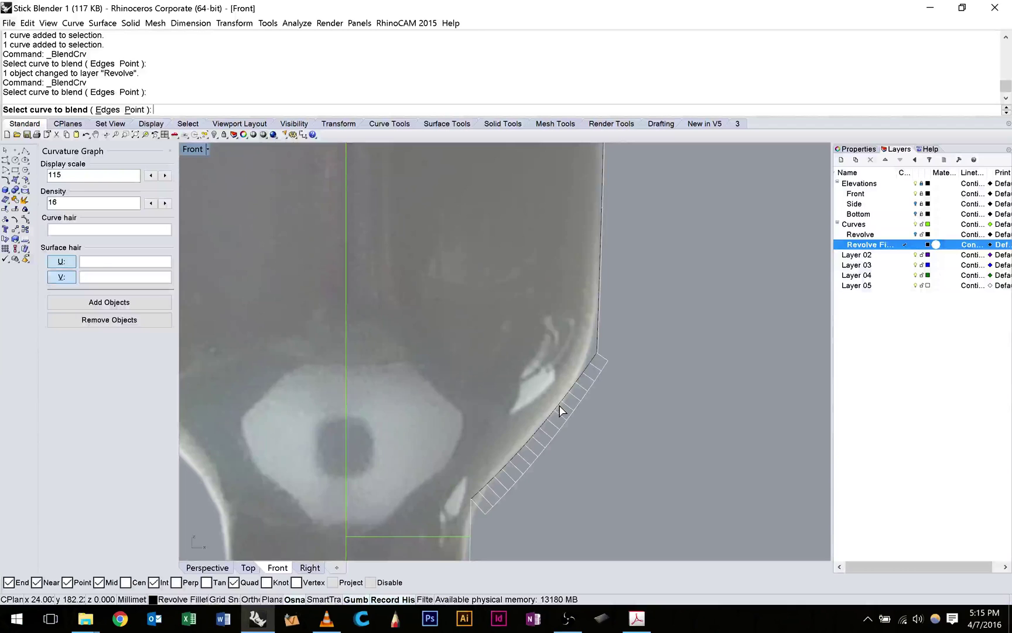
click(550, 404)
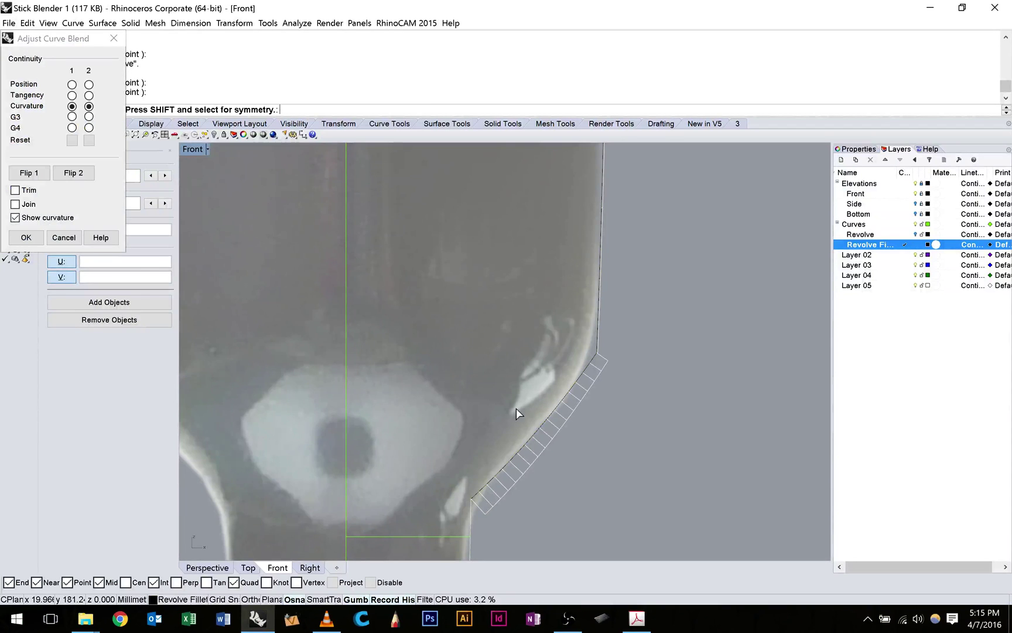
scroll(530, 329, up, 7)
scroll(651, 318, down, 5)
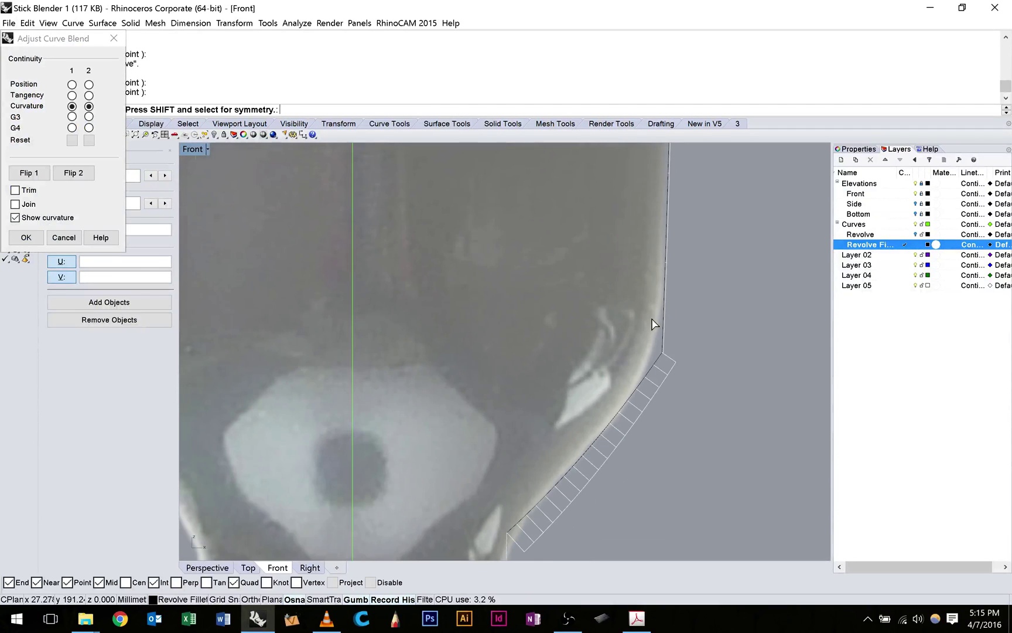
right_click(592, 335)
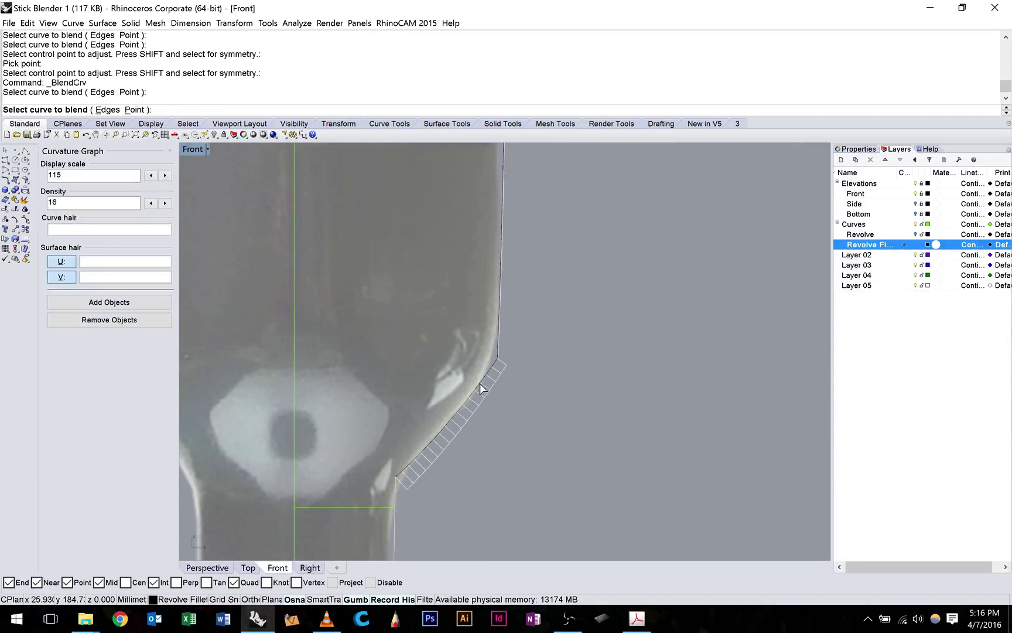
click(461, 408)
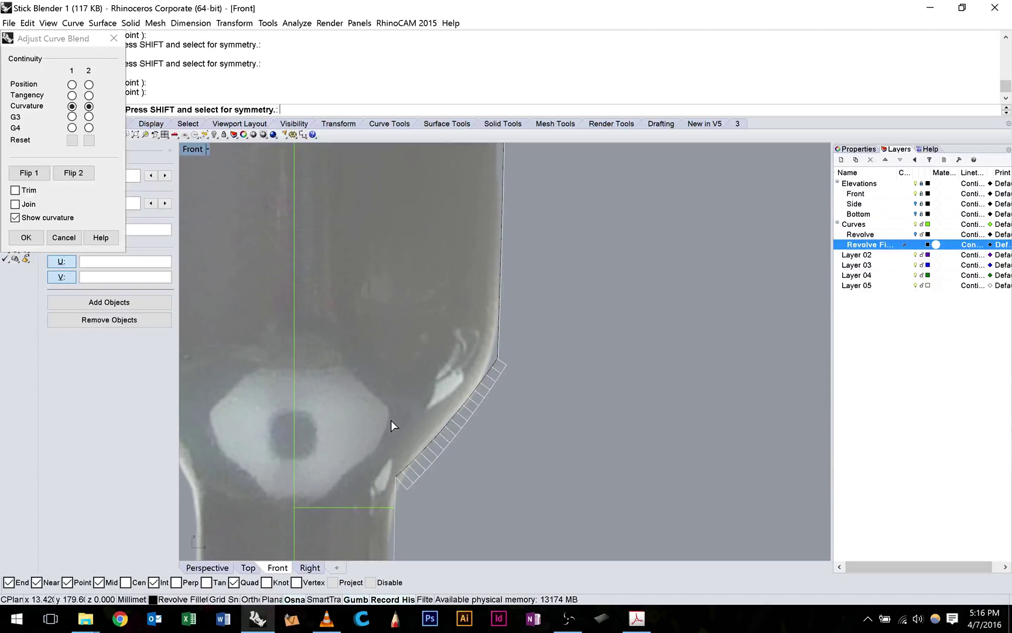
click(16, 190)
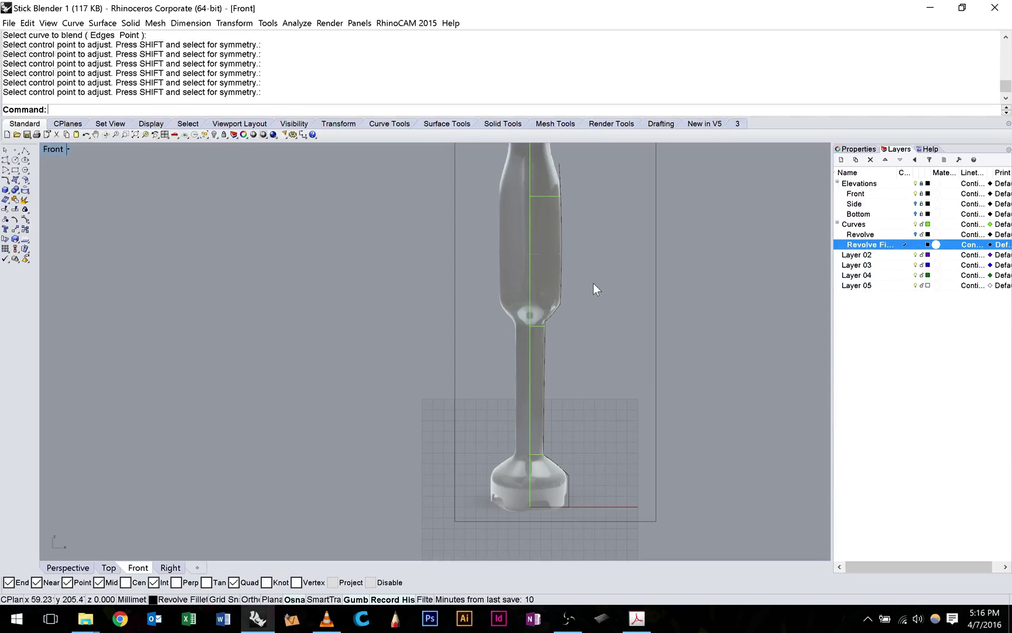
- Explode the profile curve and set up a trimmed curvature blend between the handle edge and the flare, without the curvature display
scroll(594, 283, down, 2)
scroll(586, 286, up, 10)
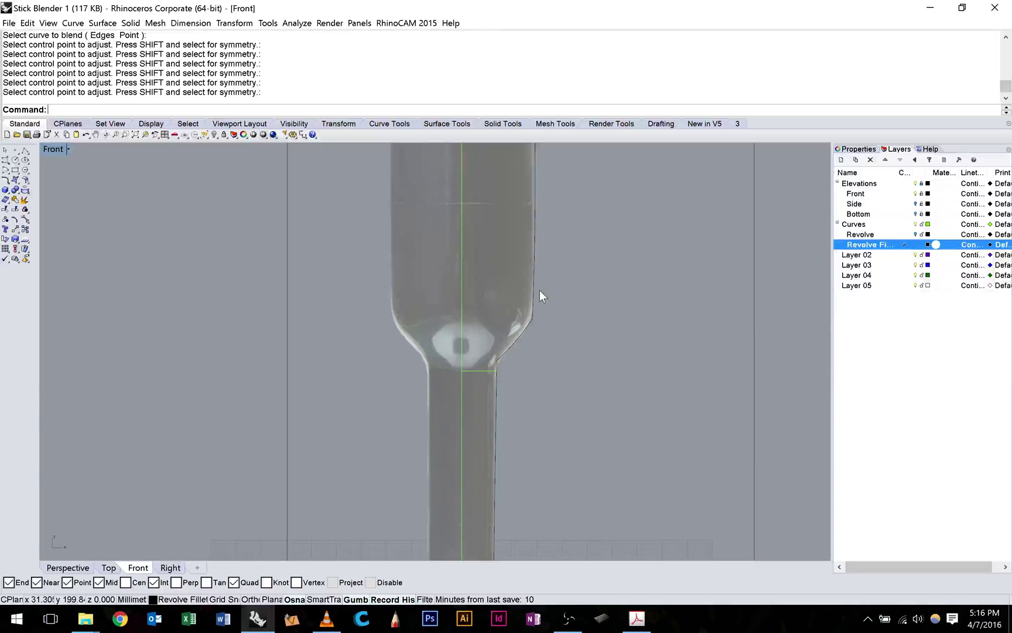
click(73, 23)
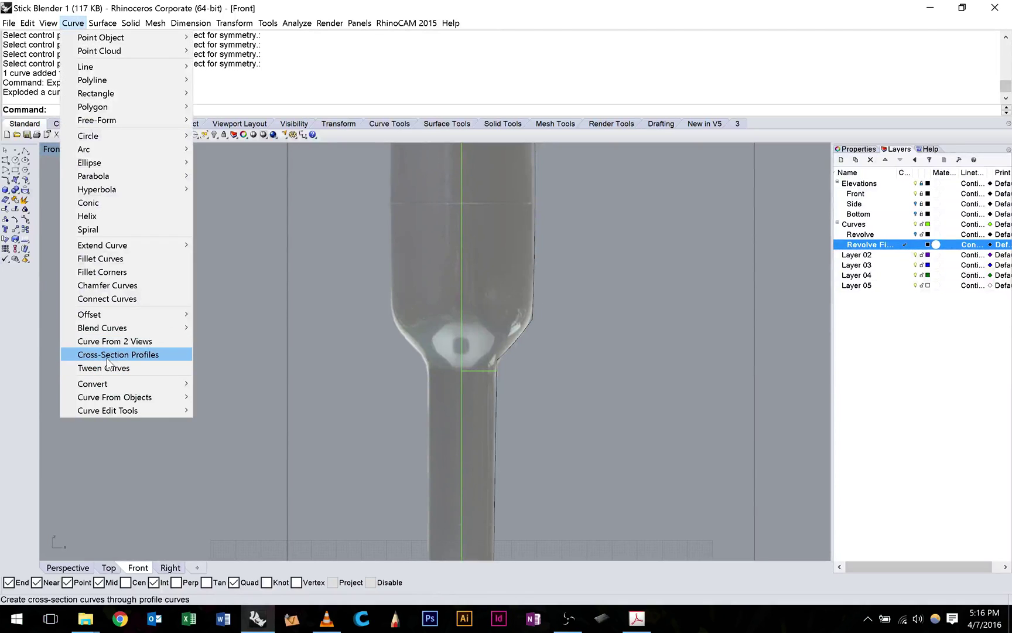
click(132, 329)
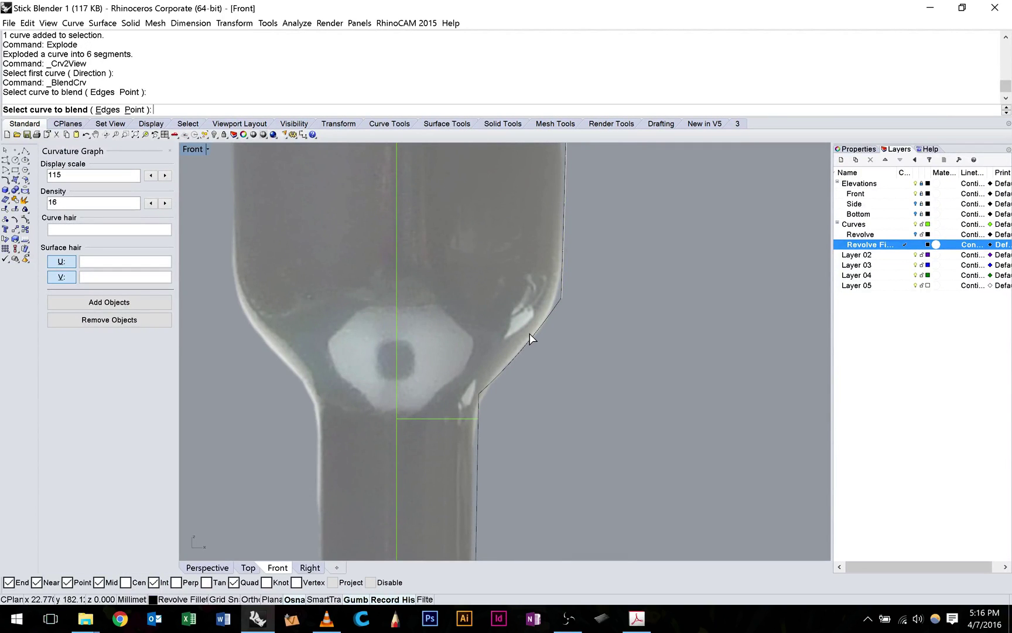
click(37, 217)
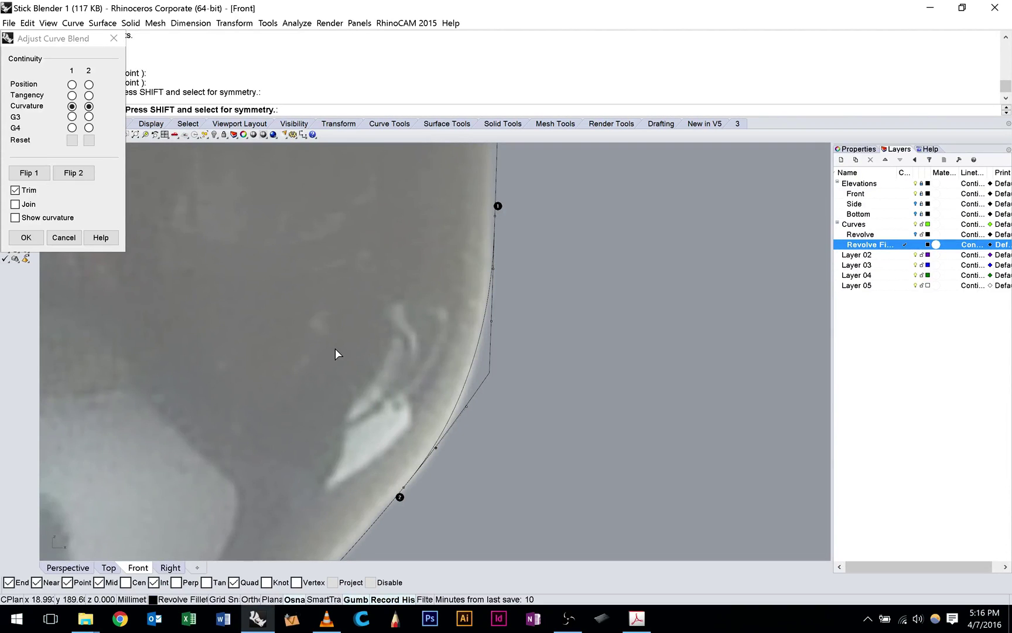
scroll(463, 259, down, 4)
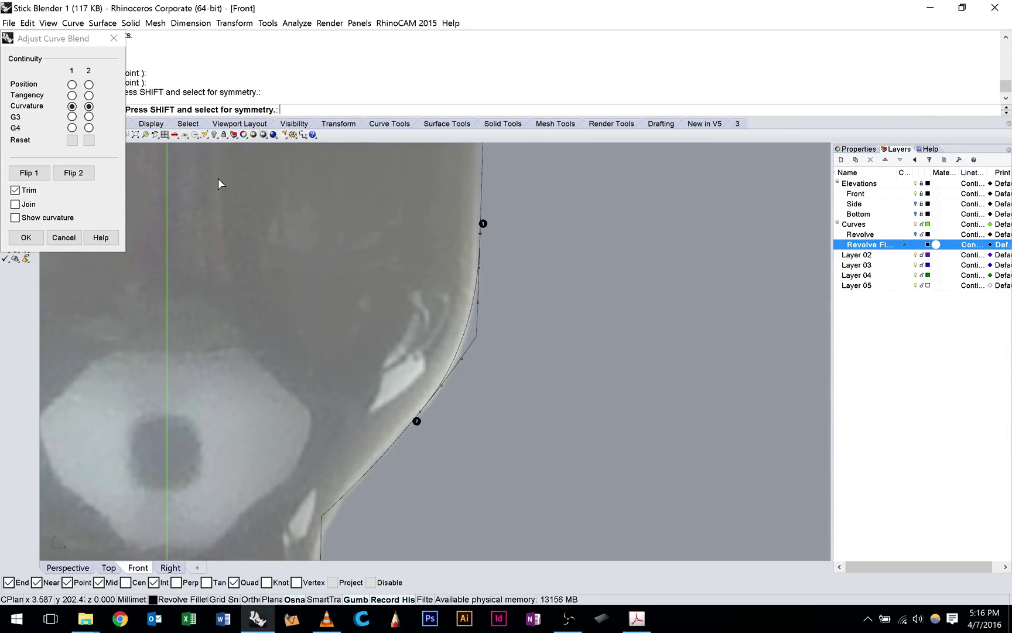
- Adjust the blend's upper end and control points to match the handle's rounded shoulder, accept it, and undo any accidental move of the flare
drag(483, 224, 484, 180)
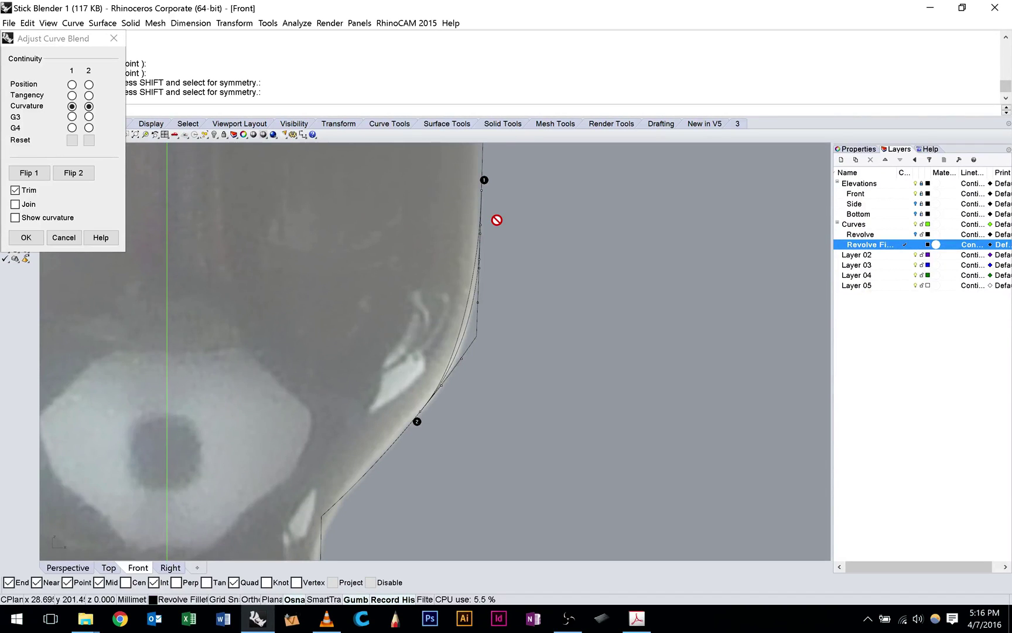
drag(496, 220, 486, 251)
drag(461, 359, 481, 346)
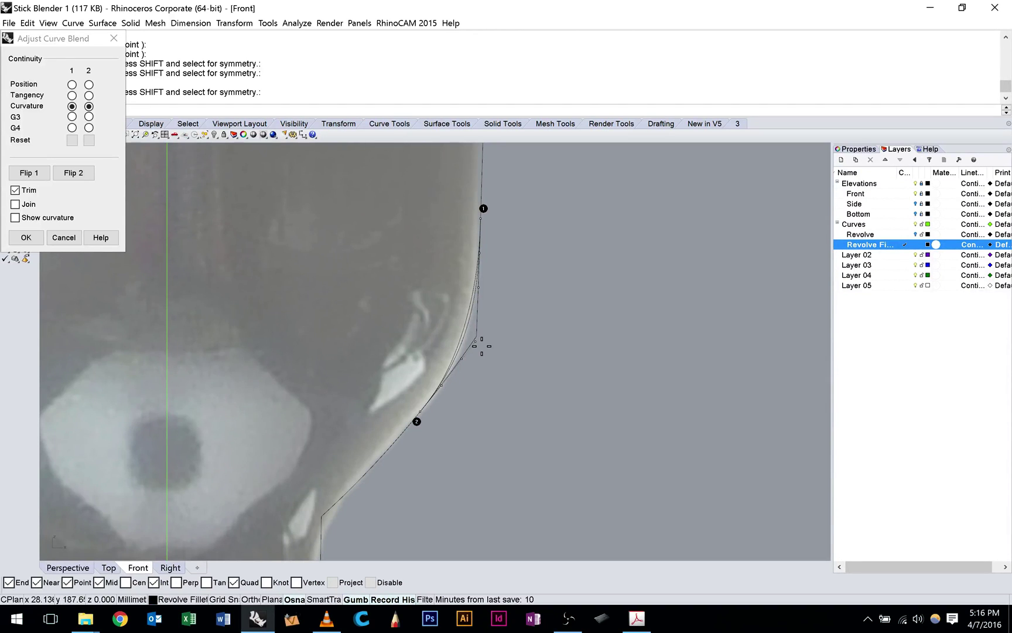
drag(482, 346, 480, 343)
scroll(545, 316, down, 2)
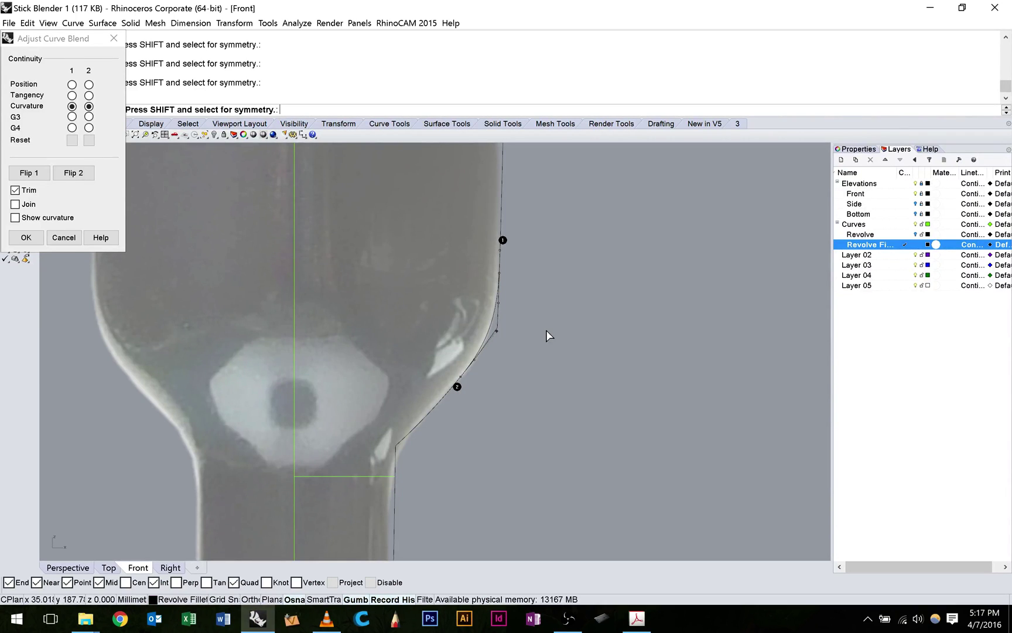
key(Return)
click(400, 404)
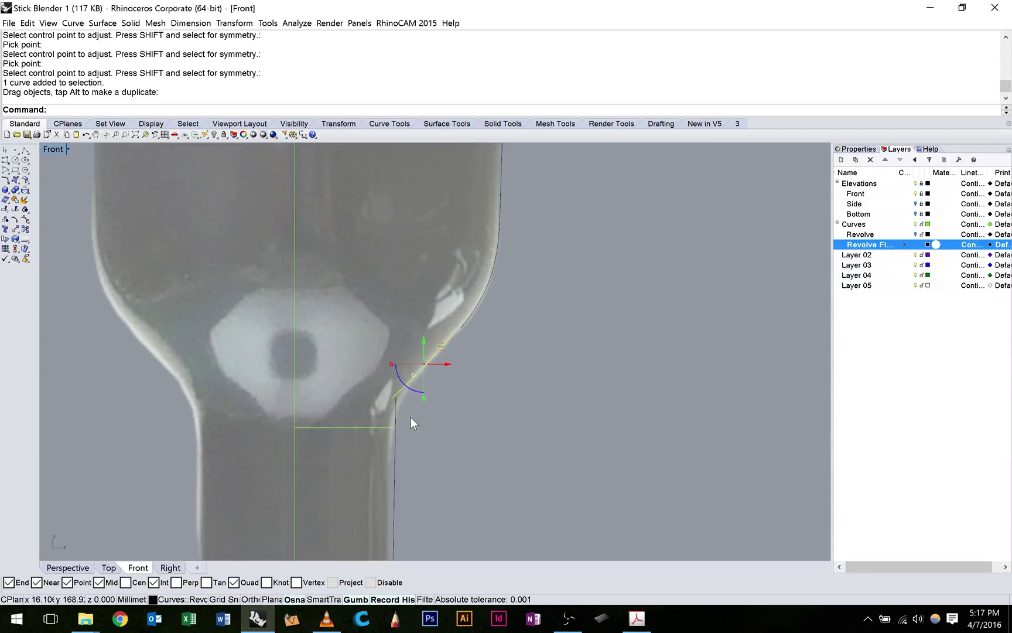
key(ctrl+z)
- Blend the flare into the straight shaft edge with curvature continuity at both ends and trimming on
scroll(411, 423, up, 2)
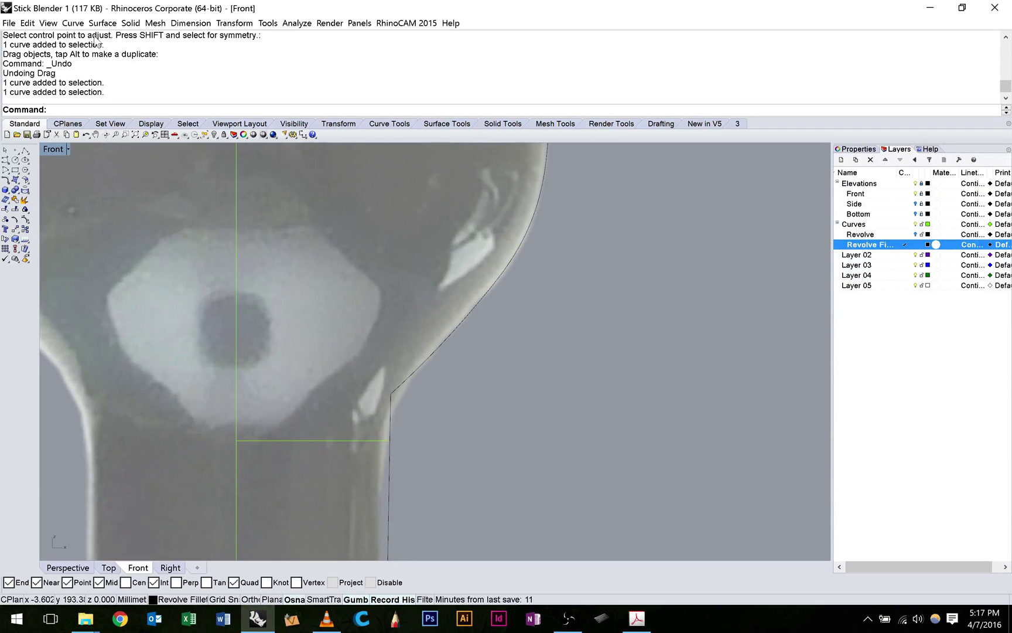
click(73, 23)
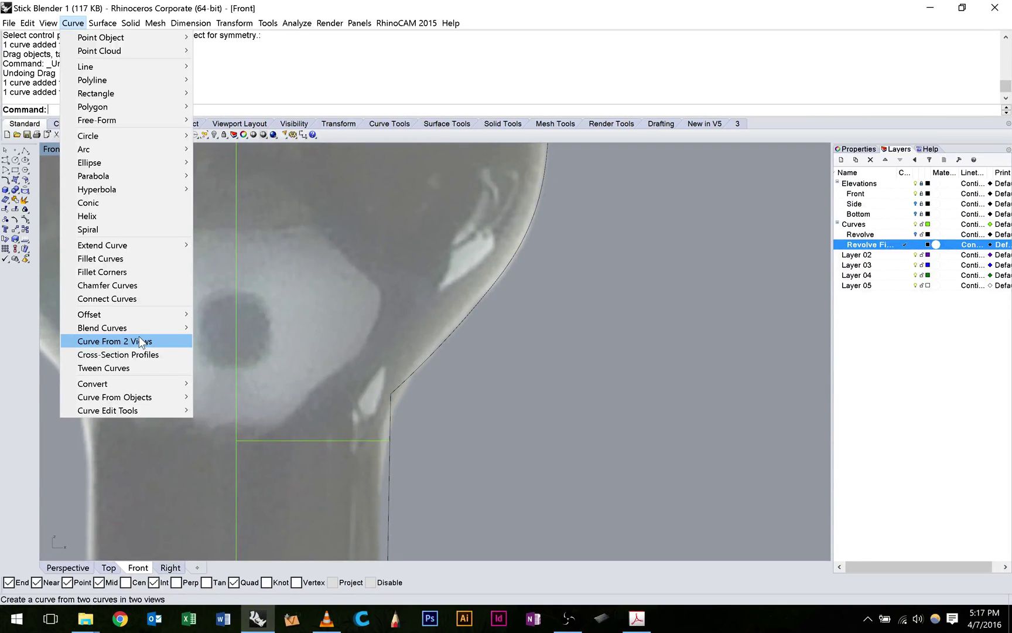
click(388, 513)
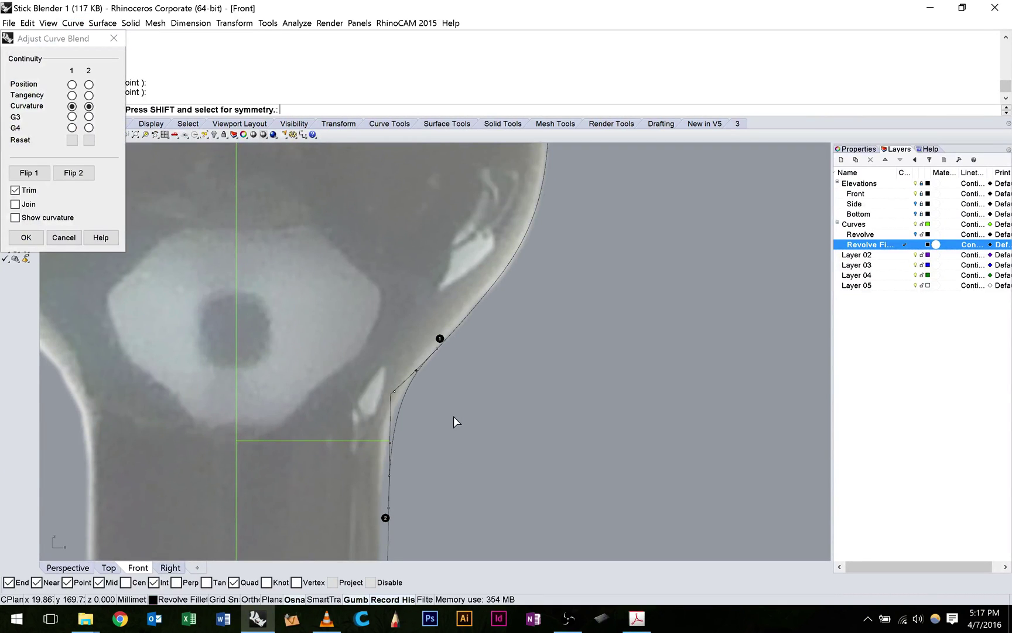
right_drag(453, 417, 457, 372)
scroll(403, 430, up, 2)
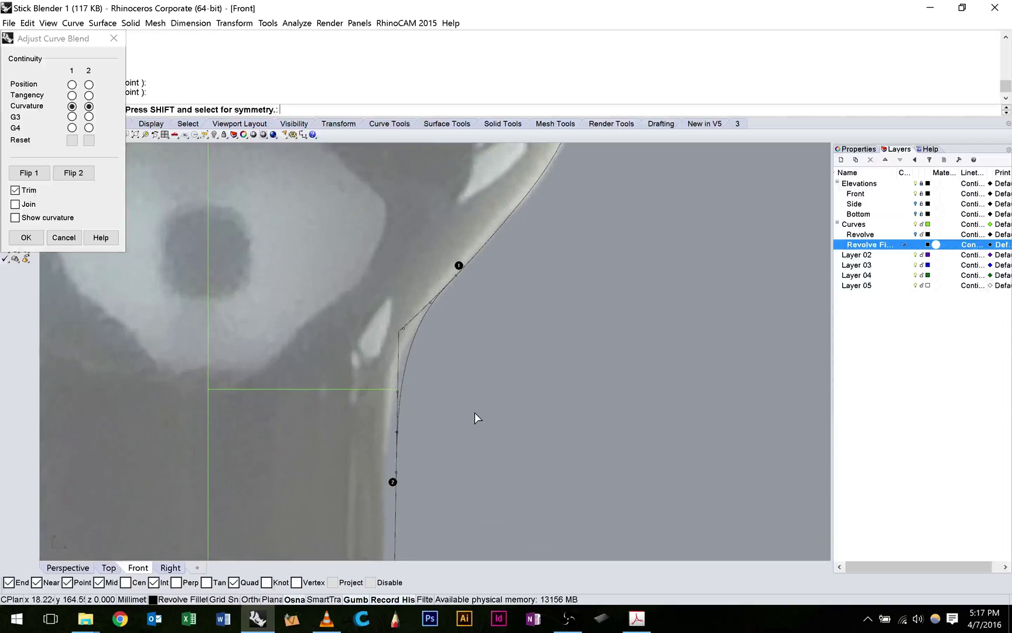
key(Escape)
scroll(330, 389, up, 3)
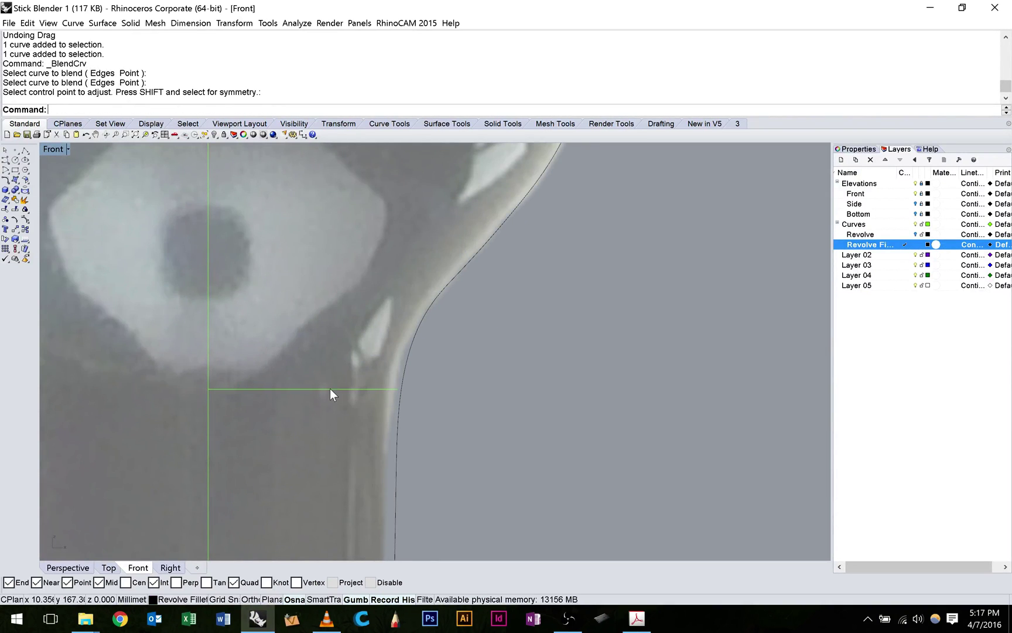
- Add trimmed curvature blends from the shaft to the base's sloped shoulder and from the shoulder to its vertical side
scroll(329, 388, down, 4)
key(Return)
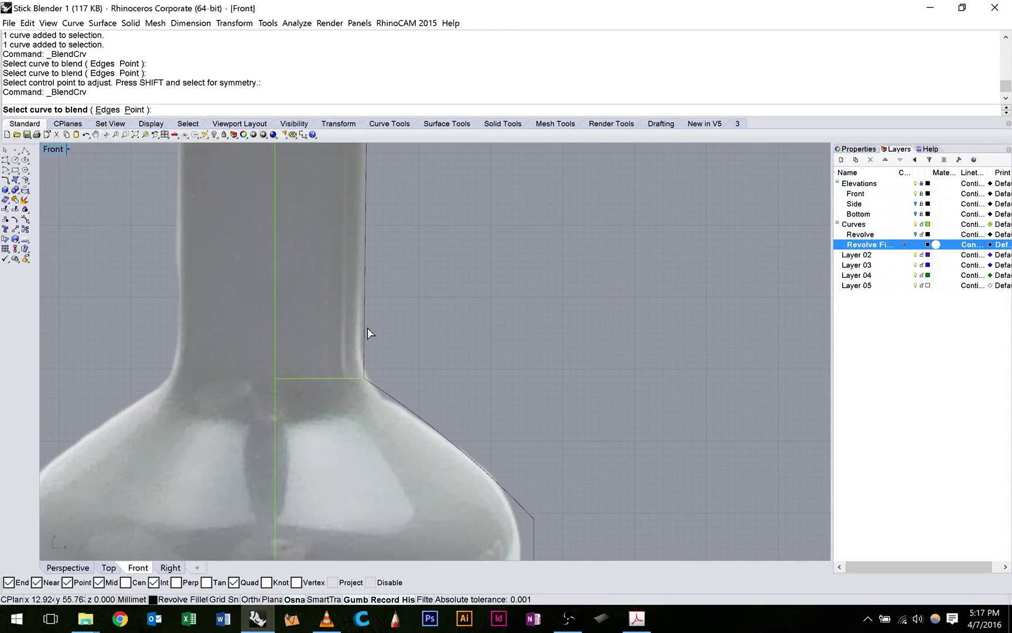
click(366, 328)
click(375, 429)
scroll(375, 429, up, 1)
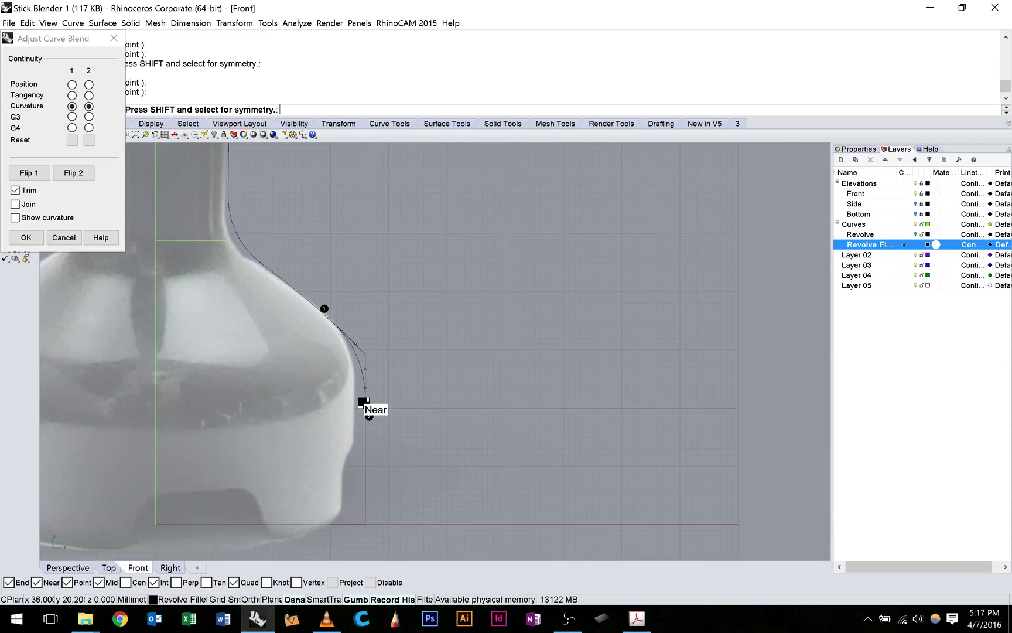
scroll(375, 398, up, 3)
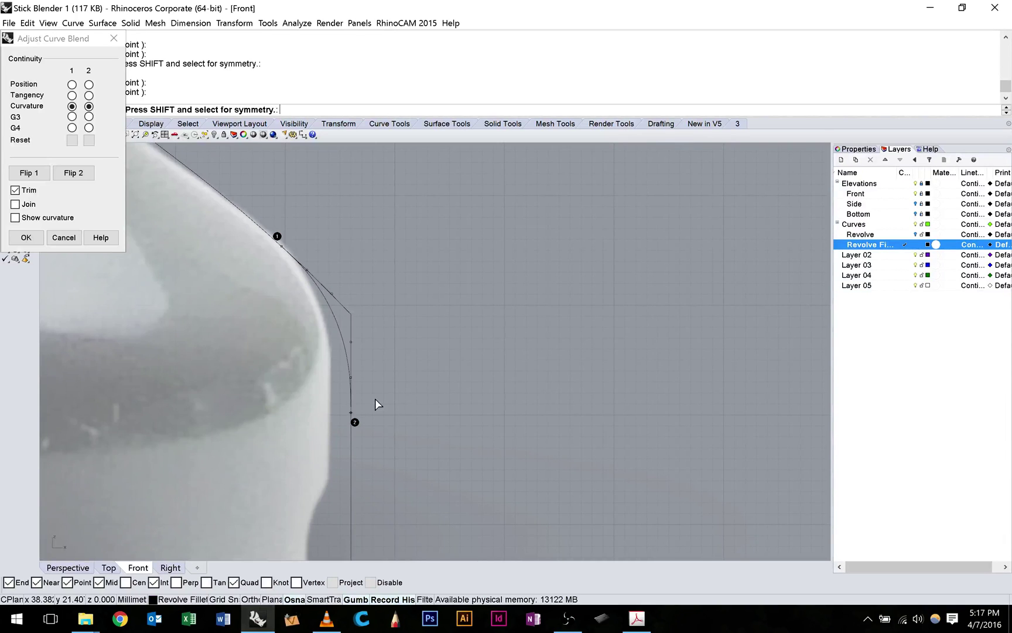
key(Return)
- Join all profile segments and blends, from the base's bottom line up to the handle edge, into one open curve
scroll(409, 317, down, 5)
scroll(398, 296, up, 5)
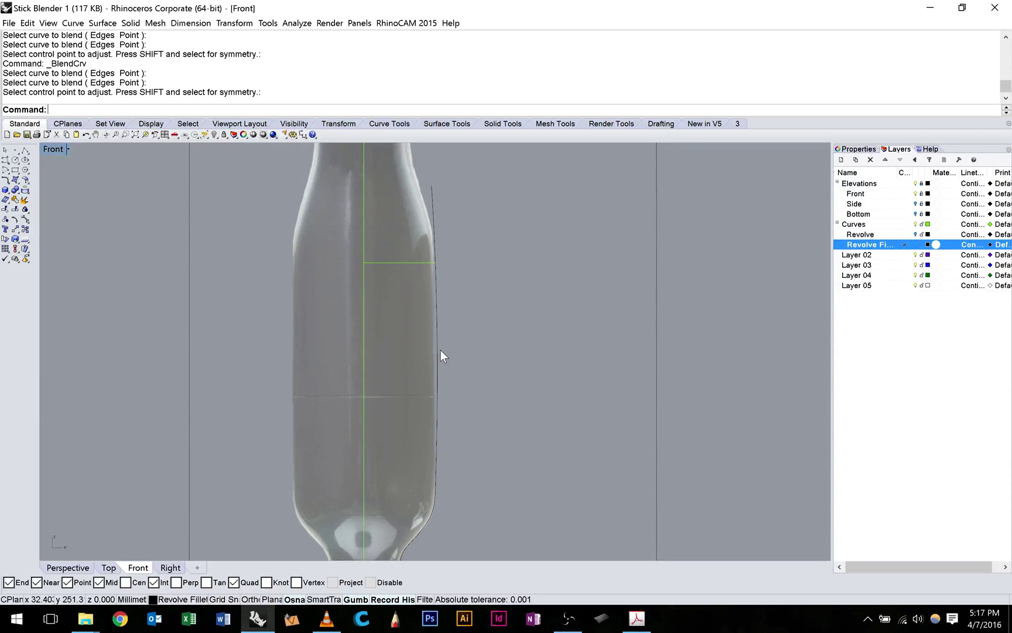
scroll(416, 448, down, 5)
right_drag(398, 304, 402, 353)
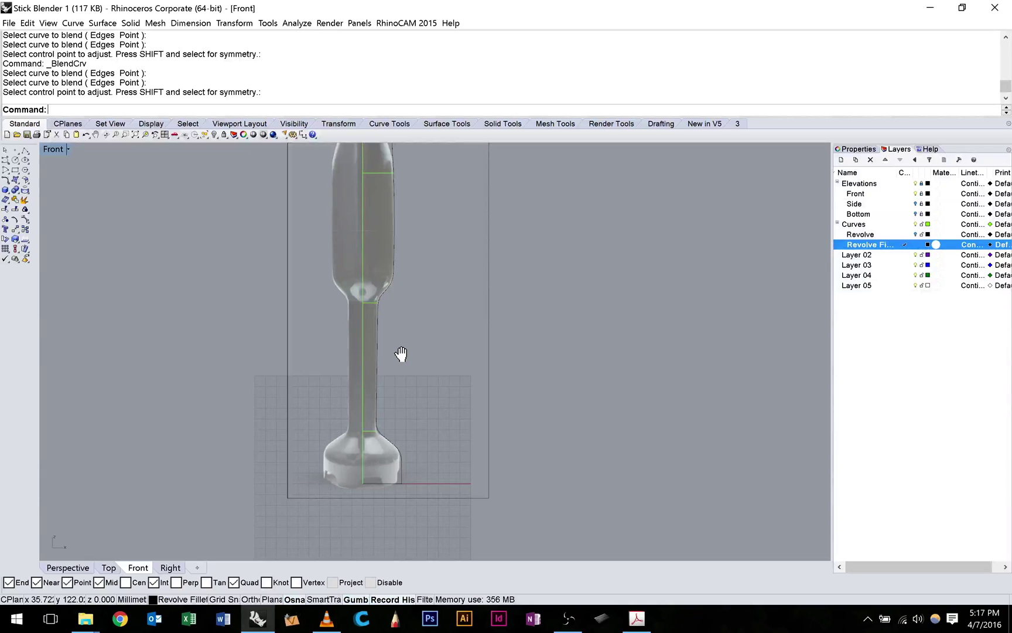
right_drag(402, 354, 405, 308)
click(404, 420)
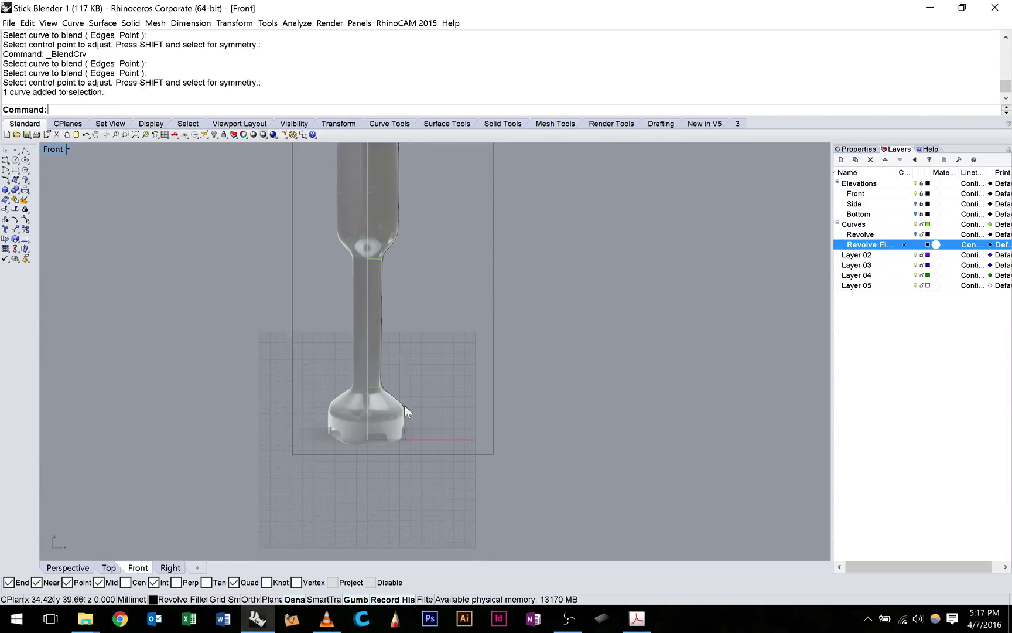
scroll(403, 425, up, 4)
click(406, 428)
shift+click(403, 394)
shift+click(379, 374)
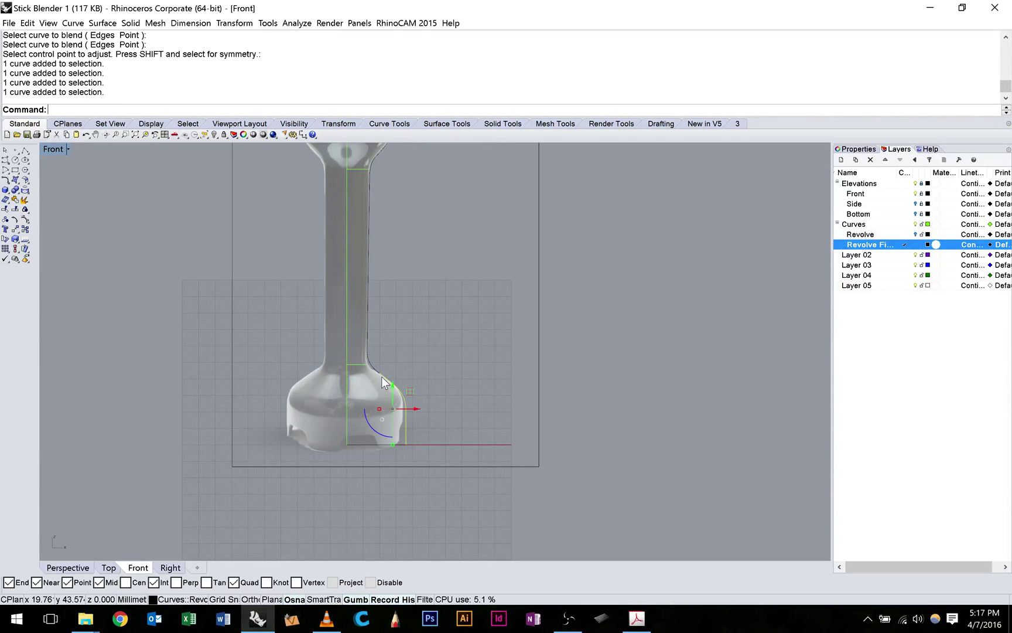
shift+click(369, 361)
shift+click(368, 322)
right_drag(376, 220, 377, 389)
click(374, 330)
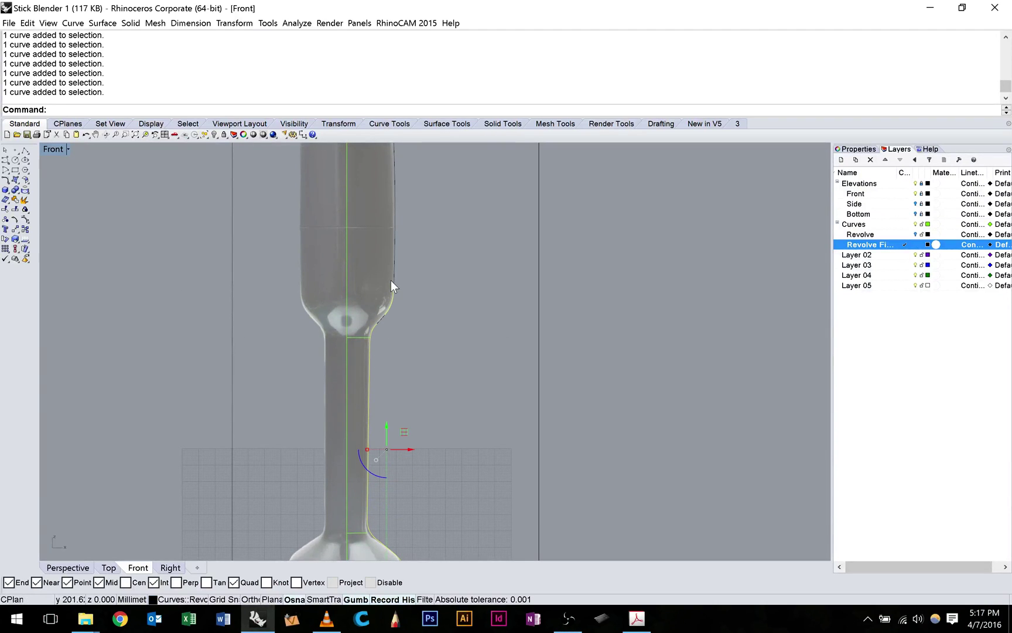
click(395, 281)
right_drag(450, 291, 413, 332)
text(j)
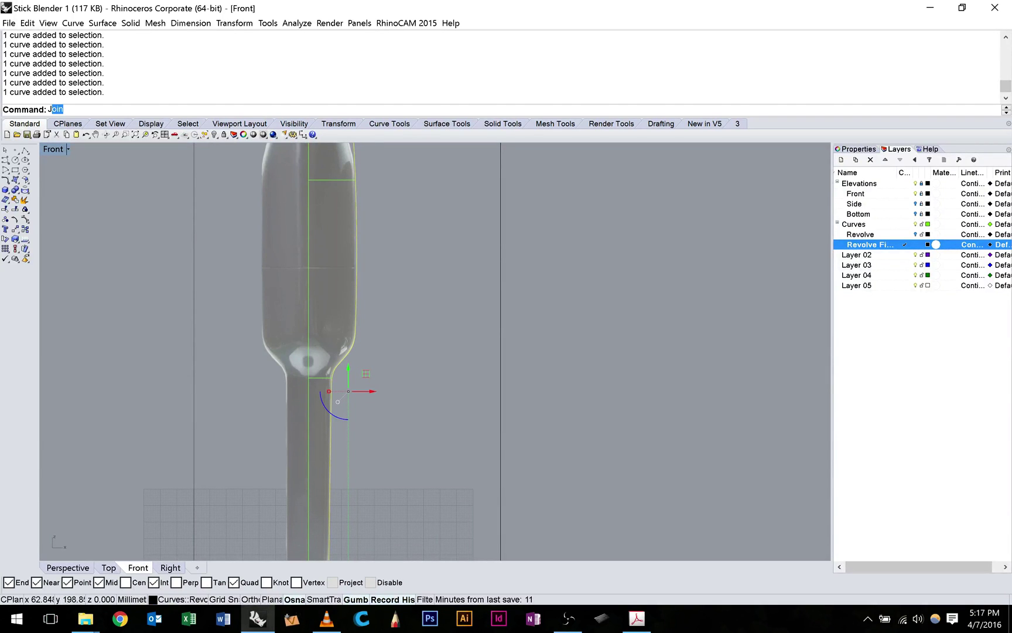
key(Return)
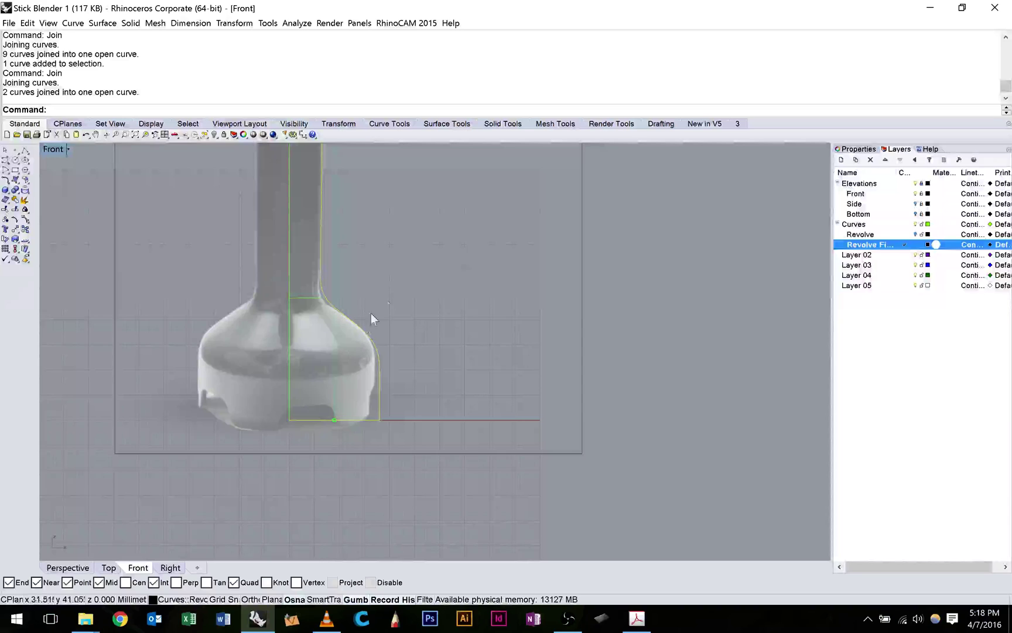
key(Escape)
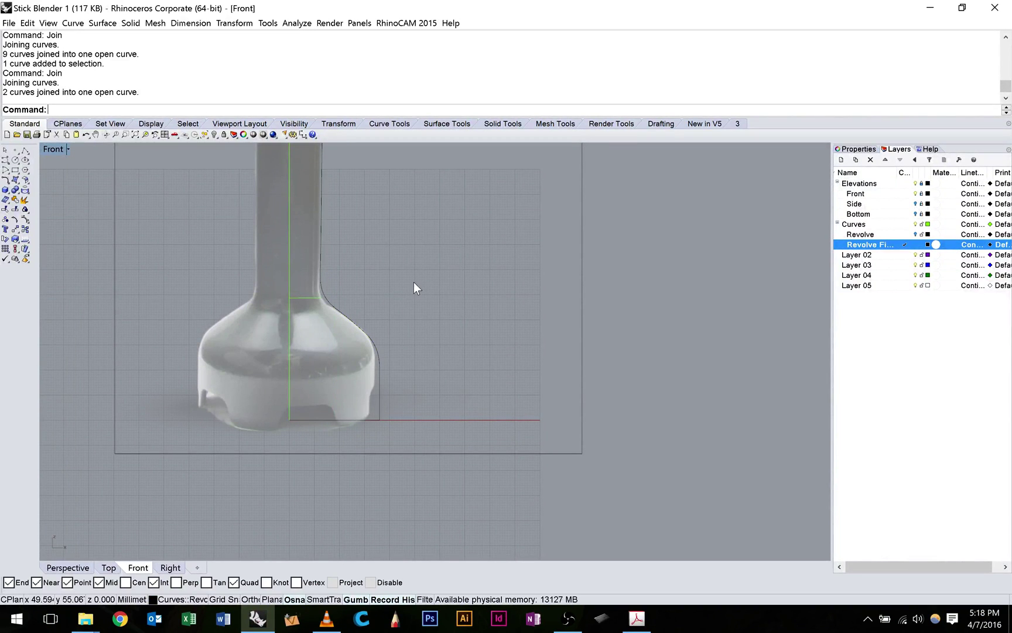
- Revolve the smoothed profile curve a full circle around the vertical centre axis starting at the origin (0)
text(Re)
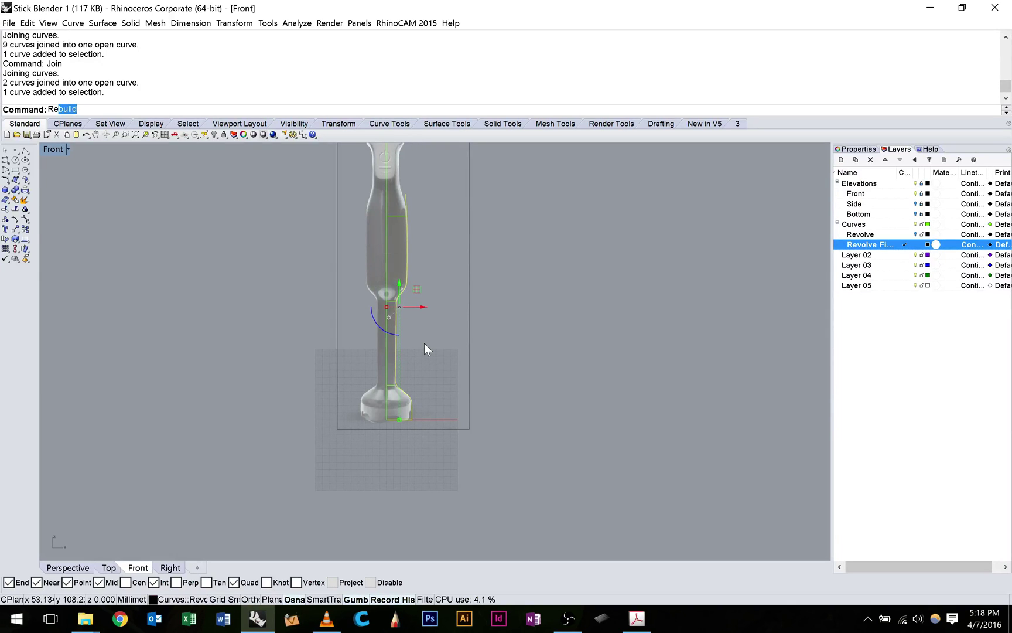
text(volve)
key(Return)
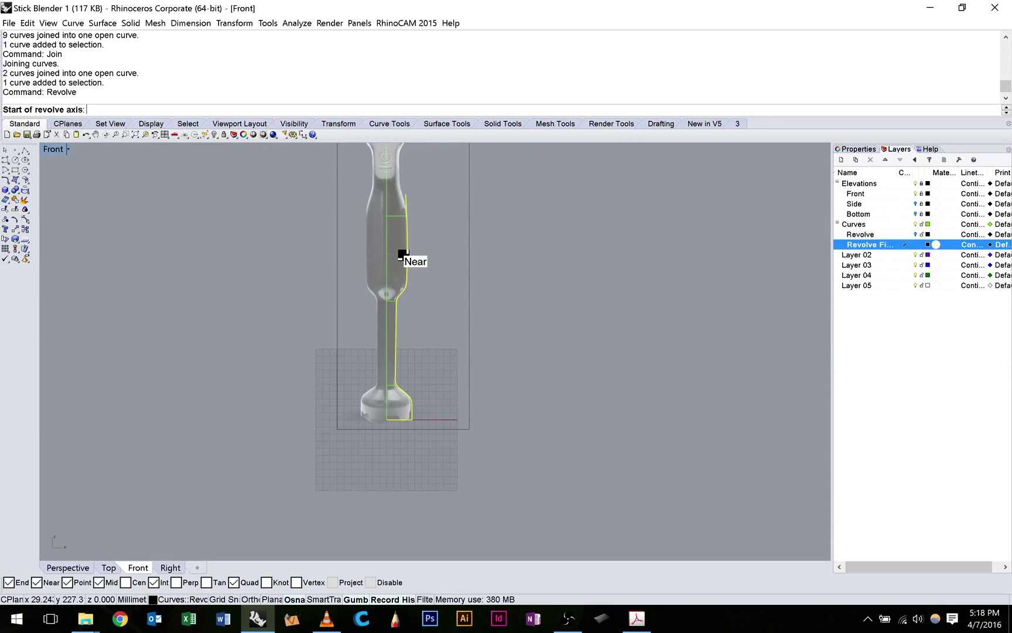
text(0)
key(Return)
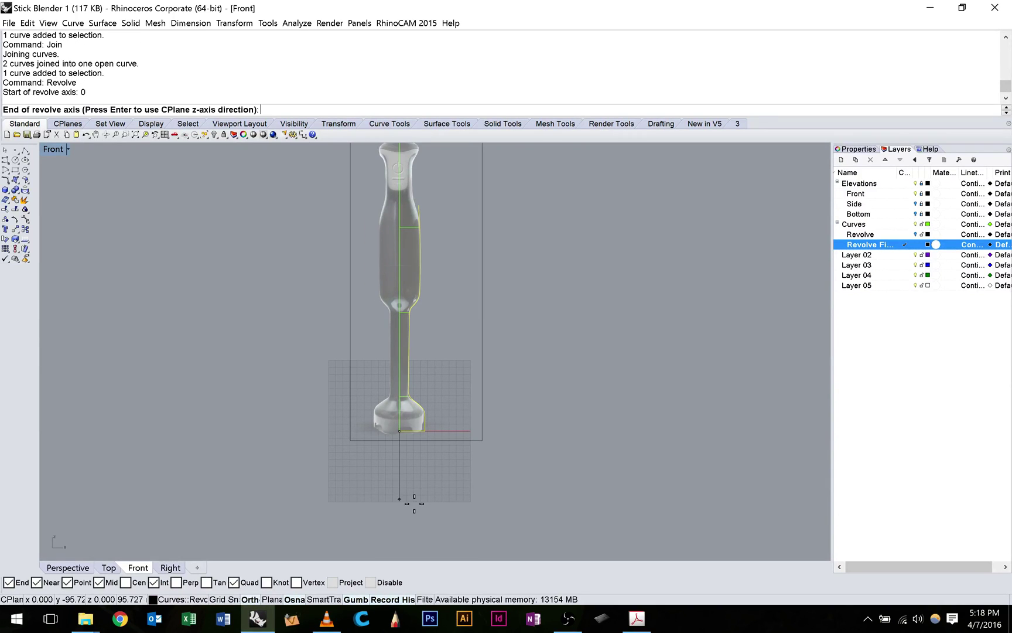
right_drag(376, 210, 391, 307)
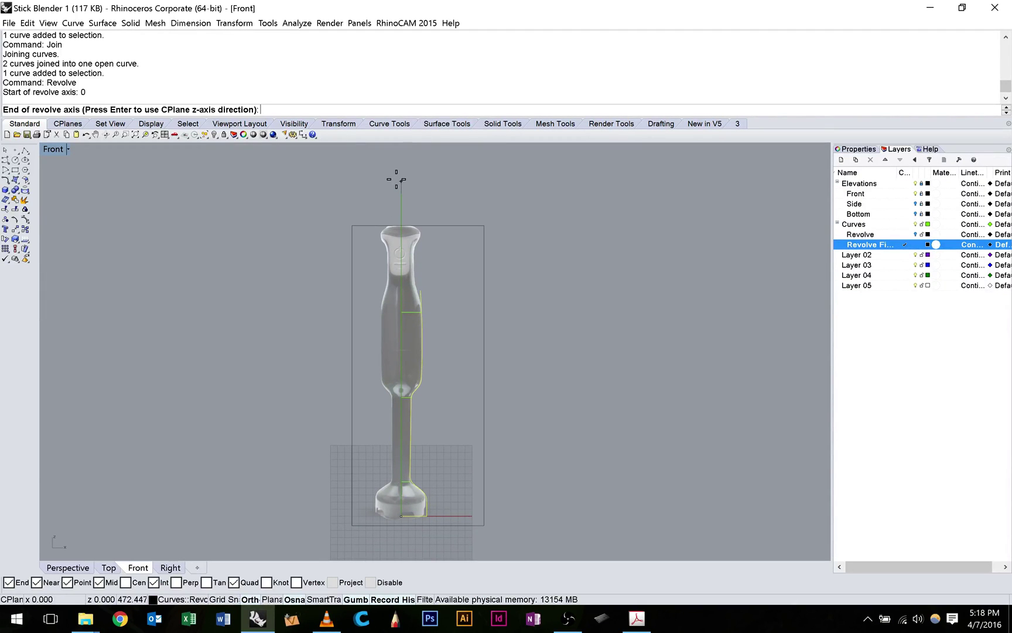
click(396, 179)
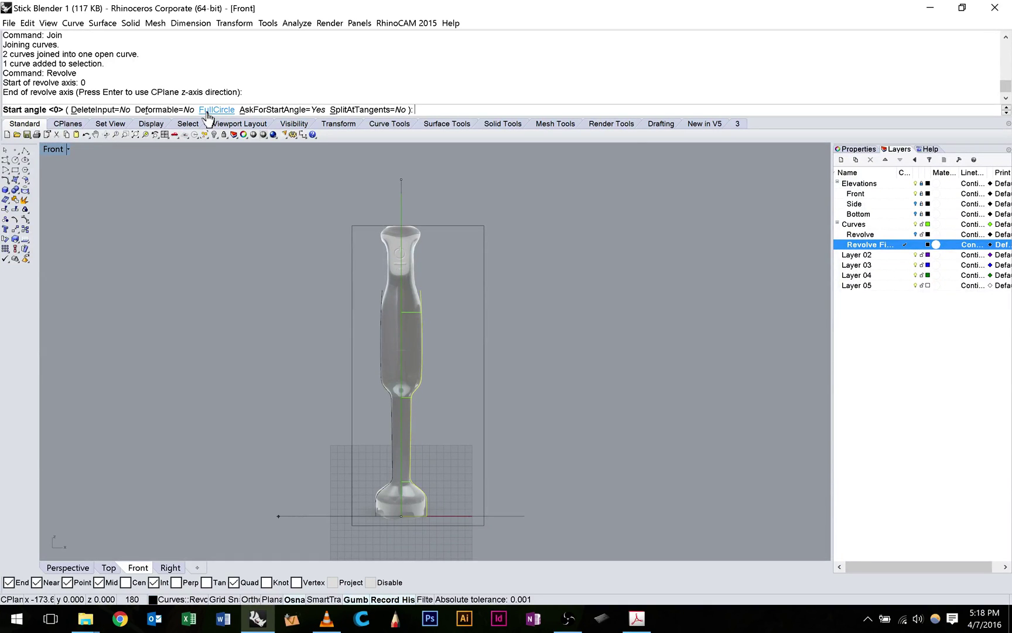
click(215, 110)
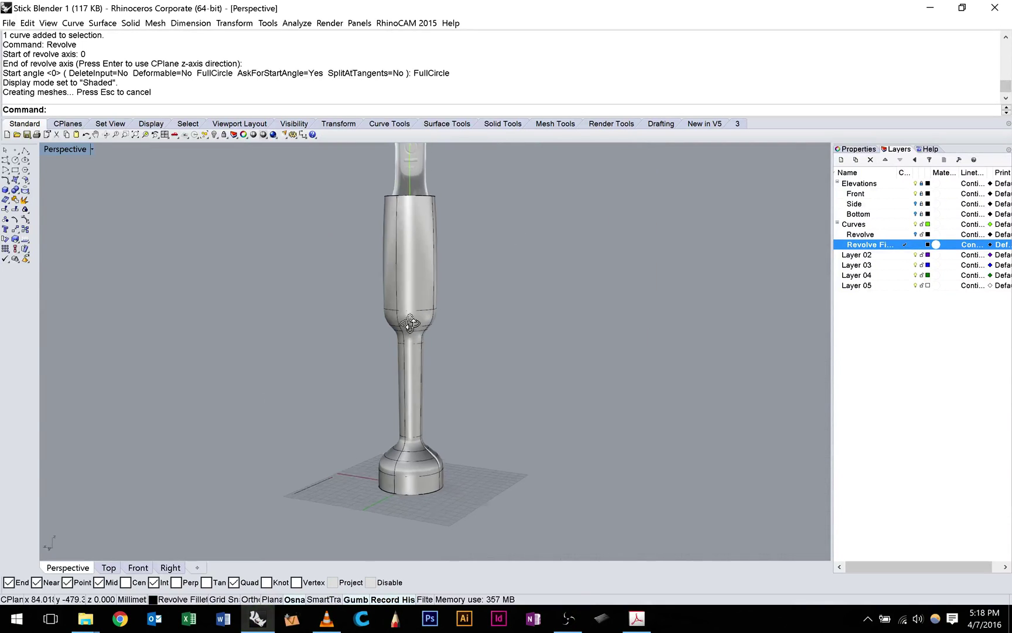
- Examine the revolved body's blended transitions in the Perspective view using the Rendered display mode
right_drag(527, 375, 515, 369)
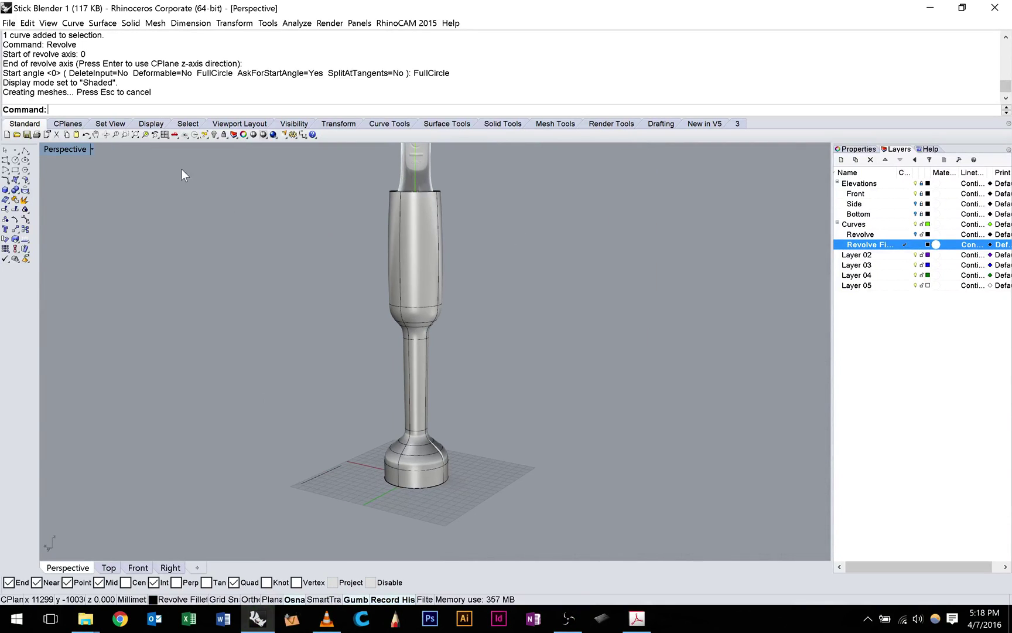
click(92, 148)
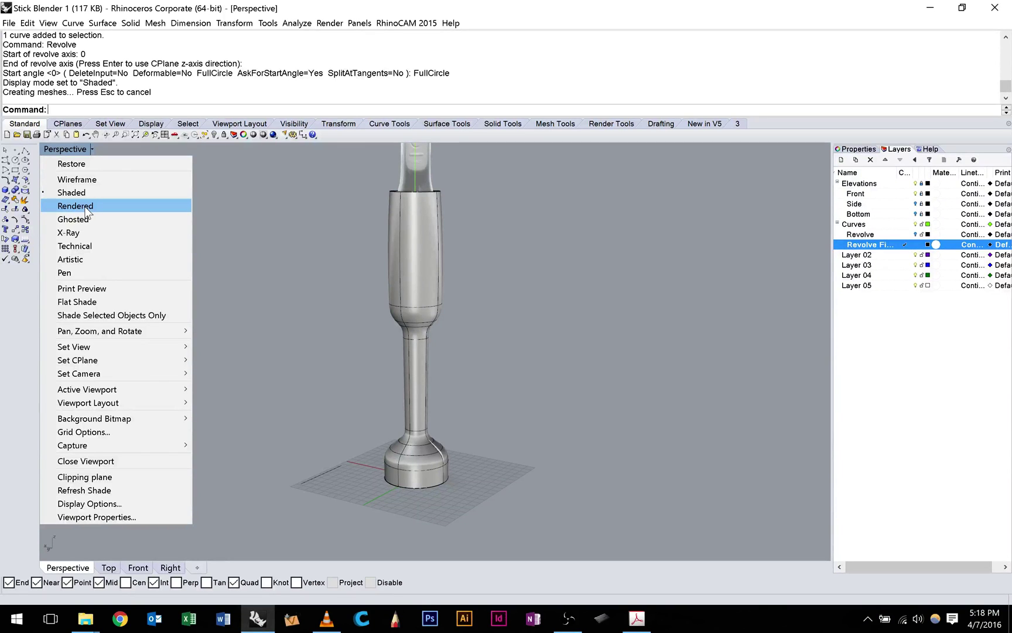
click(85, 208)
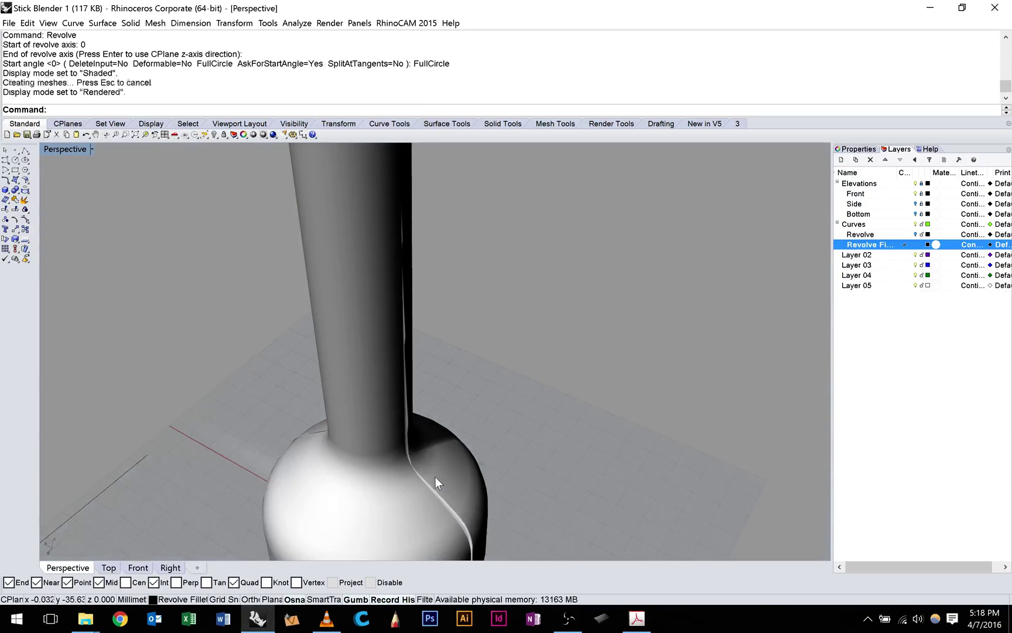
mouse_move(435, 477)
right_down()
mouse_move(515, 388)
mouse_move(443, 452)
mouse_move(439, 383)
right_up()
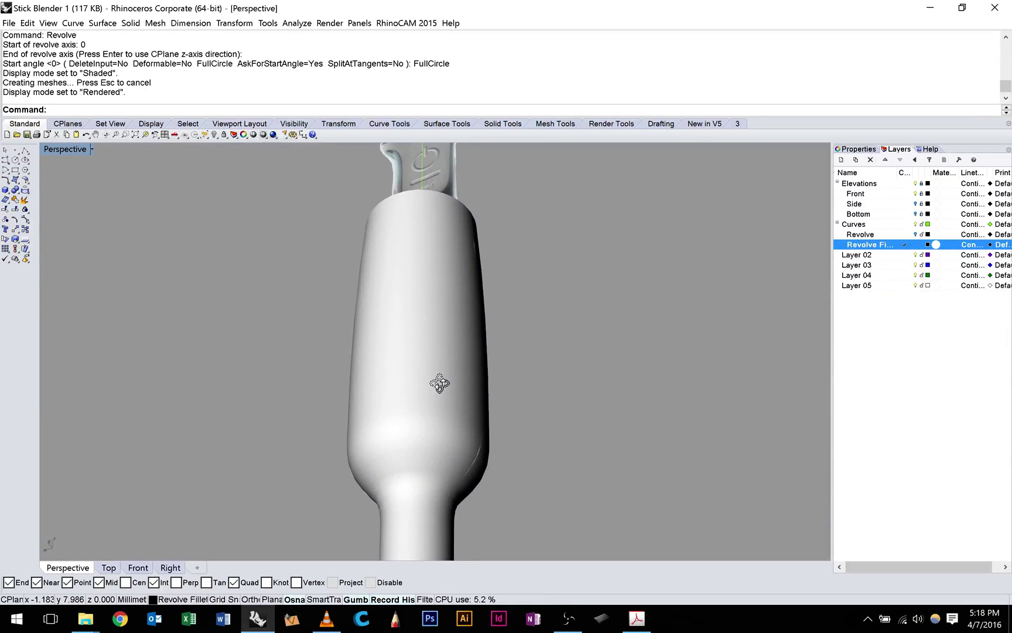
scroll(439, 383, down, 5)
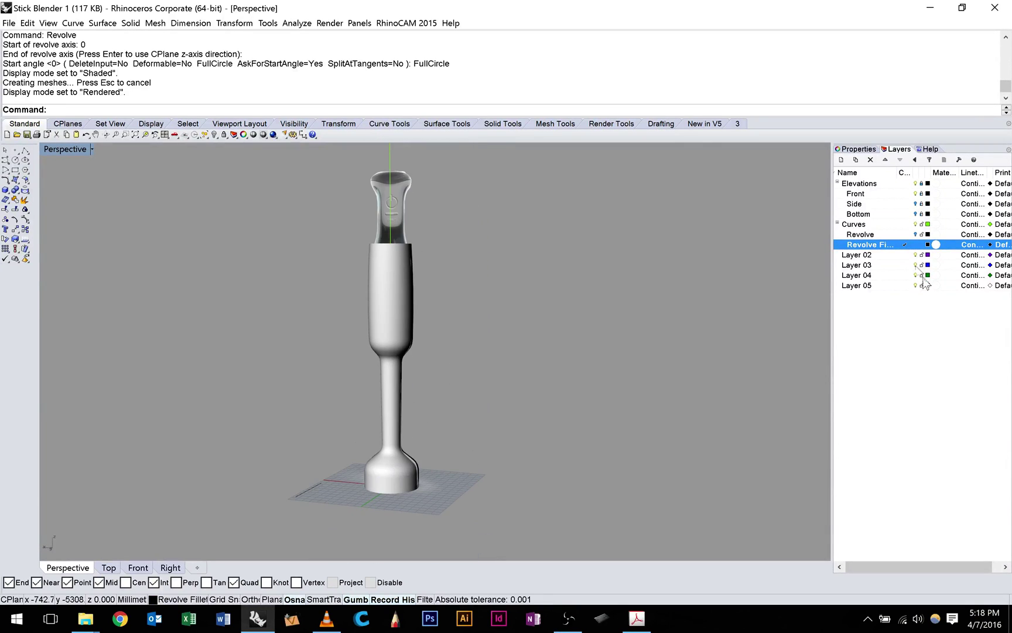
- Rename Layer 02 as Surfaces with a Base sublayer, and move the revolved polysurface to the hidden Base layer
click(883, 255)
click(882, 255)
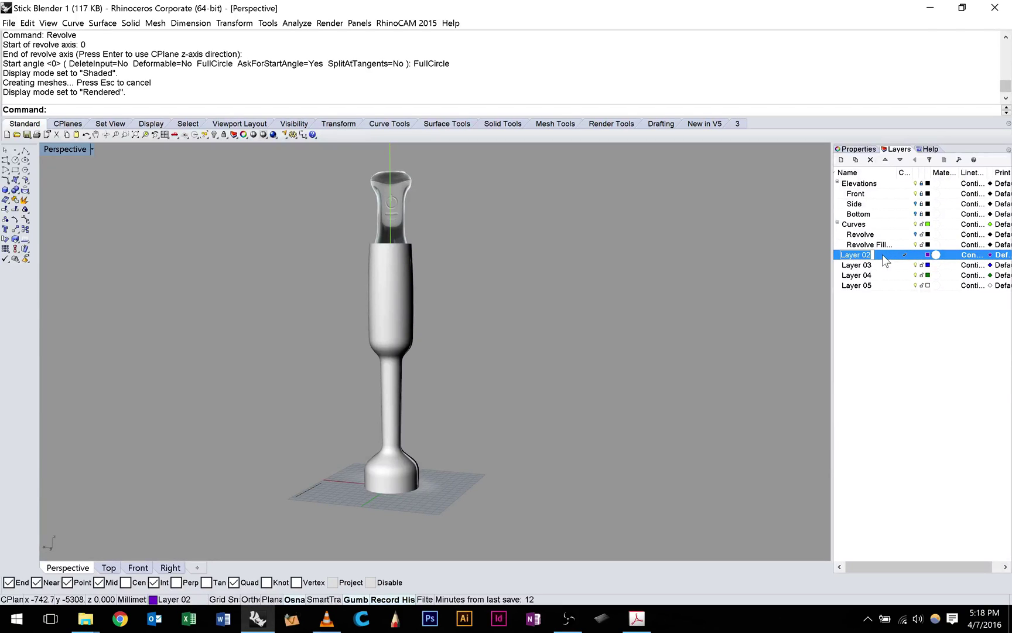
text(Surfaces)
key(Return)
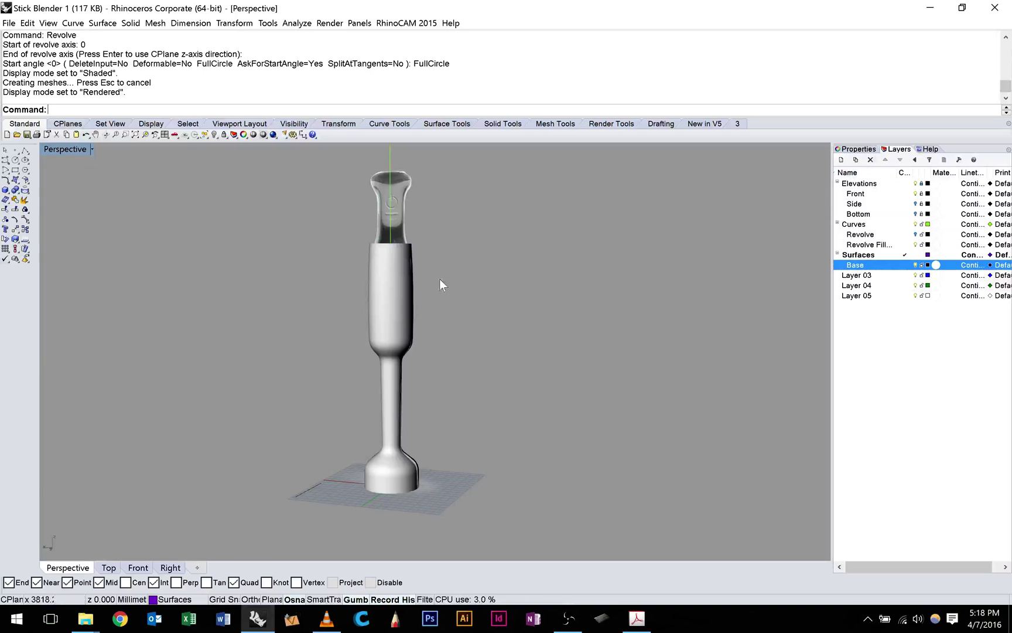
click(412, 286)
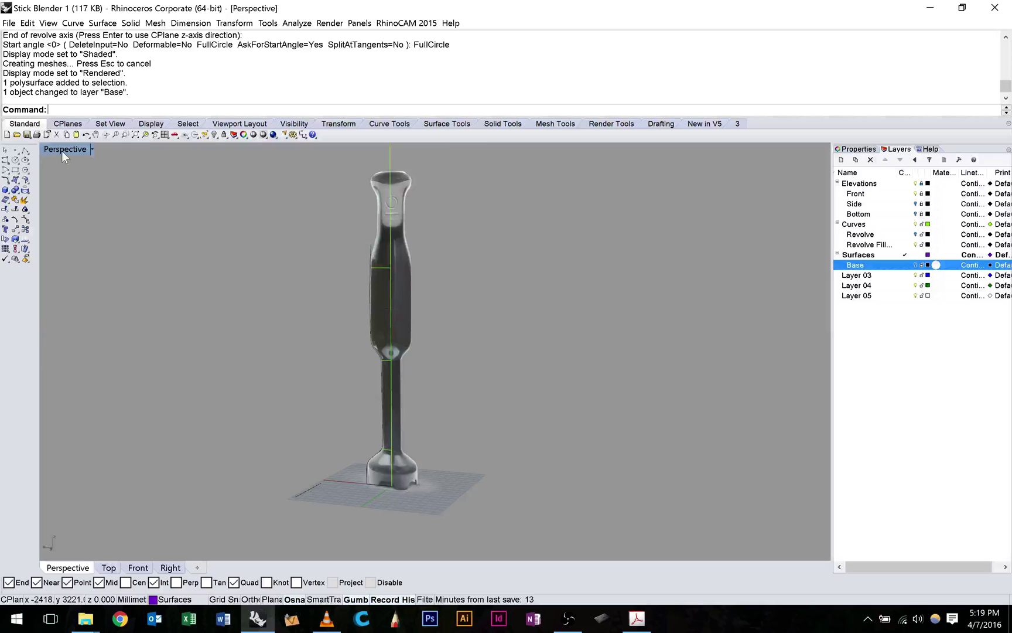
- Maximize the Front view, hide the Revolve Fillets layer and show the Revolve layer
double_click(61, 150)
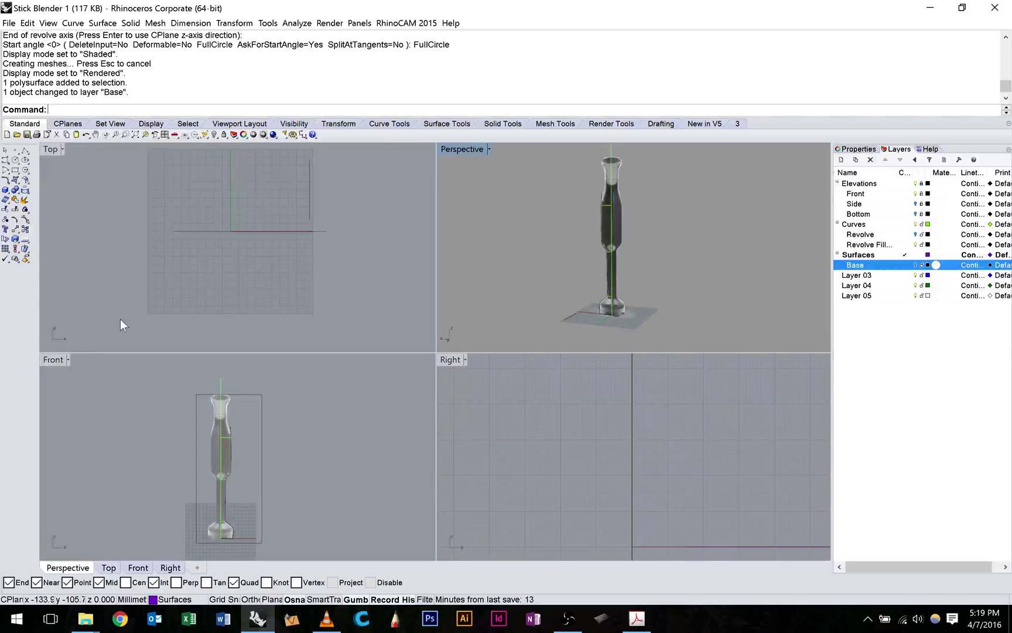
click(58, 361)
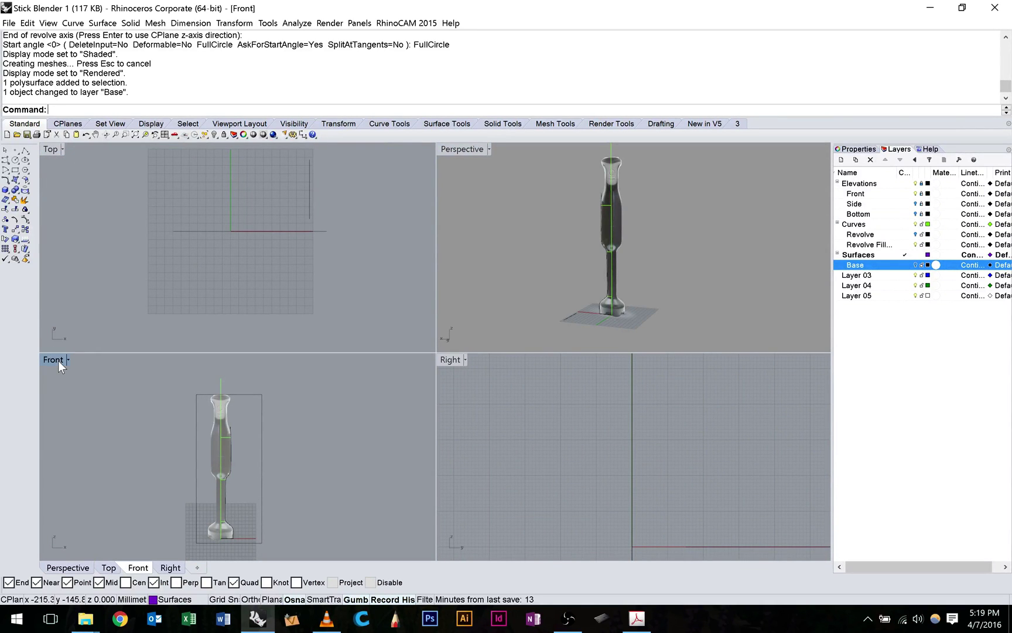
double_click(58, 361)
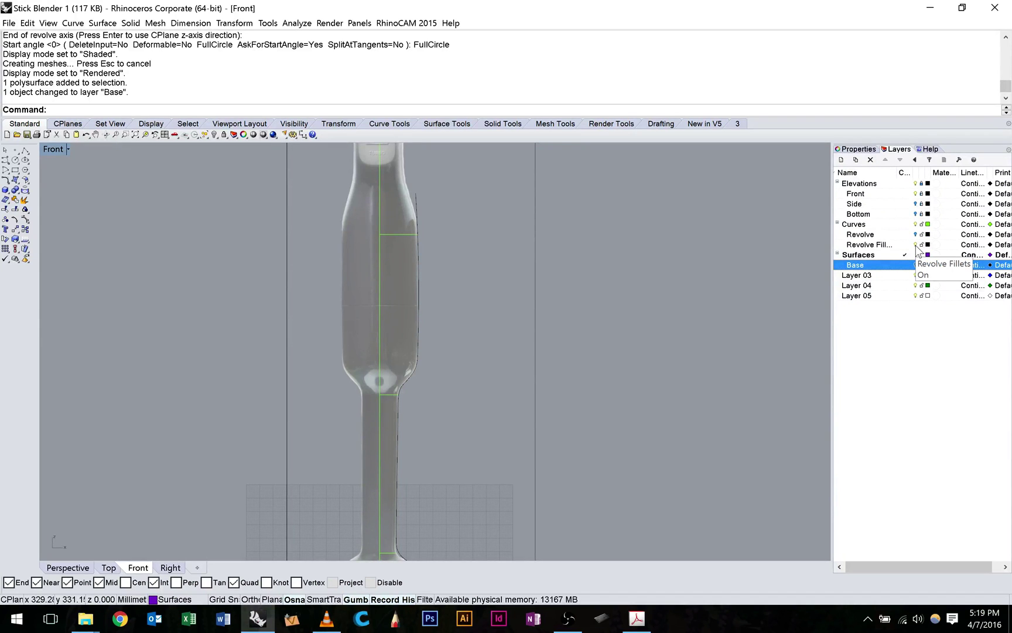
click(916, 244)
click(916, 234)
right_drag(579, 323, 574, 272)
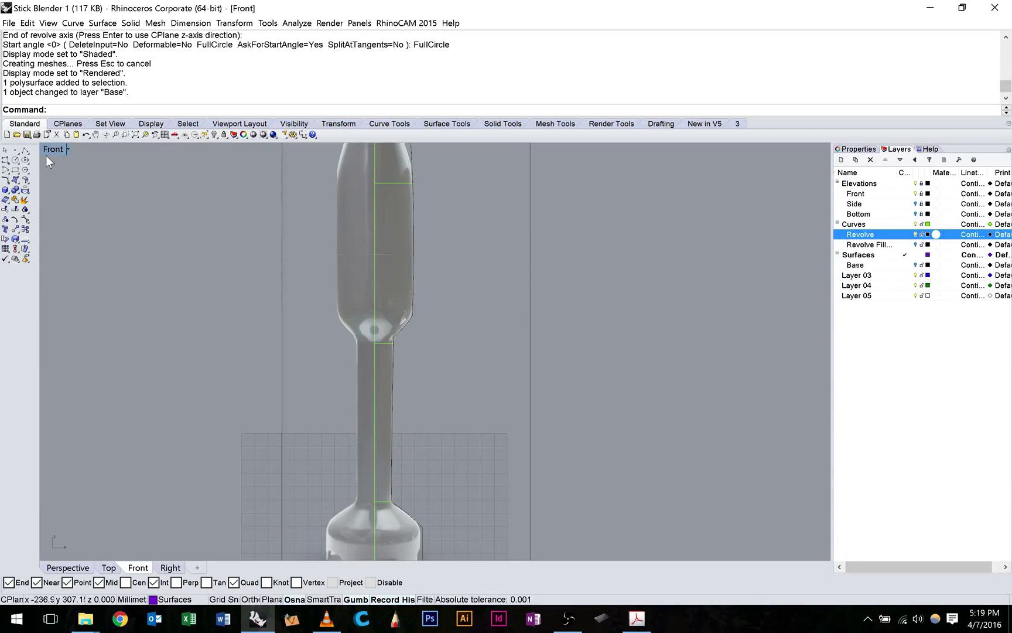
- Revolve the sharp-cornered profile a full circle around the vertical centre axis and maximize the Perspective view
click(475, 383)
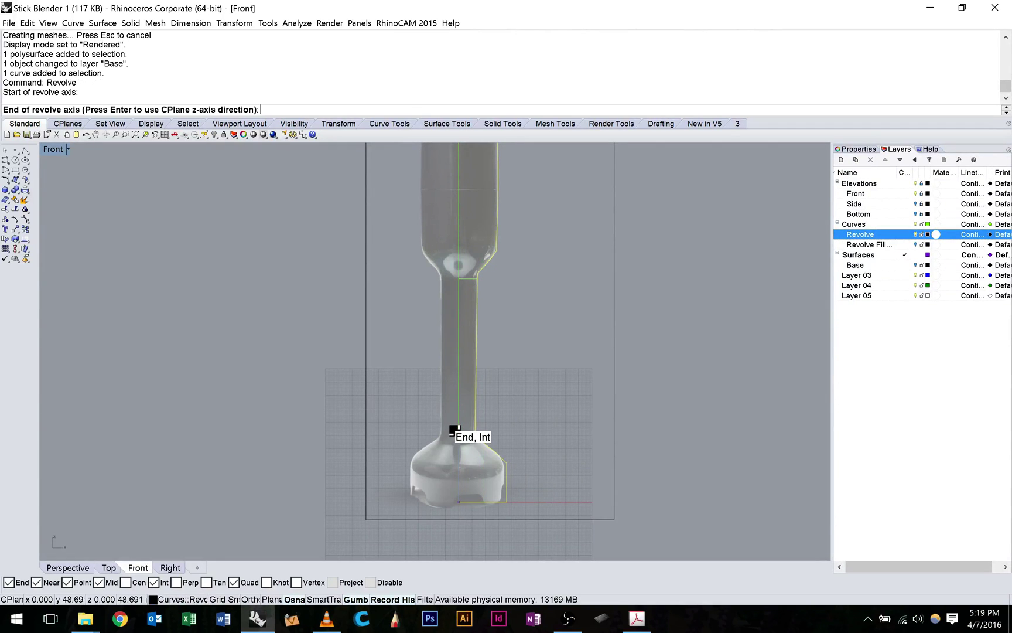
click(459, 437)
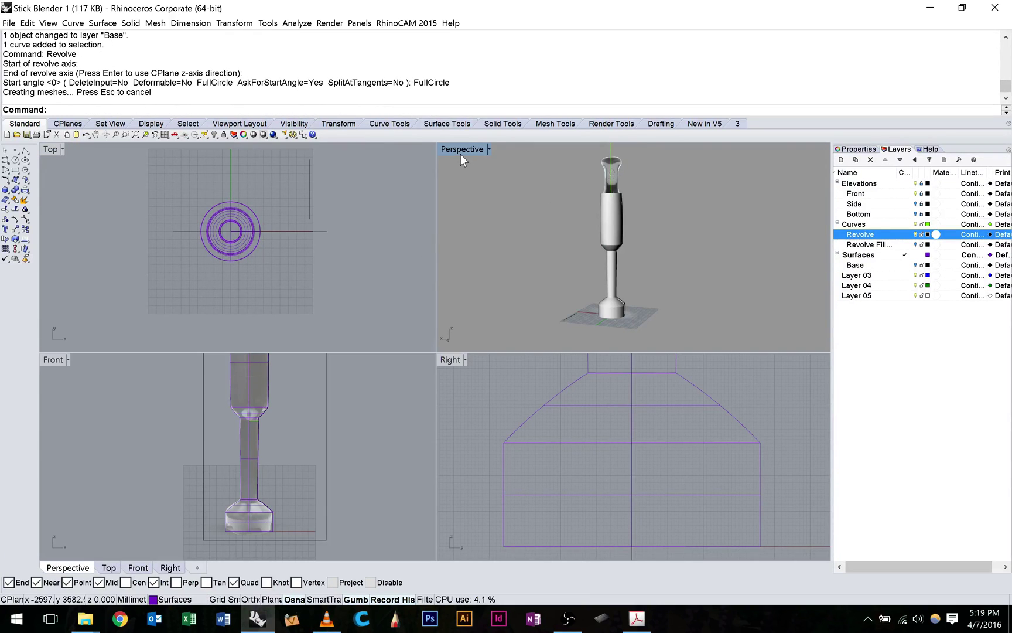
double_click(460, 149)
- Blend the edge between the handle and its lower taper with Blend Edge, enlarging the radius by its handle
scroll(446, 430, up, 10)
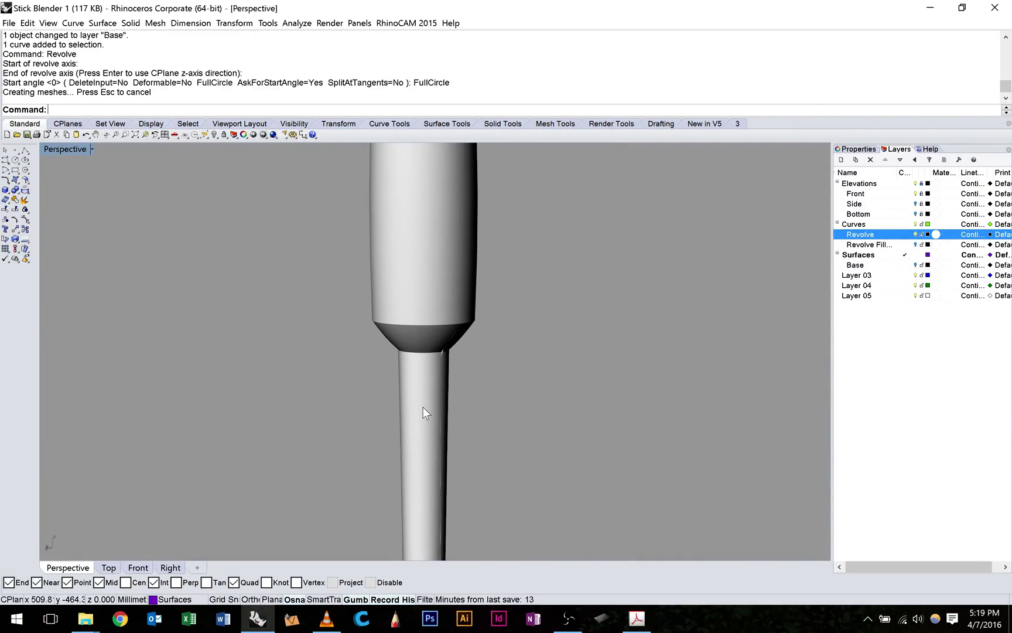
scroll(423, 407, down, 3)
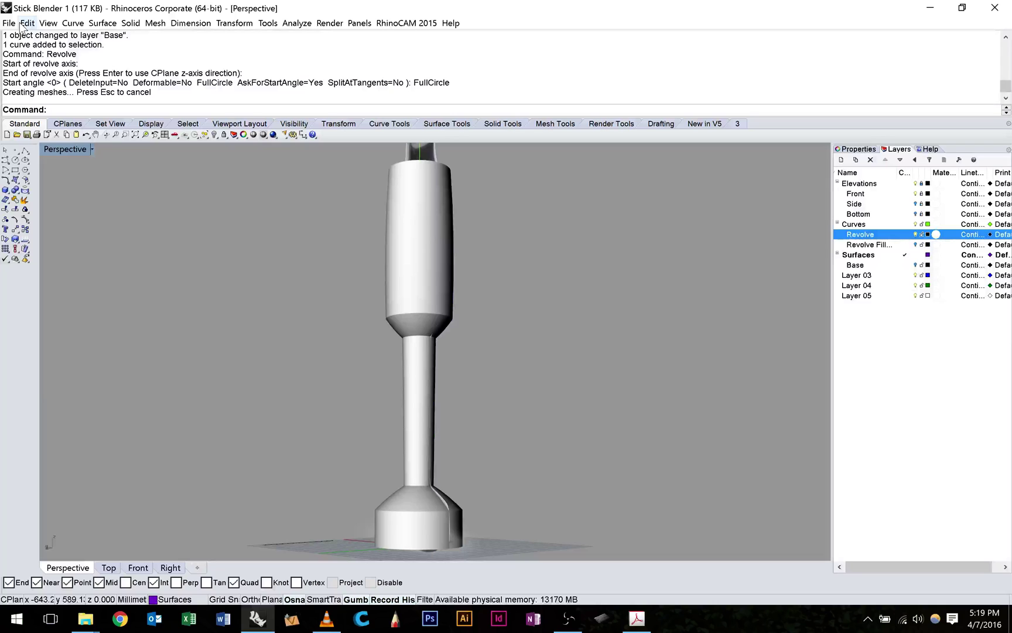
click(130, 23)
mouse_move(217, 314)
click(294, 331)
scroll(416, 321, up, 3)
click(415, 309)
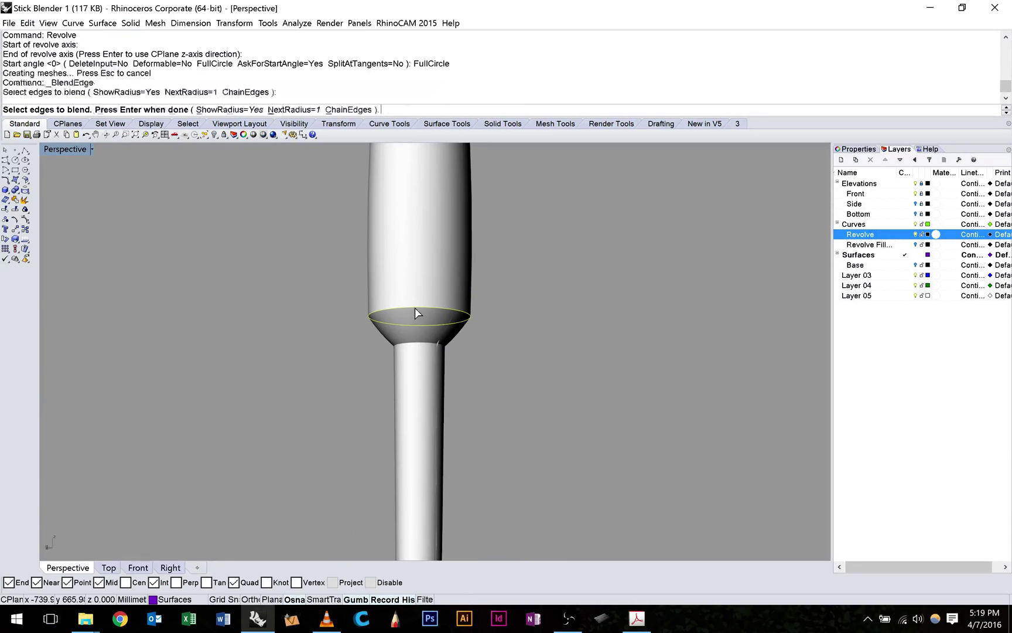
right_click(322, 313)
right_drag(322, 314, 402, 335)
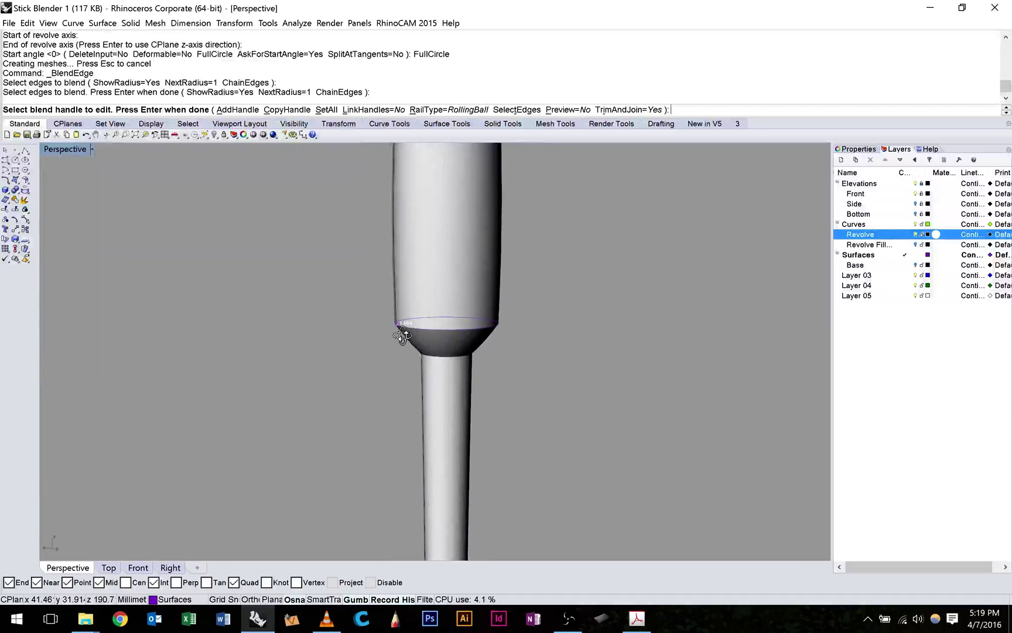
scroll(403, 339, up, 5)
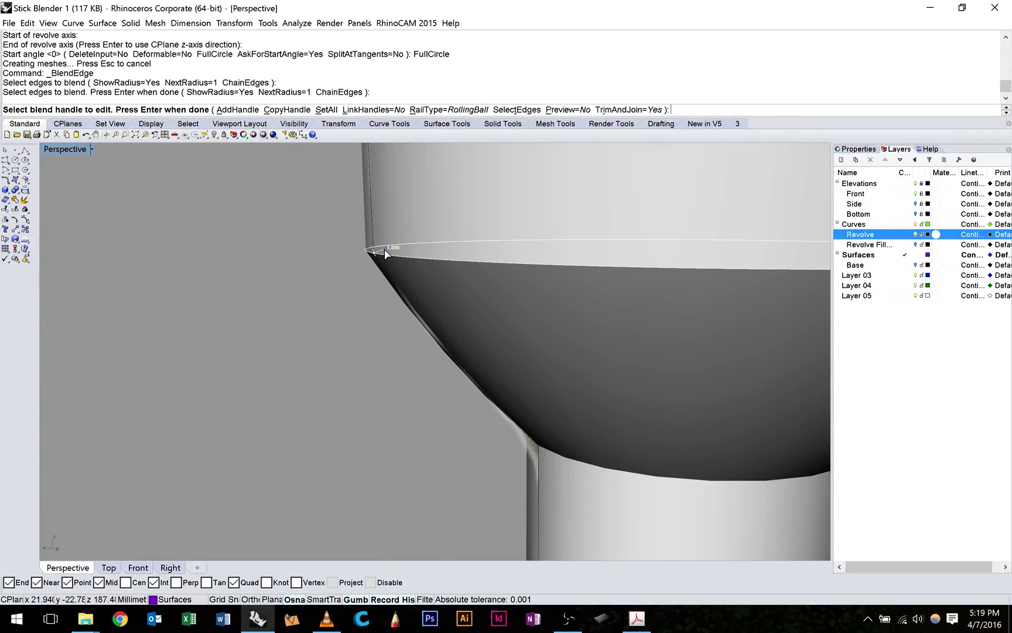
drag(384, 249, 485, 207)
click(507, 206)
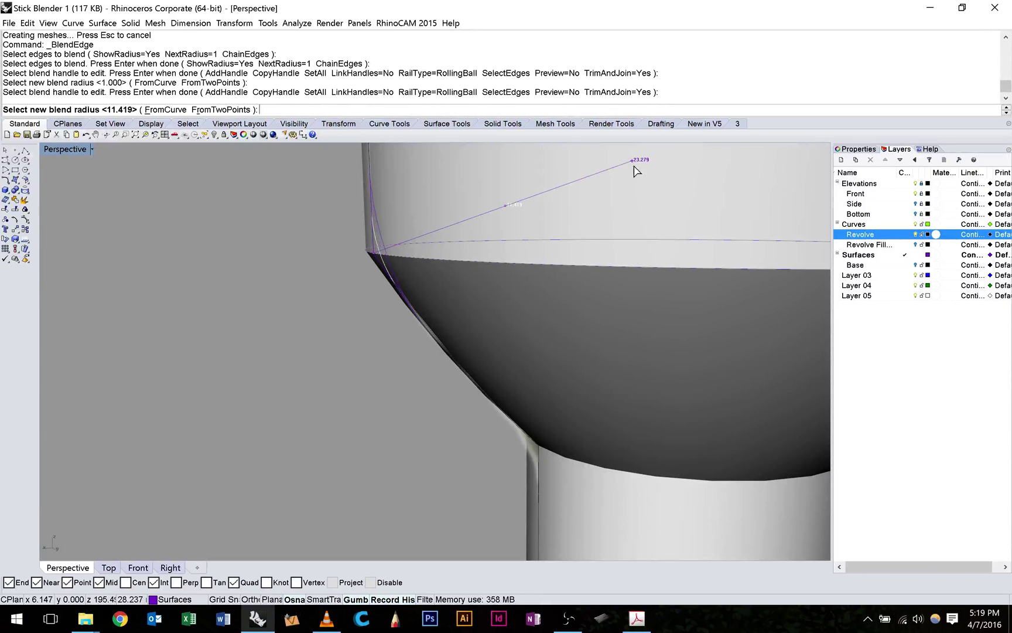
click(597, 184)
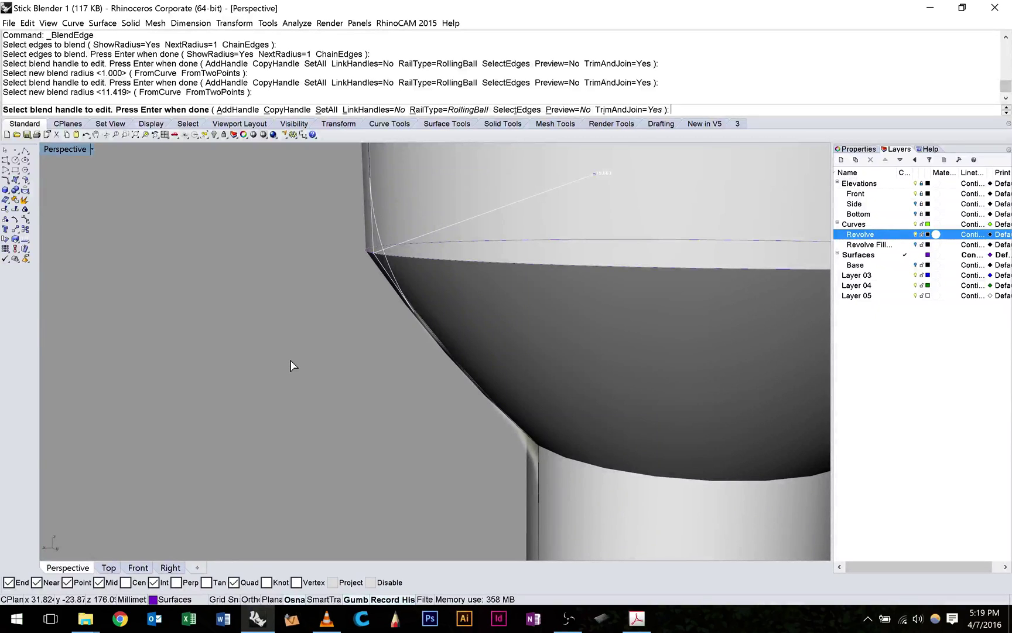
key(Return)
click(508, 339)
scroll(459, 340, down, 5)
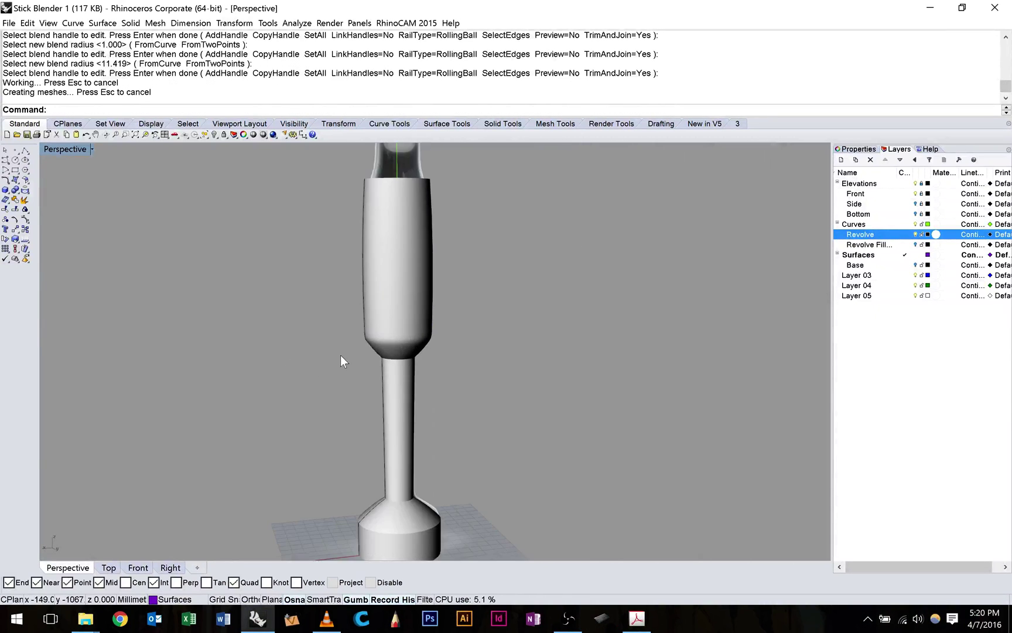
- Blend the edge where the handle's lower taper meets the shaft, using an enlarged blend radius
scroll(384, 343, up, 5)
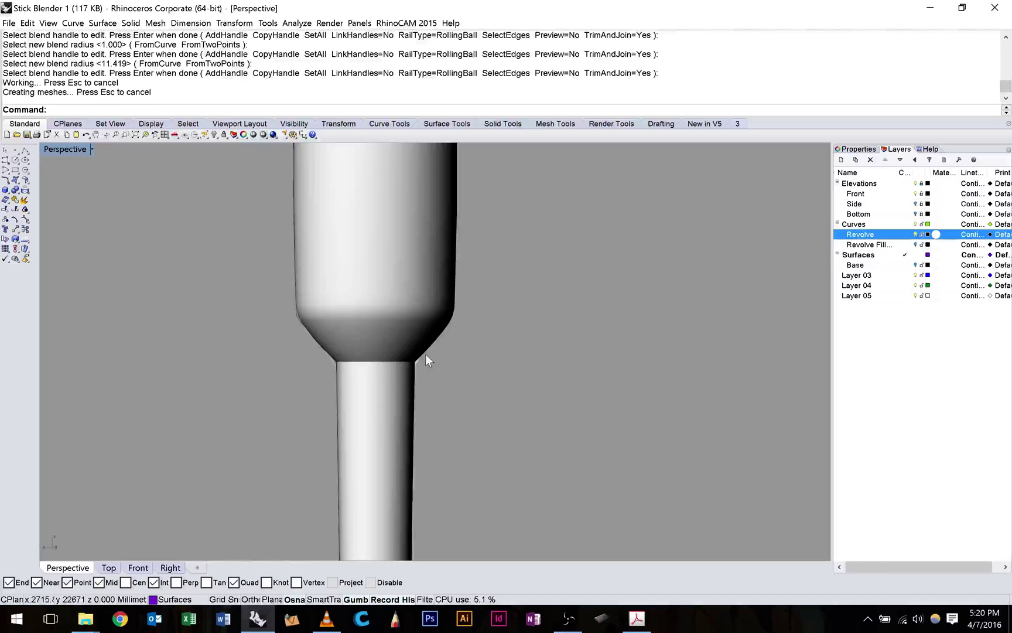
key(Return)
click(412, 361)
key(Return)
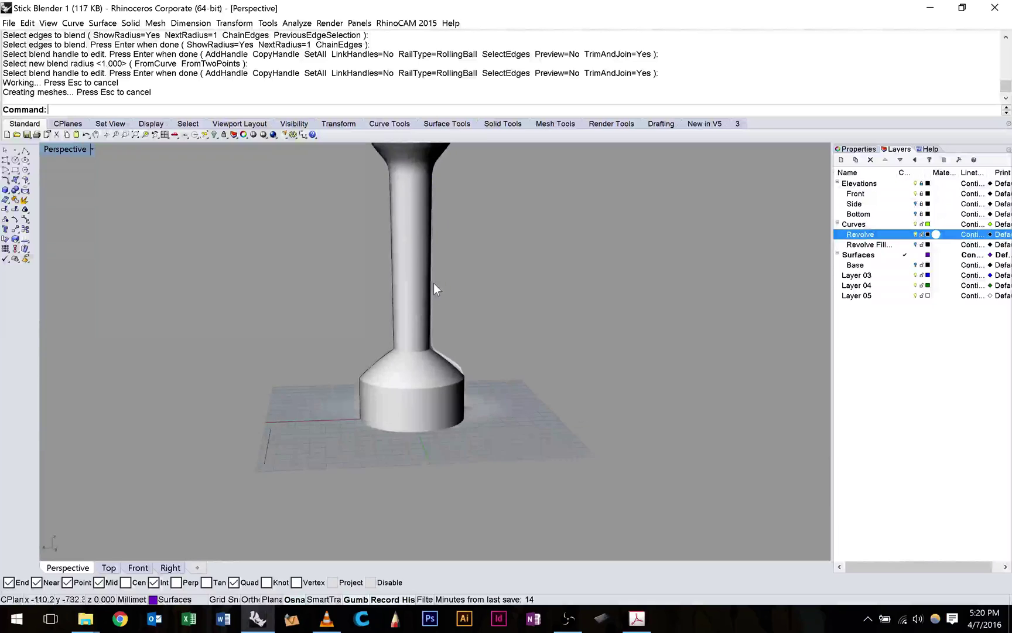
- Blend the edge where the shaft meets the sloped top of the blender base, enlarging the blend radius
scroll(410, 328, up, 3)
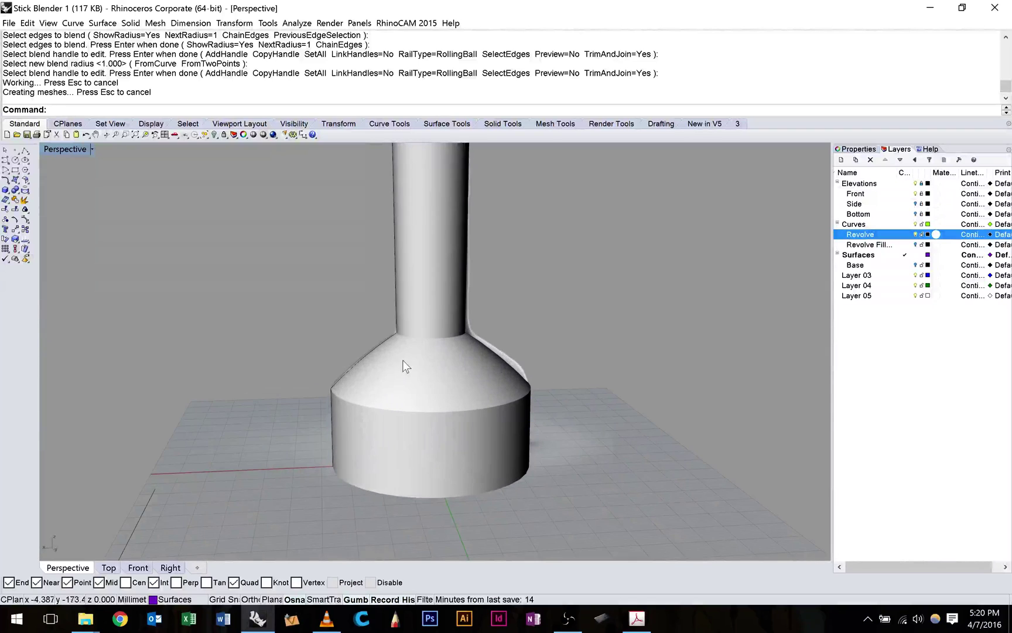
right_click(329, 287)
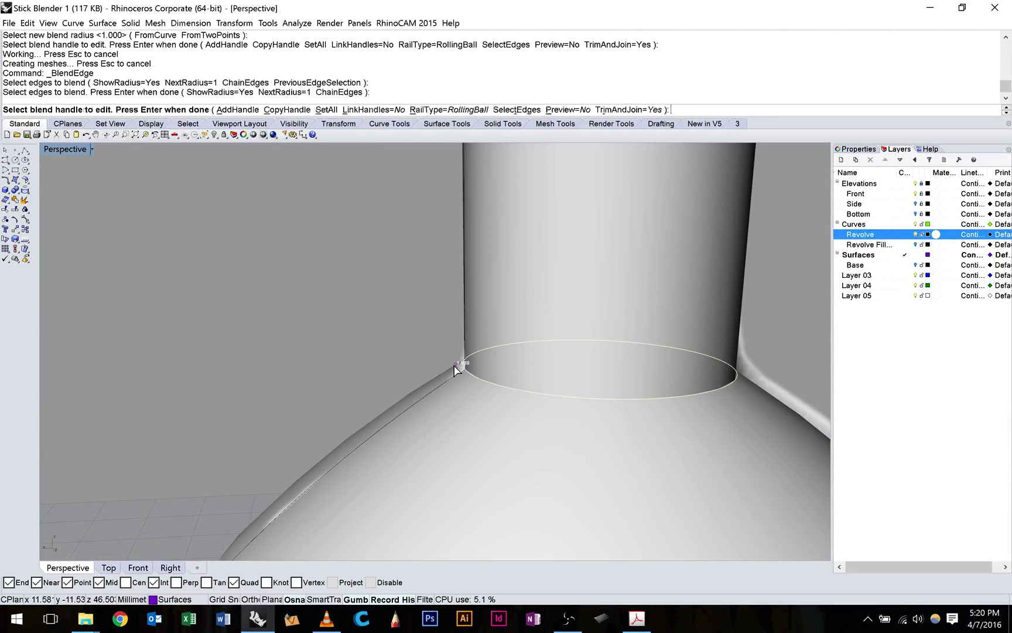
click(460, 366)
click(322, 338)
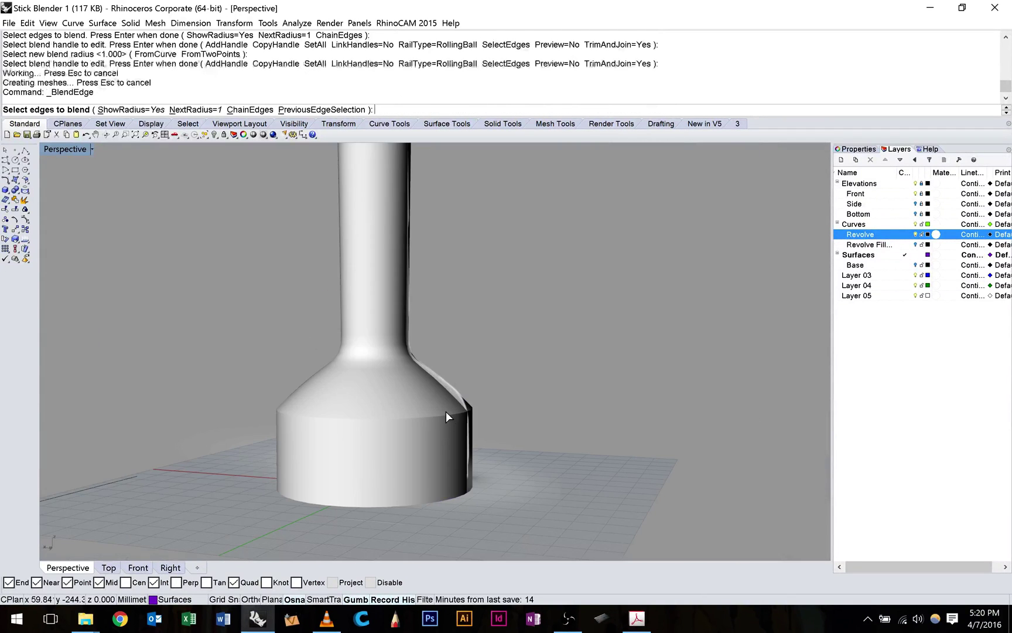
click(446, 412)
key(Return)
click(290, 405)
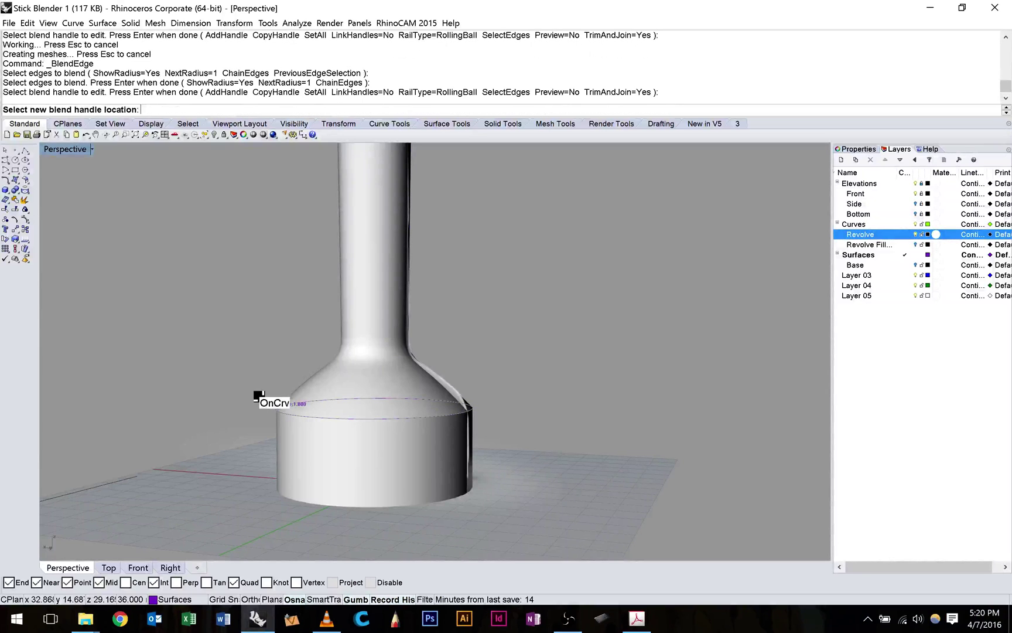
click(299, 416)
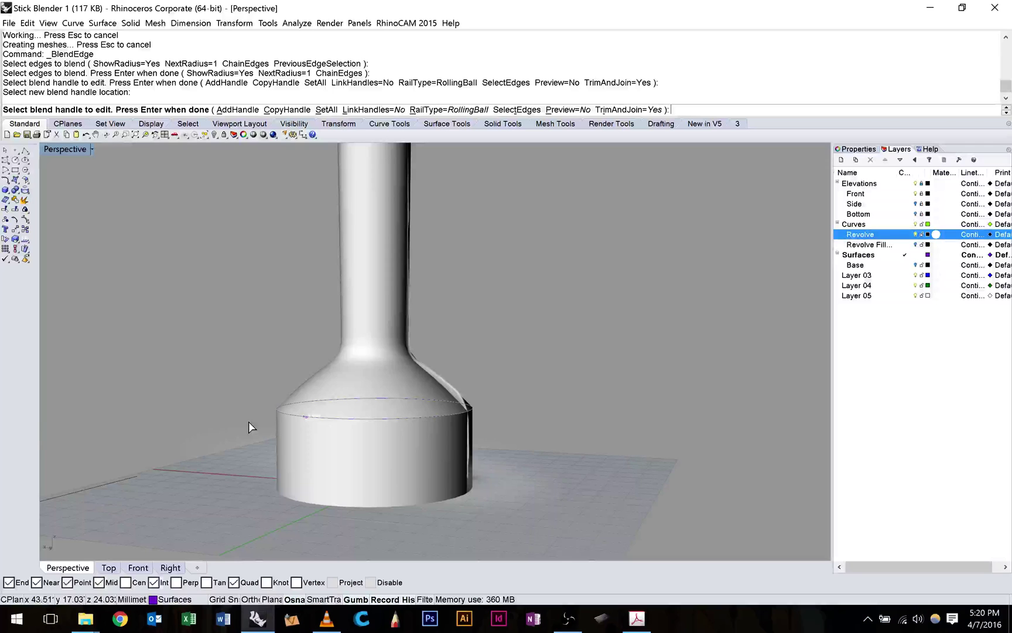
key(ctrl+z)
- Blend the outer shoulder edge between the base's sloped top and cylindrical wall with an enlarged radius
scroll(463, 398, up, 8)
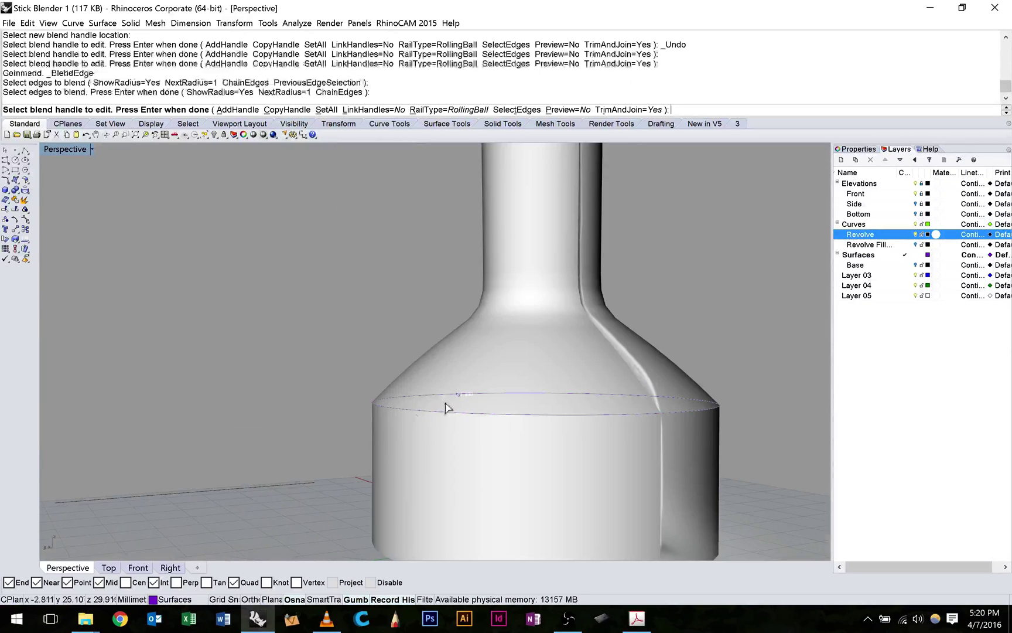
click(470, 386)
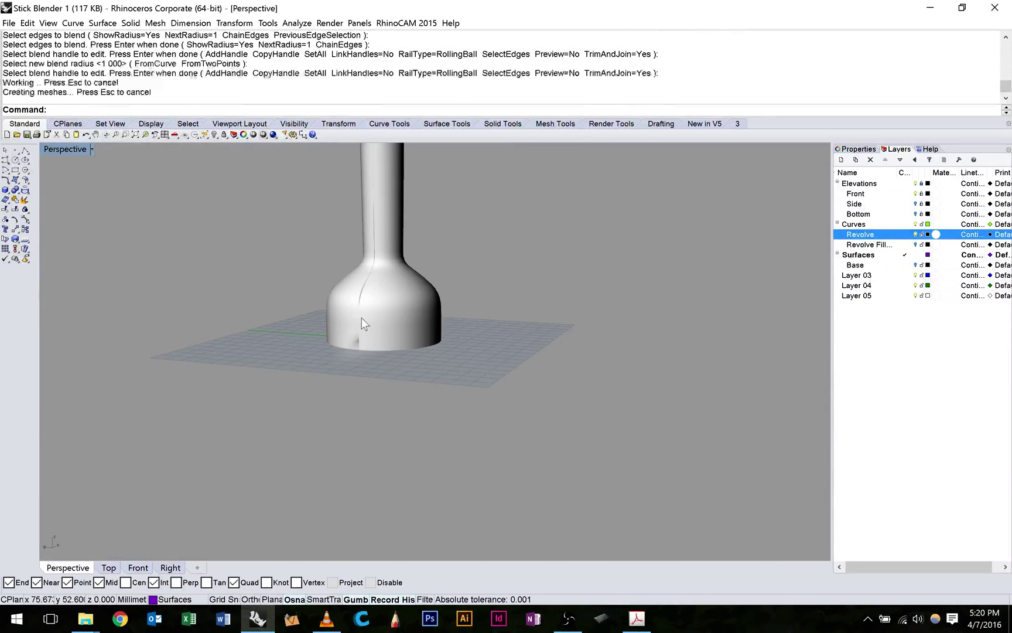
shift+right_drag(362, 317, 403, 443)
scroll(393, 346, down, 7)
right_drag(448, 325, 493, 274)
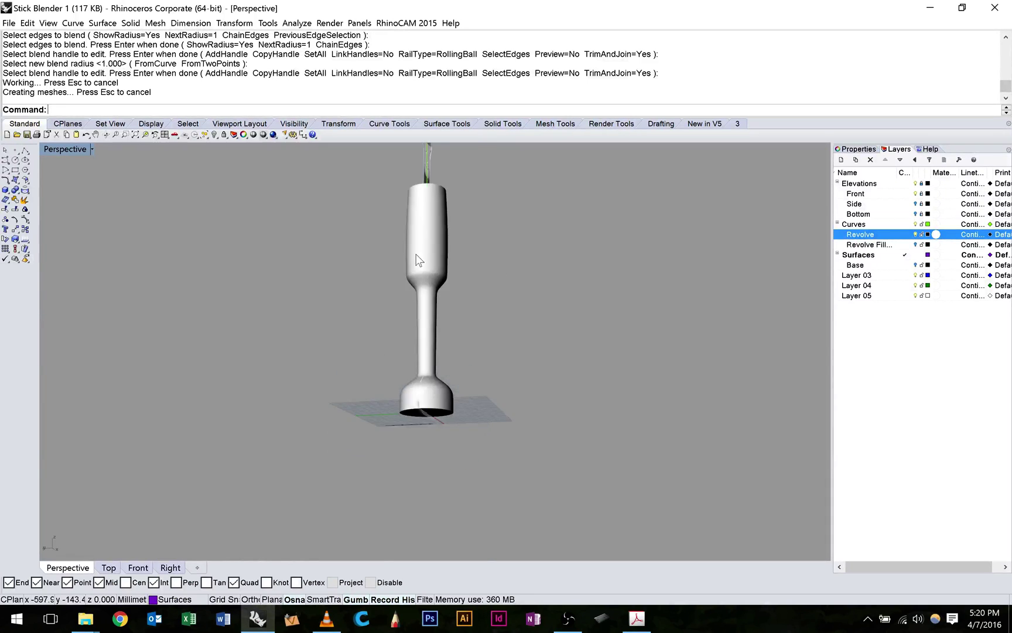
scroll(425, 261, up, 14)
right_drag(453, 271, 476, 290)
scroll(527, 293, down, 12)
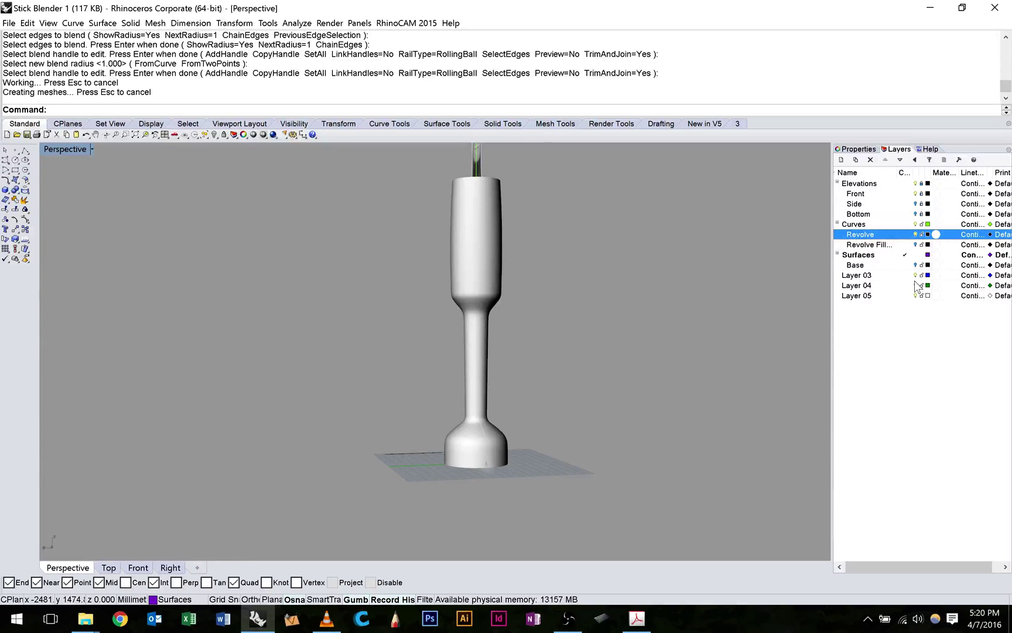
- Add a sublayer named Base 2 under Surfaces and delete the edge-blended body
text(Base)
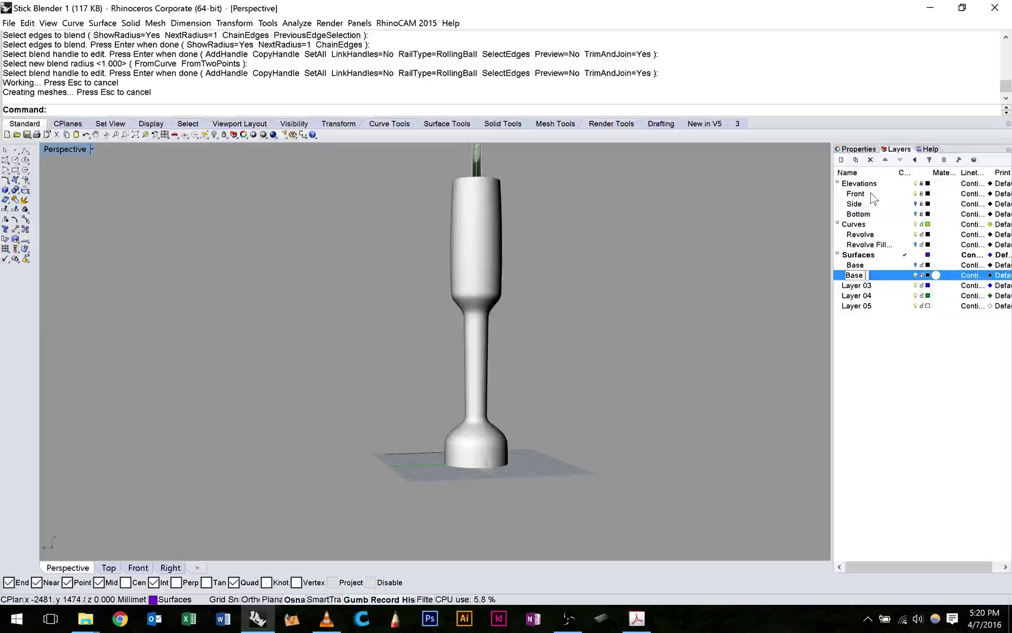
text(2)
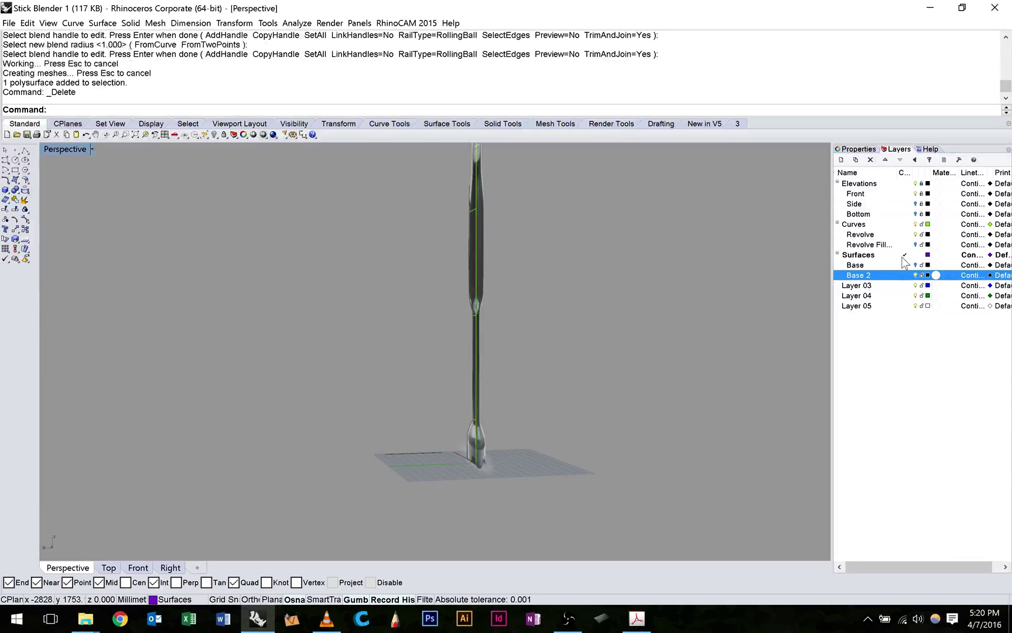
- Show the Base layer and remove the Base 2 sublayer
click(915, 264)
click(875, 285)
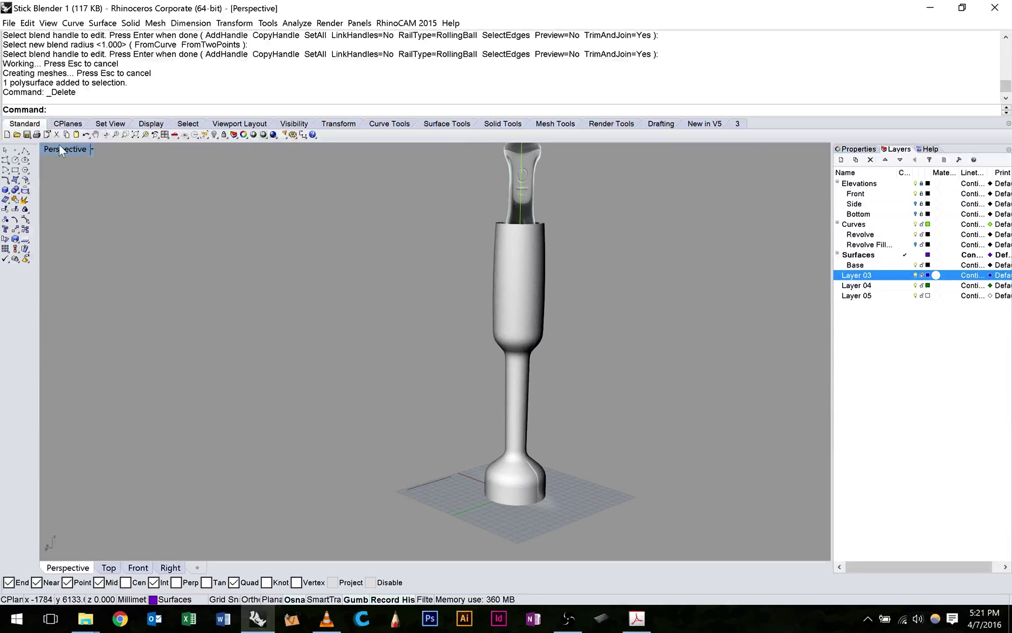
- In the maximized Front view, make the Revolve Fillets layer current and hide the Revolve and Surfaces layers
double_click(60, 145)
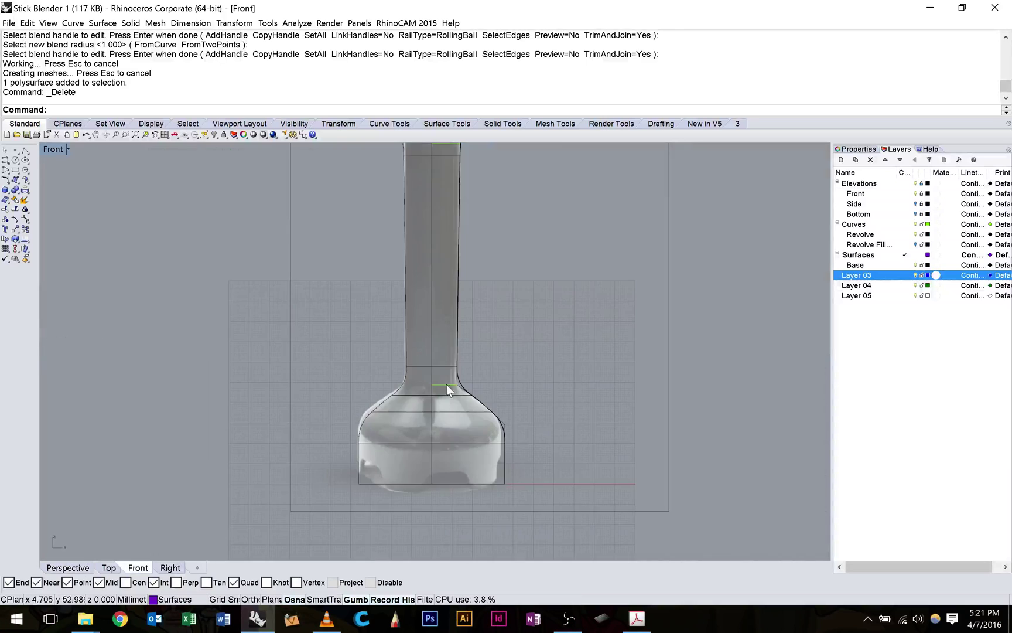
scroll(461, 445, up, 6)
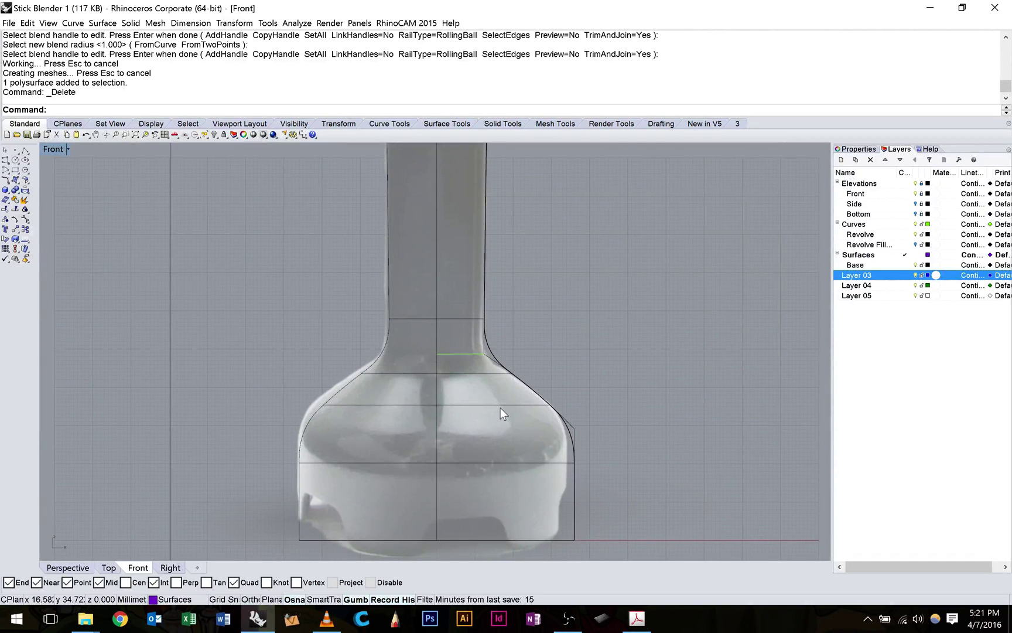
click(905, 244)
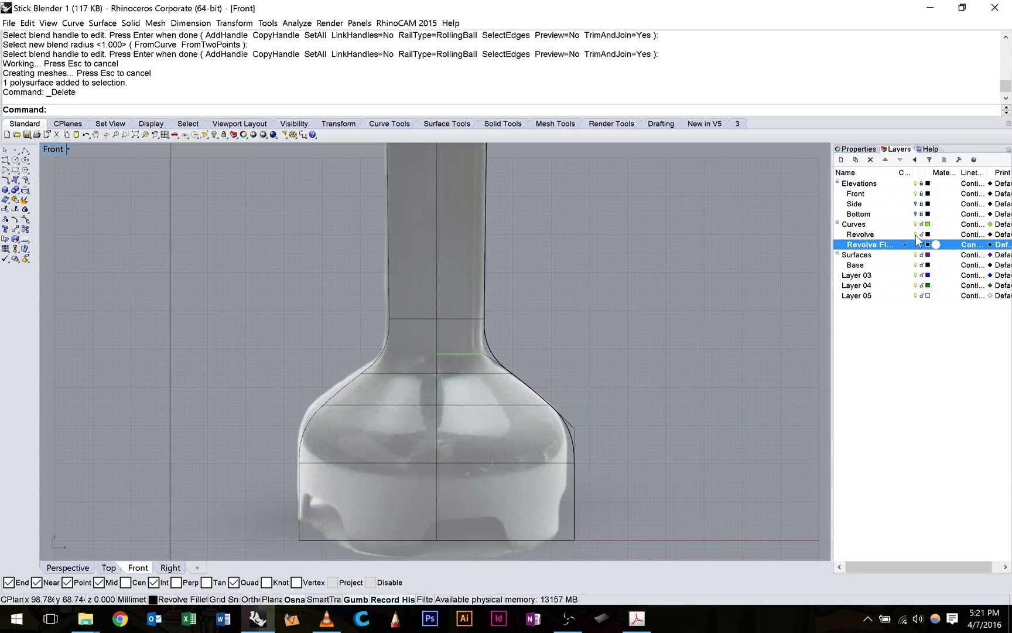
click(916, 235)
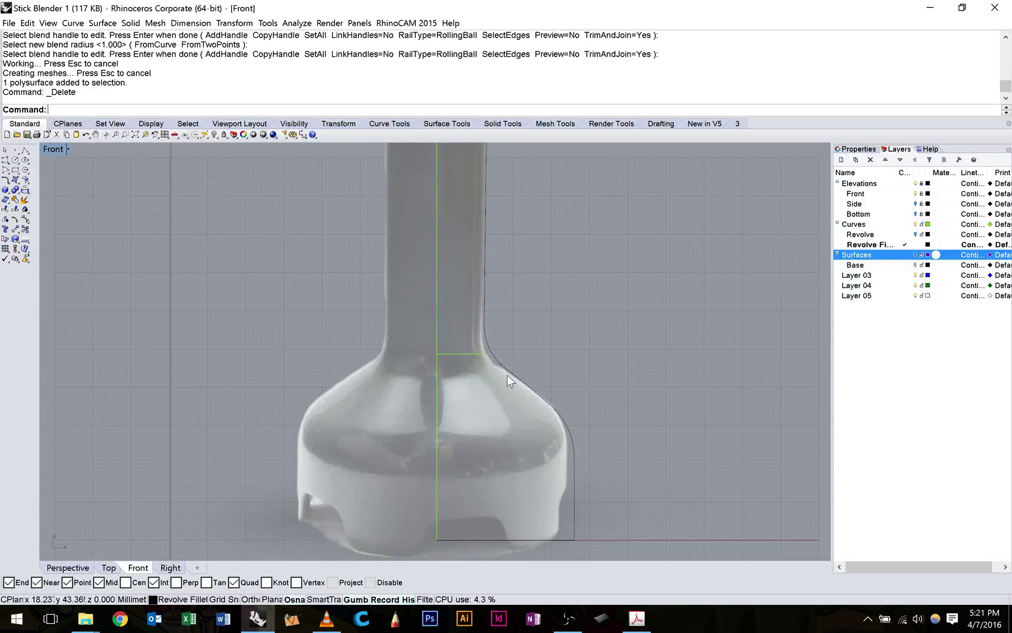
- Explode the smoothed profile curve and select its separate segments around the blender base
click(507, 375)
right_drag(506, 375, 437, 294)
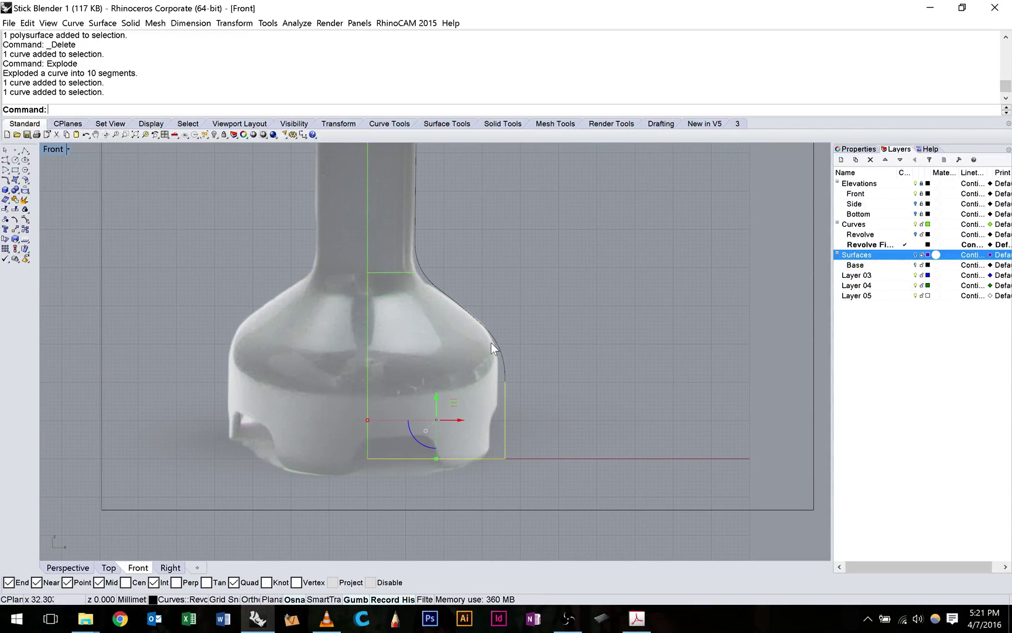
shift+click(494, 344)
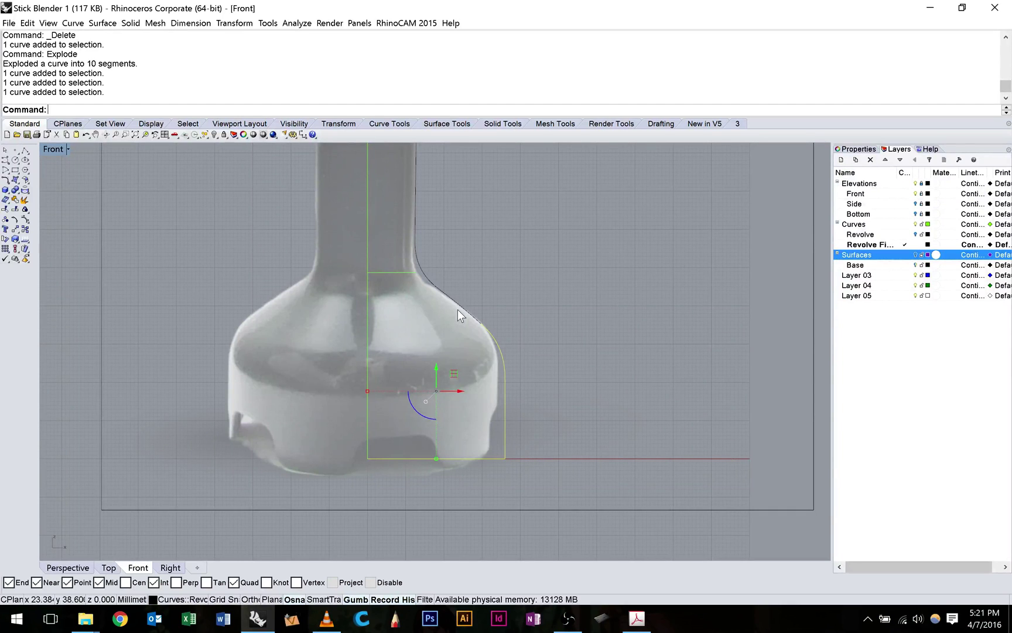
click(73, 23)
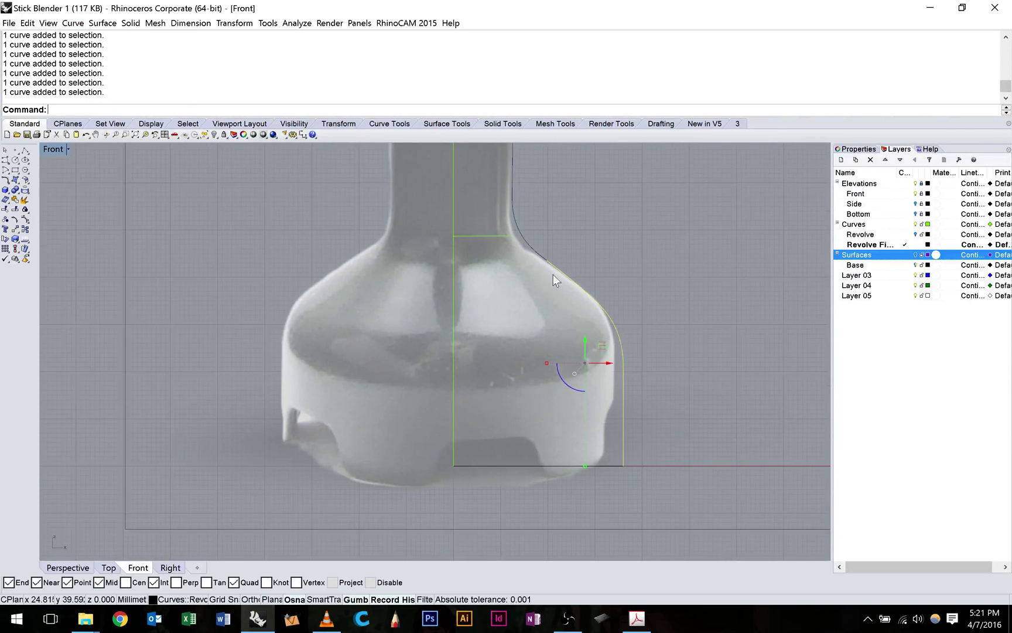
click(75, 23)
mouse_move(70, 314)
click(233, 314)
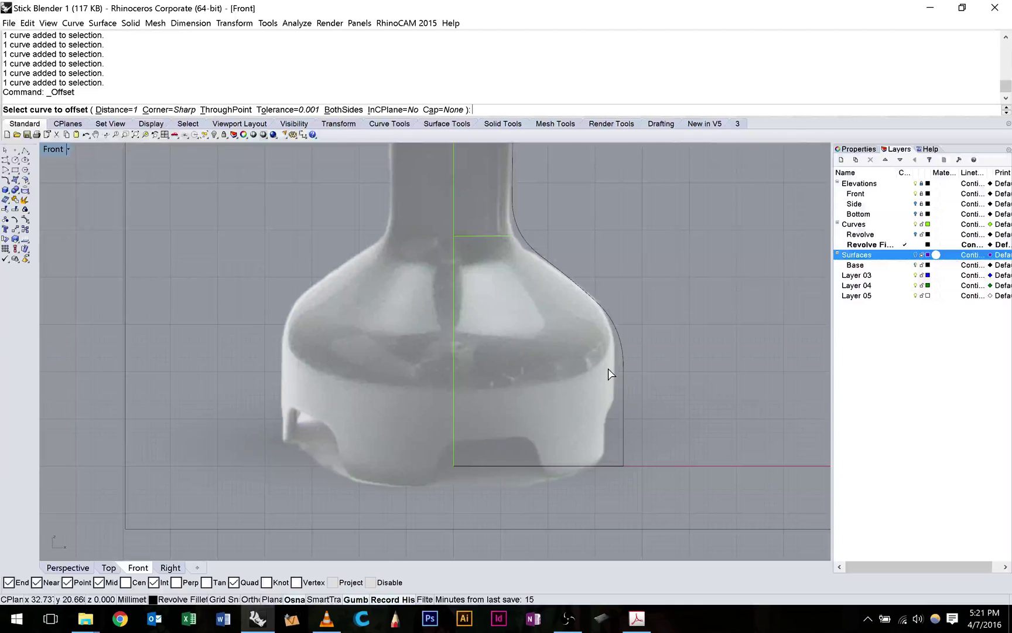
click(621, 361)
click(562, 304)
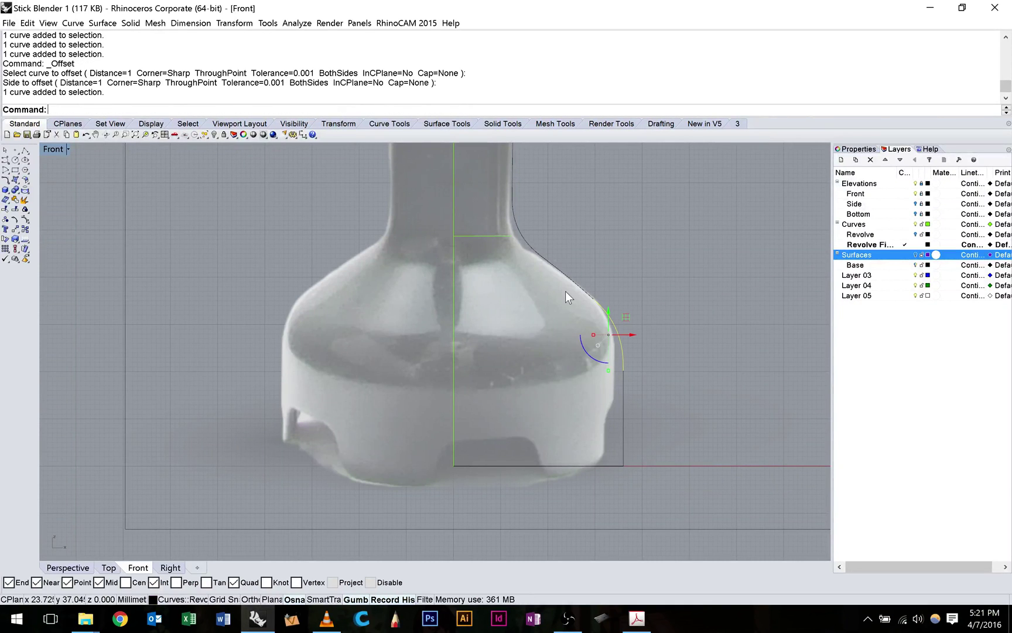
- Offset the joined outer base profile 2 mm inward as one open curve
click(73, 23)
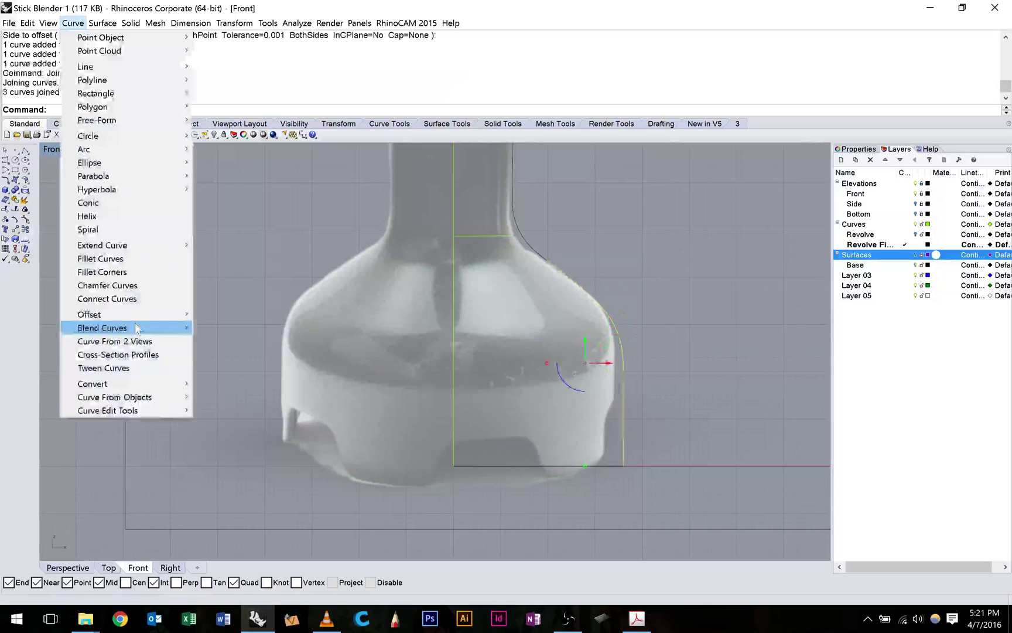
mouse_move(147, 313)
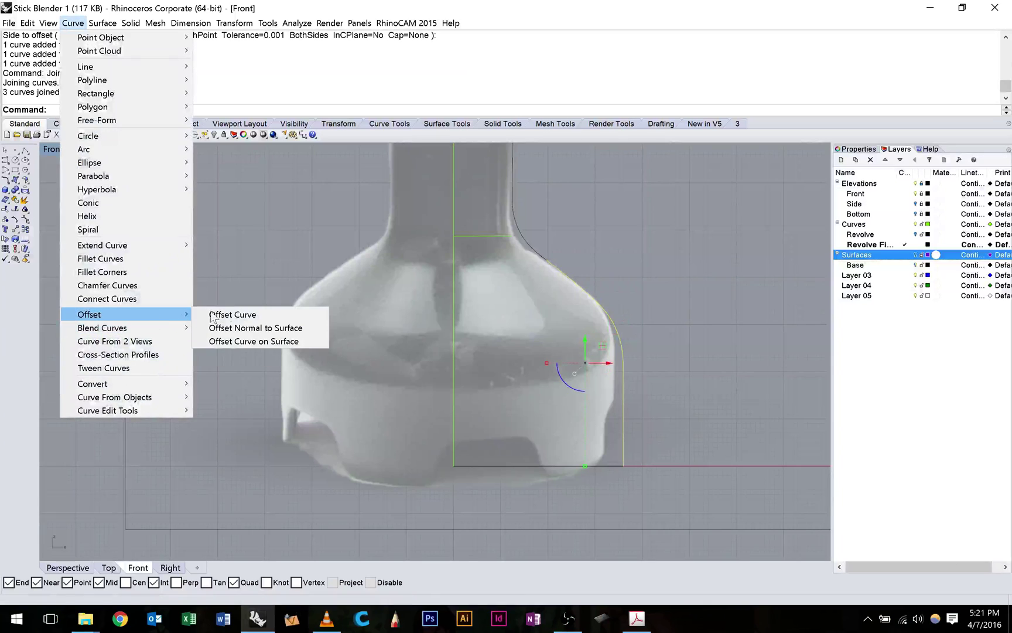
click(254, 320)
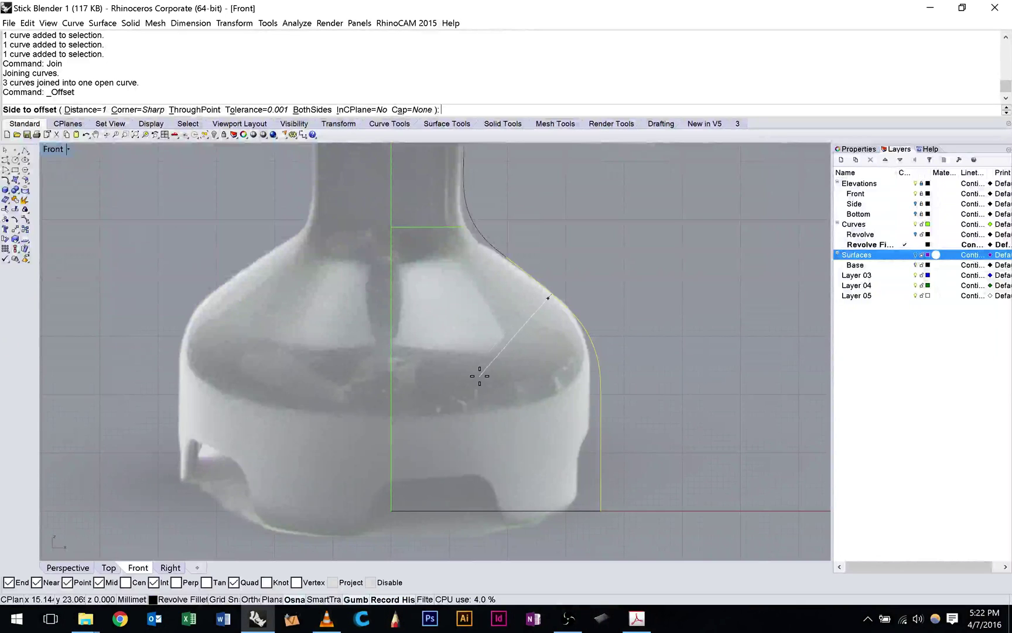
text(2)
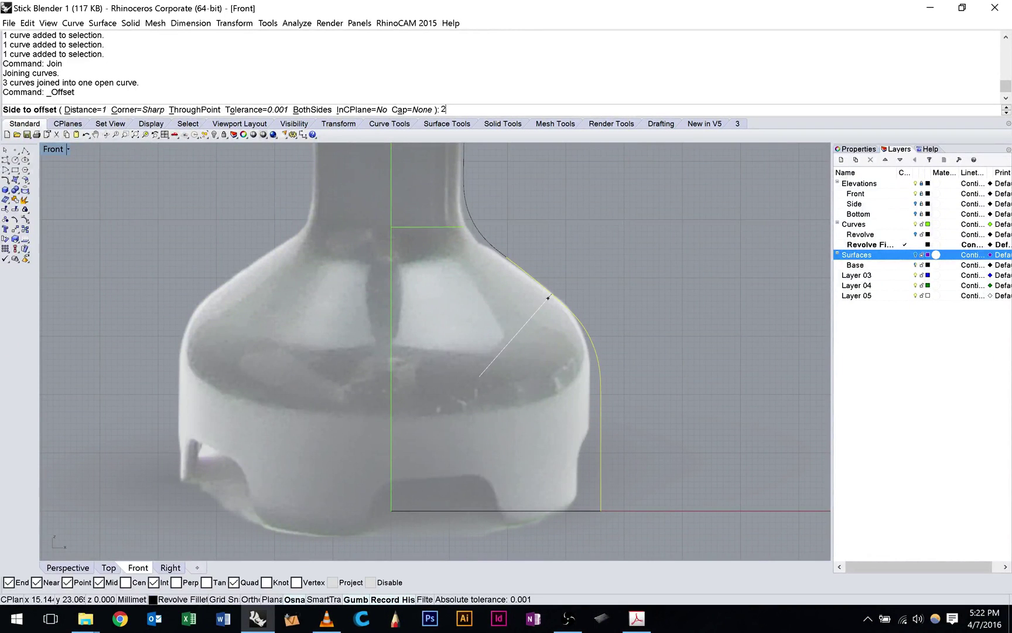
key(Return)
scroll(543, 396, up, 2)
click(543, 396)
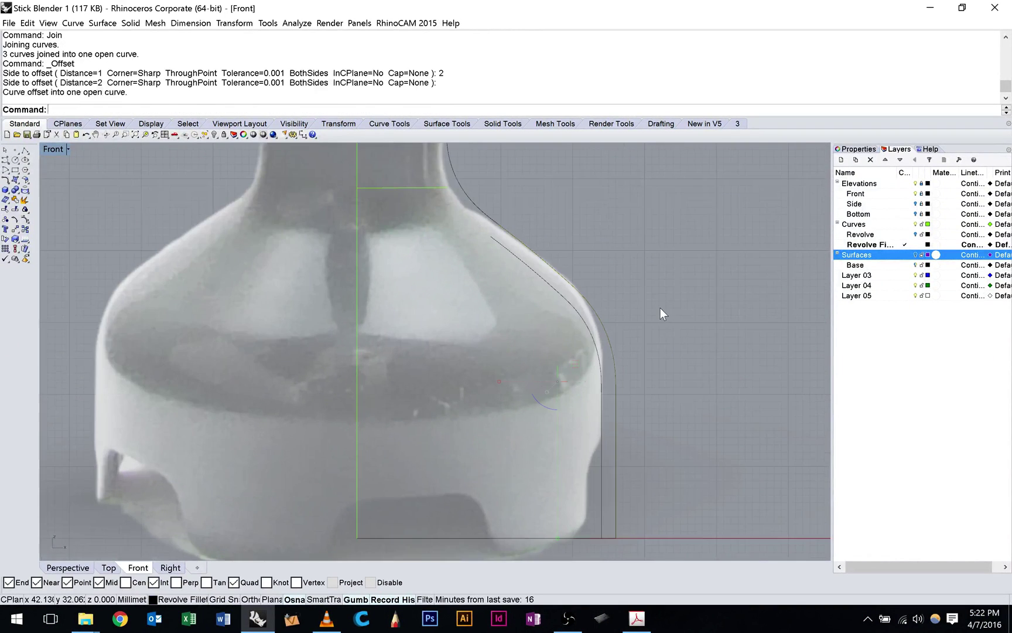
- Draw a horizontal polyline from the upper end of the offset profile to the vertical centre axis
scroll(603, 342, down, 2)
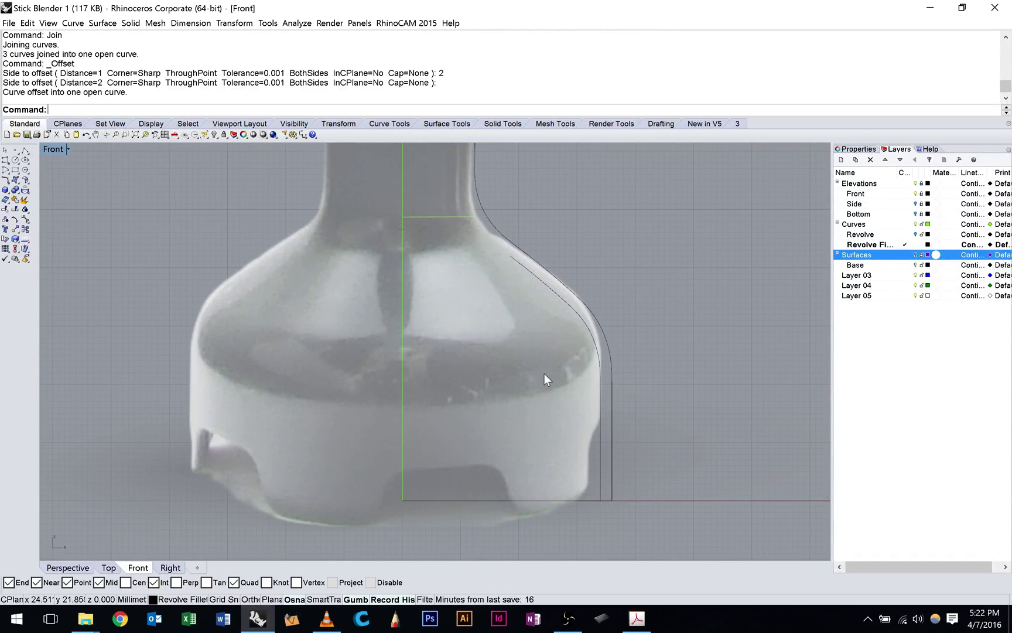
scroll(335, 201, down, 1)
click(25, 150)
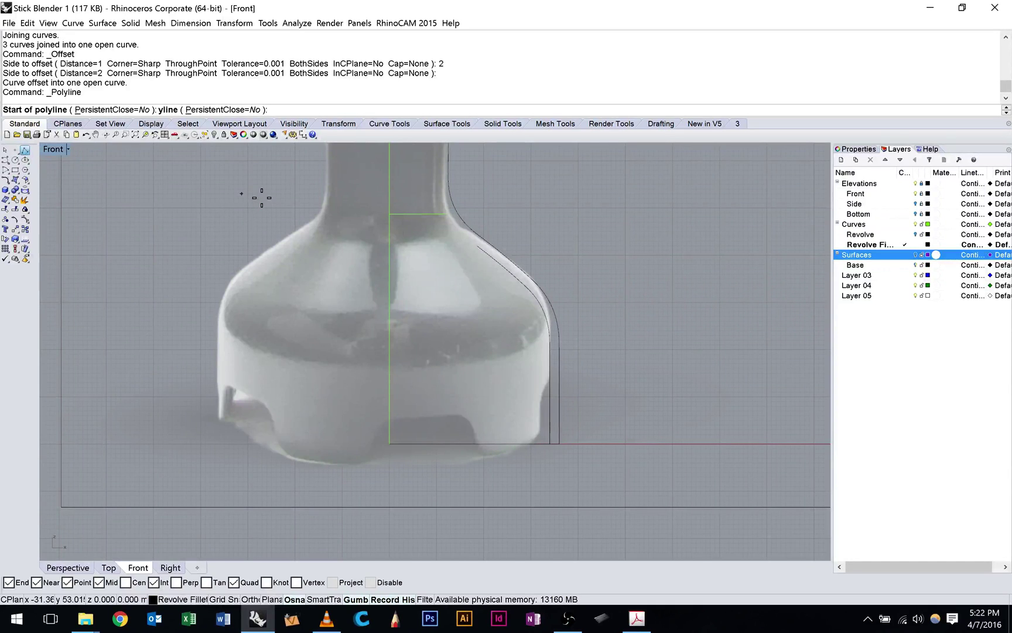
click(478, 246)
shift+click(389, 246)
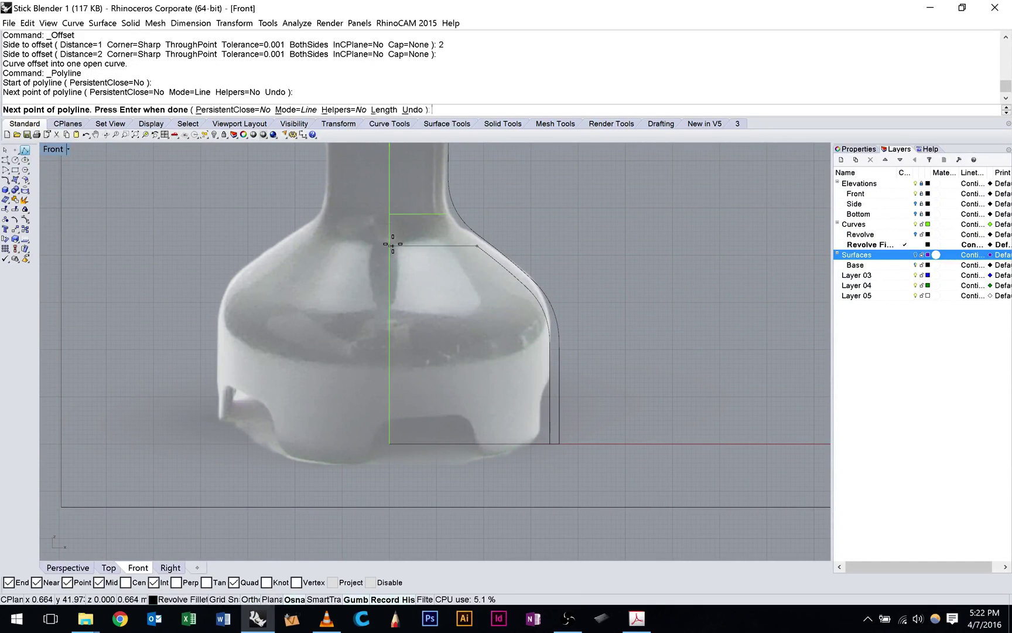
key(Return)
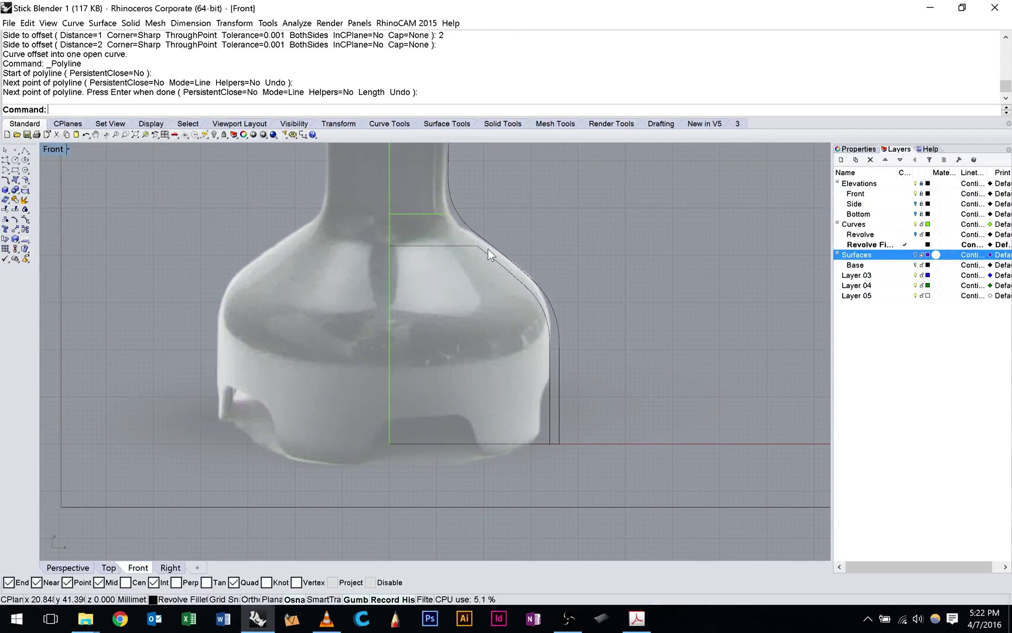
- Turn on the offset profile's control points and move its lower endpoint straight down below the base line
click(488, 249)
scroll(588, 373, up, 3)
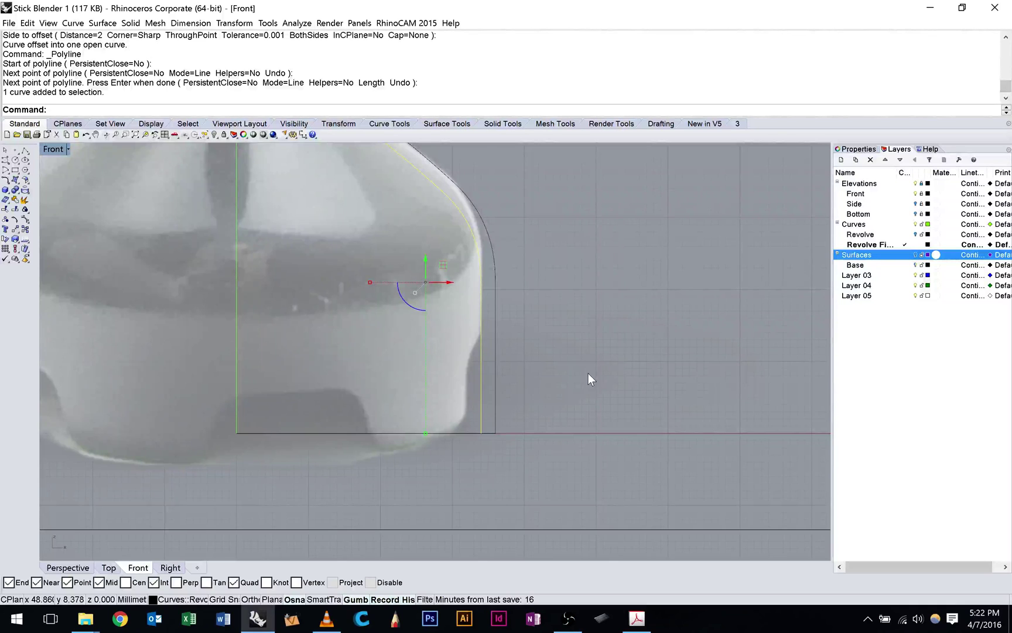
key(F10)
click(481, 433)
drag(484, 412, 484, 459)
click(502, 340)
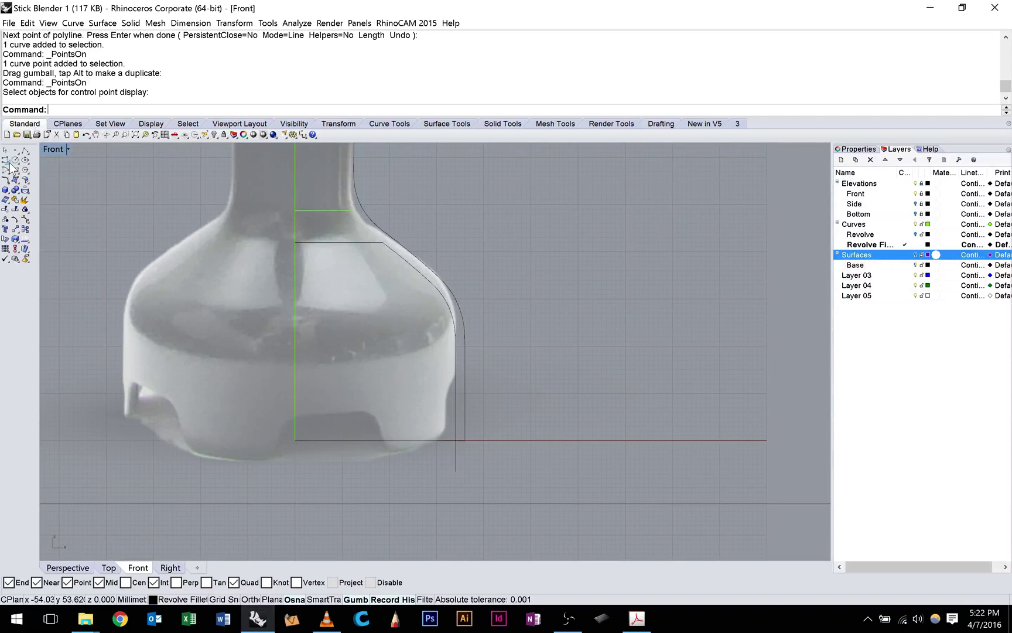
- With Ortho and Grid Snap on, draw a 34 mm horizontal line from the offset profile's lower end to the centre axis
click(10, 168)
click(455, 471)
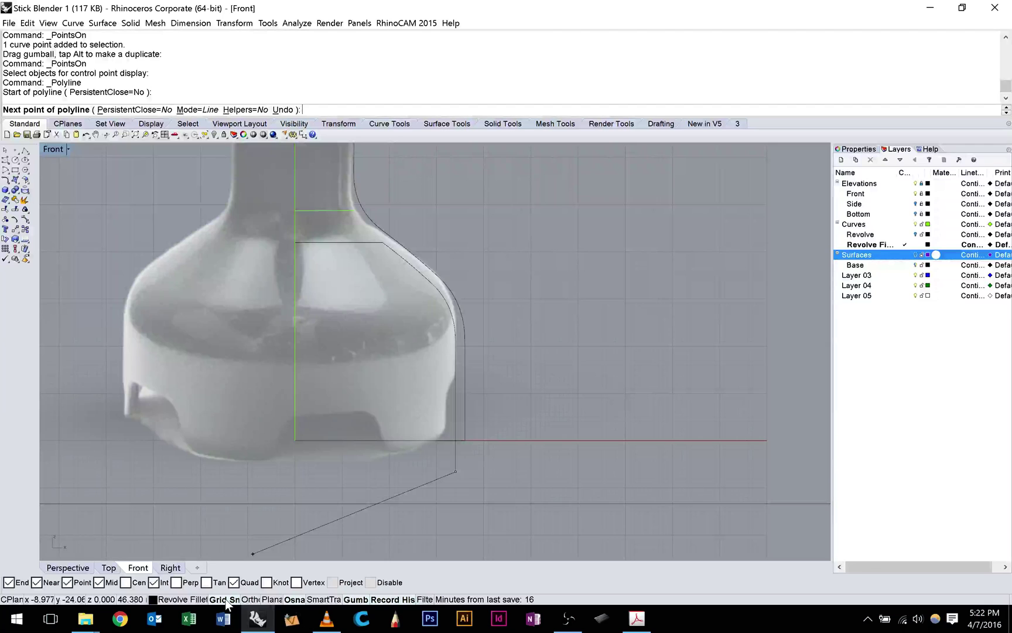
key(Escape)
ctrl+right_drag(327, 312, 359, 407)
ctrl+right_drag(357, 369, 335, 273)
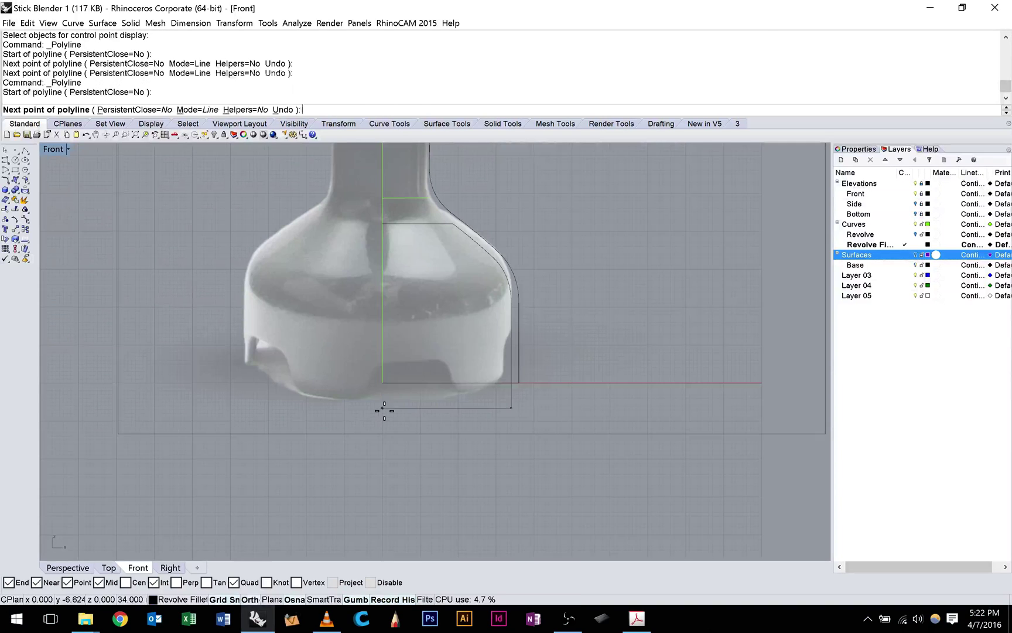
click(382, 409)
right_click(384, 410)
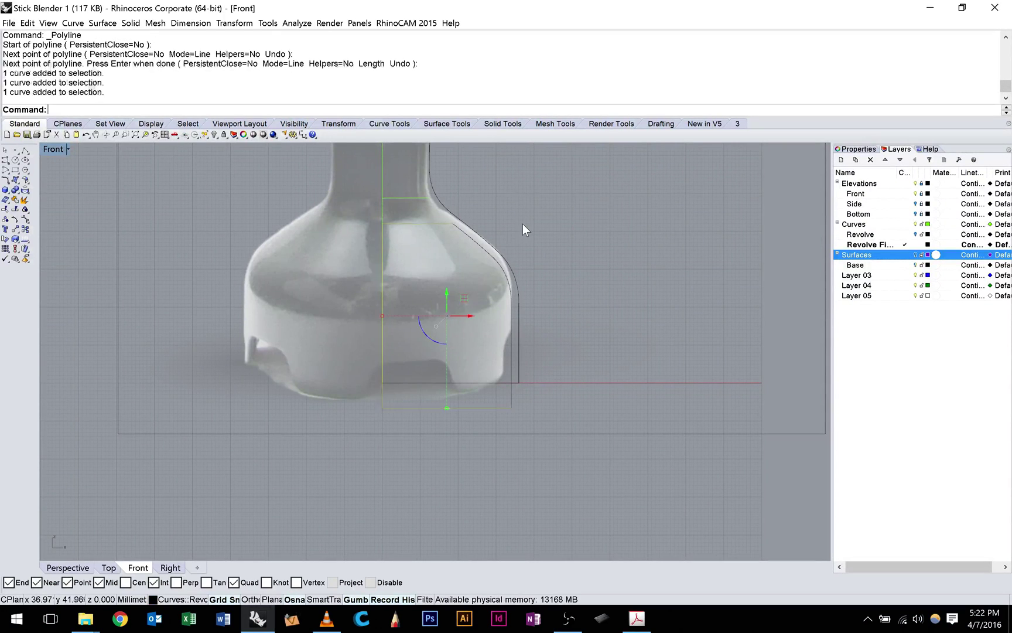
key(Escape)
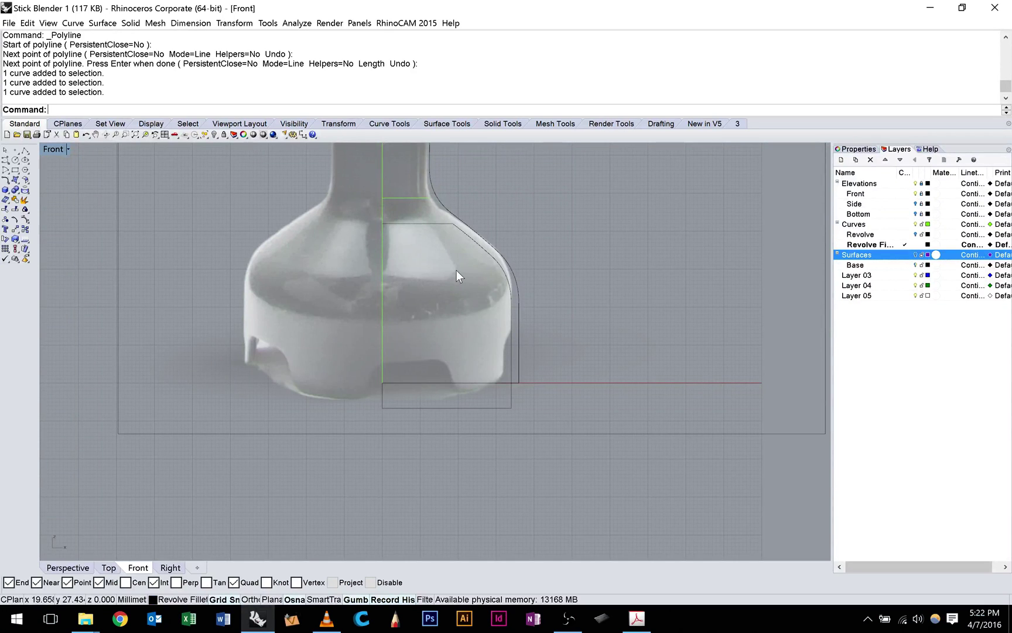
- Round the inner profile's upper corner with an adjustable curve blend between the horizontal line and the sloped curve
scroll(456, 270, up, 3)
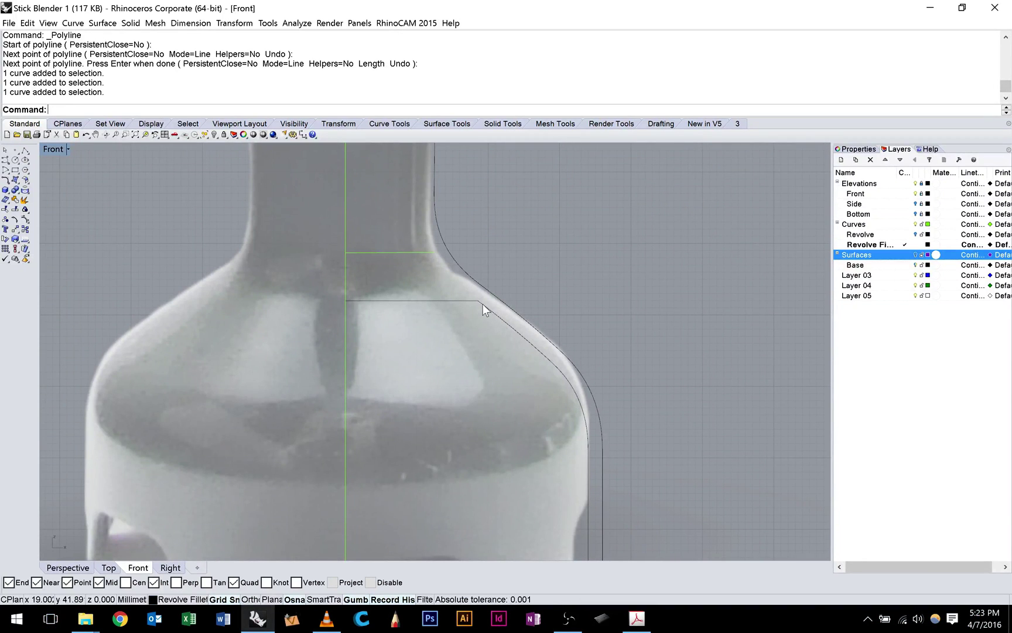
click(73, 23)
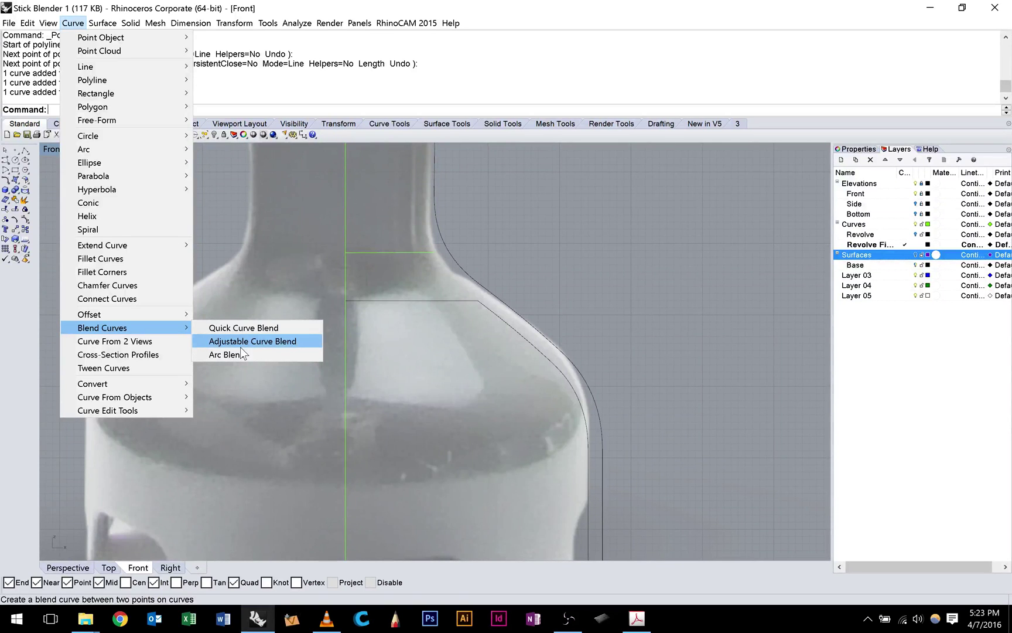
click(240, 345)
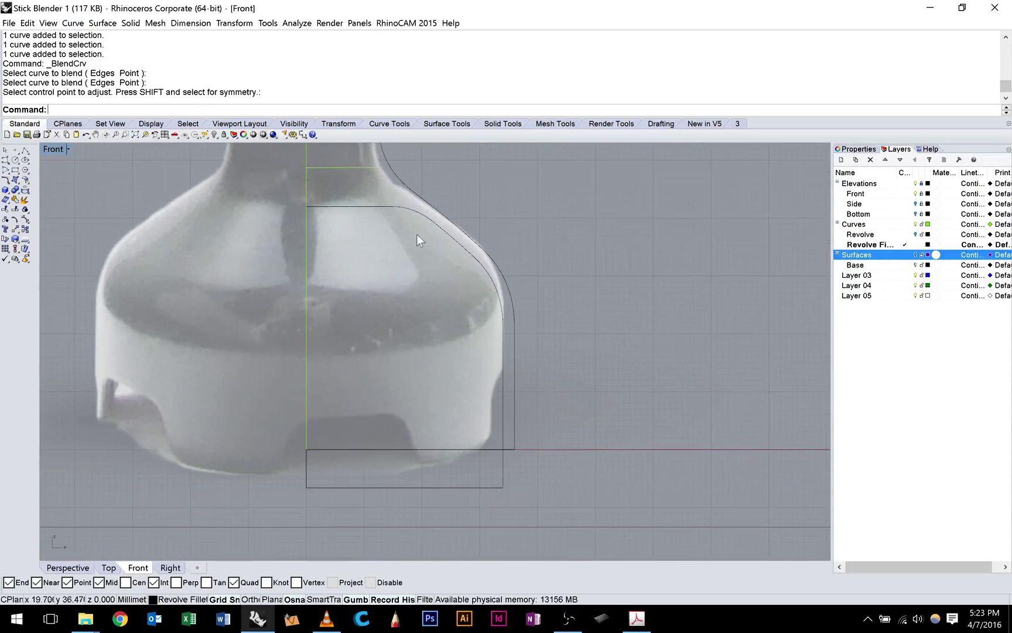
- Join the inner profile segments into a closed curve and revolve it full circle about the vertical axis through the origin
click(374, 208)
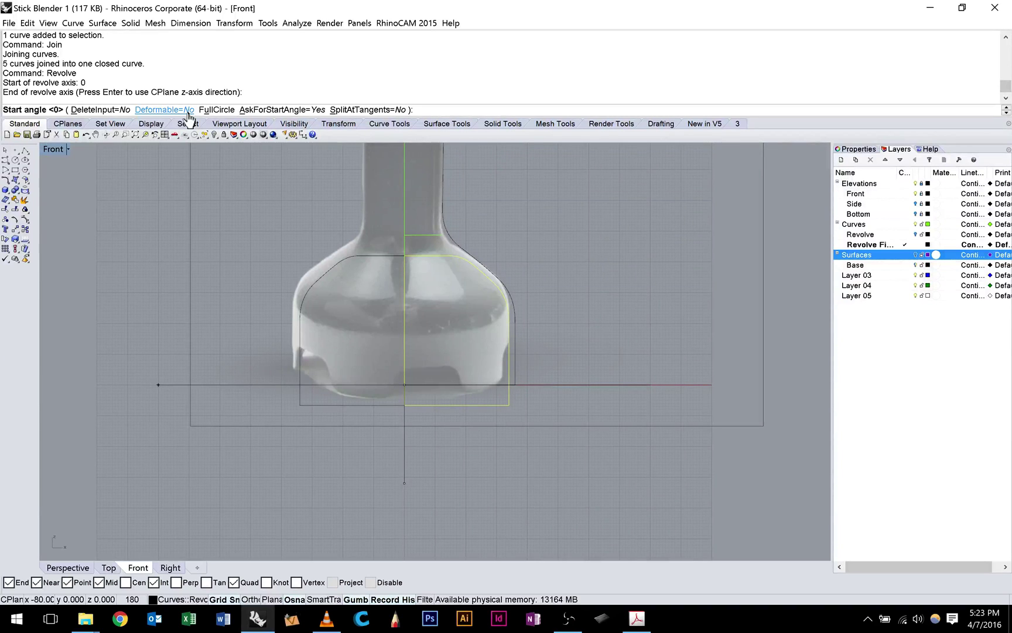
click(216, 110)
double_click(53, 149)
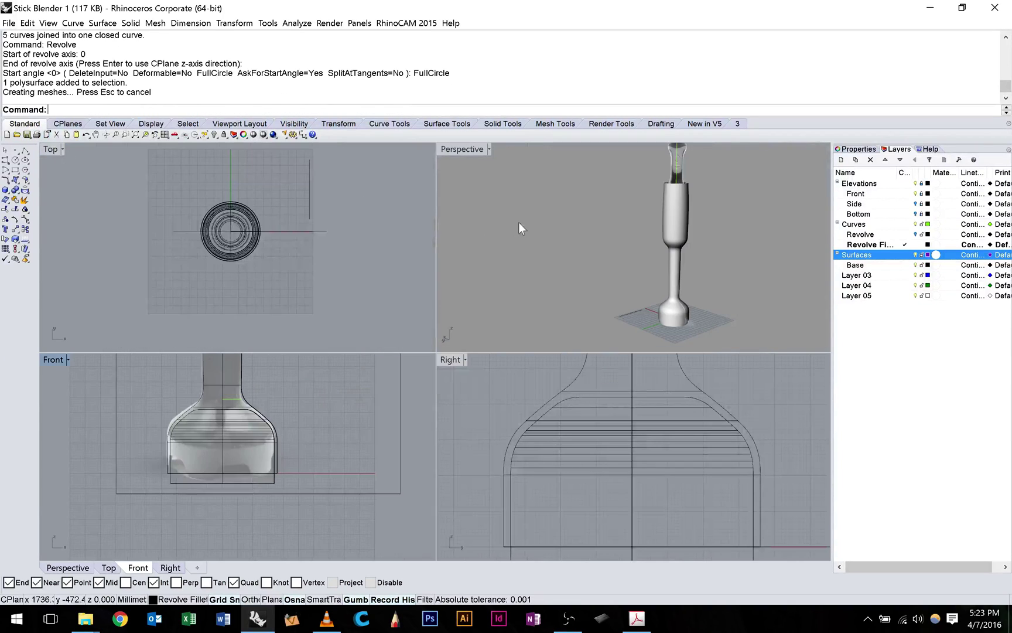
- In the maximized Perspective view, subtract the revolved inner solid from the blender body with Boolean Difference
double_click(456, 148)
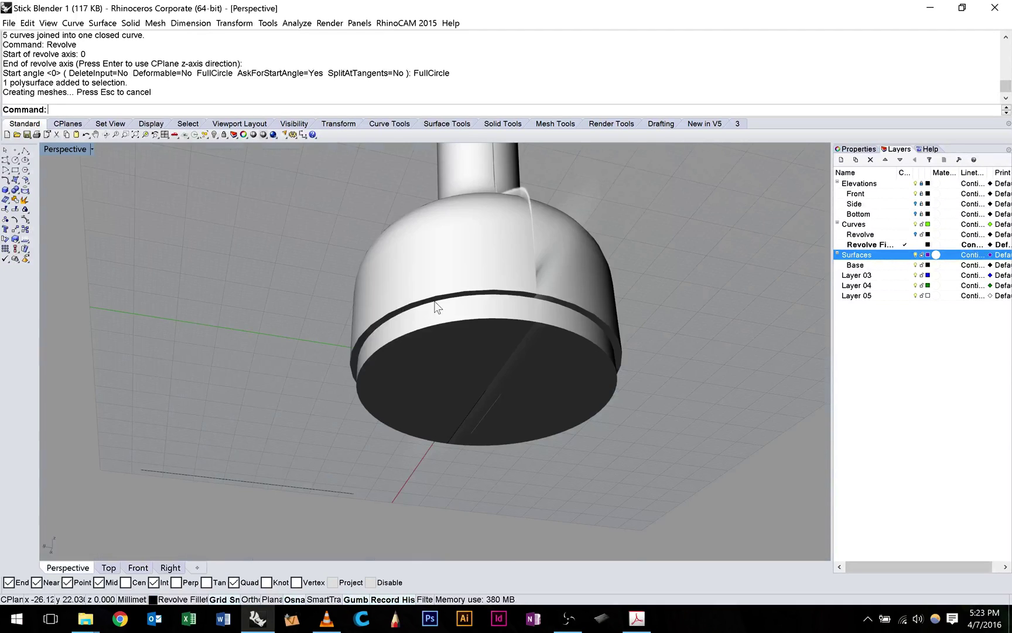
right_drag(393, 301, 448, 300)
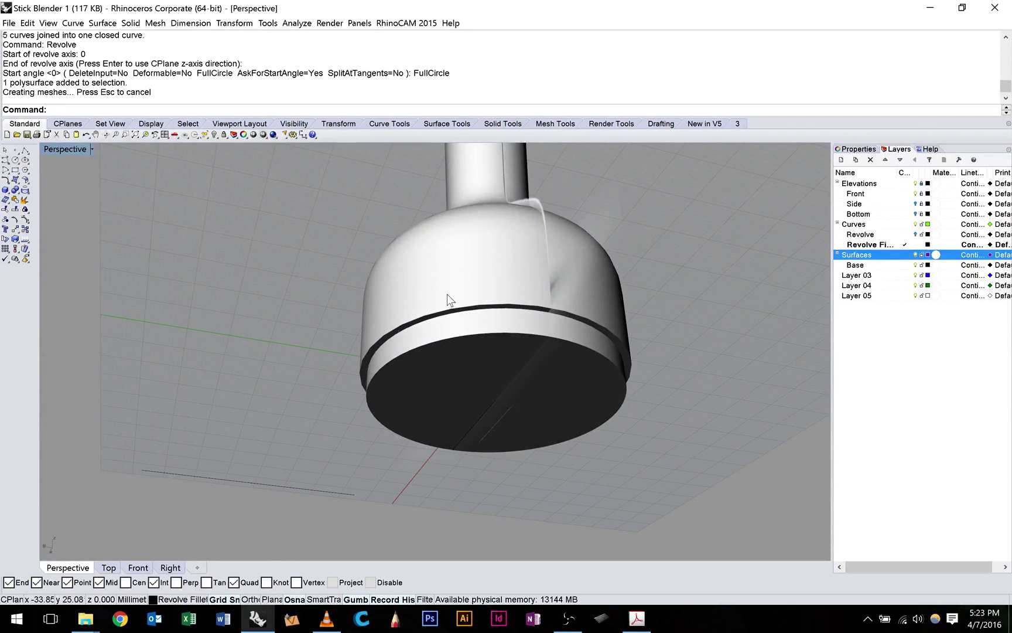
right_drag(448, 300, 555, 231)
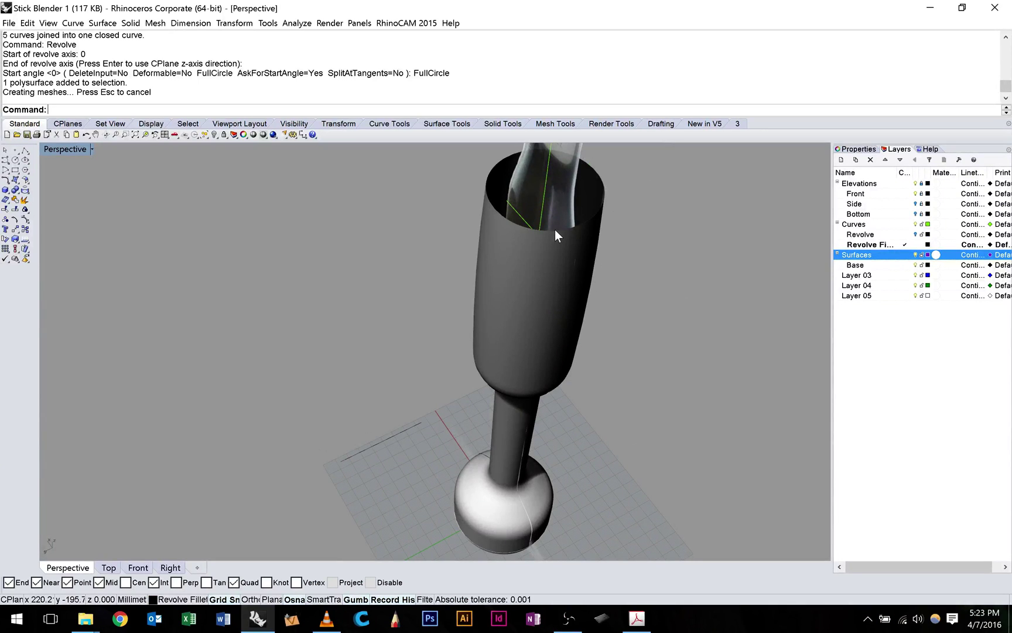
right_drag(554, 230, 366, 420)
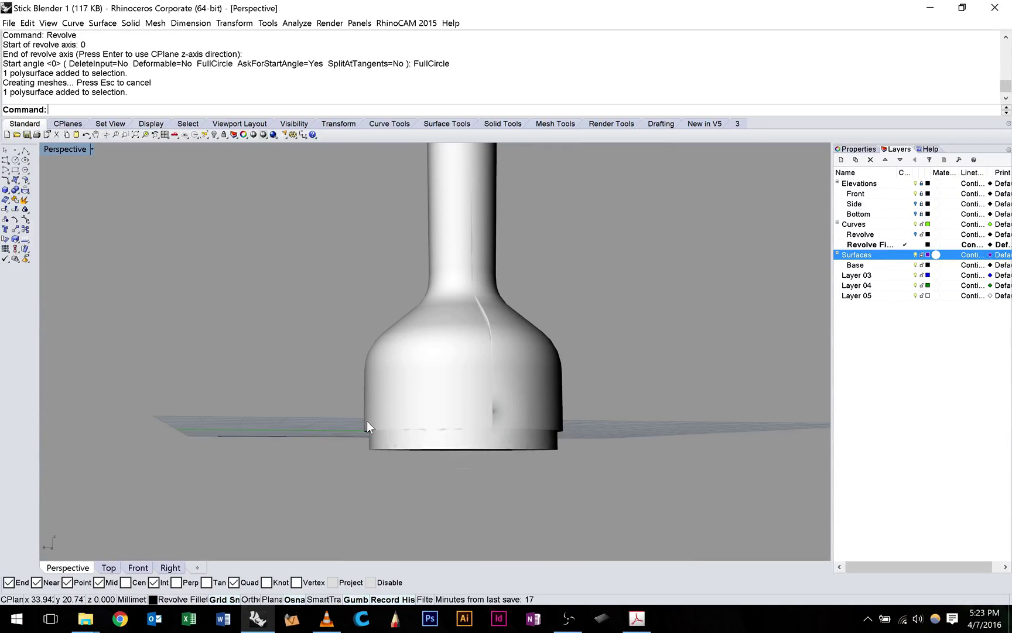
click(25, 198)
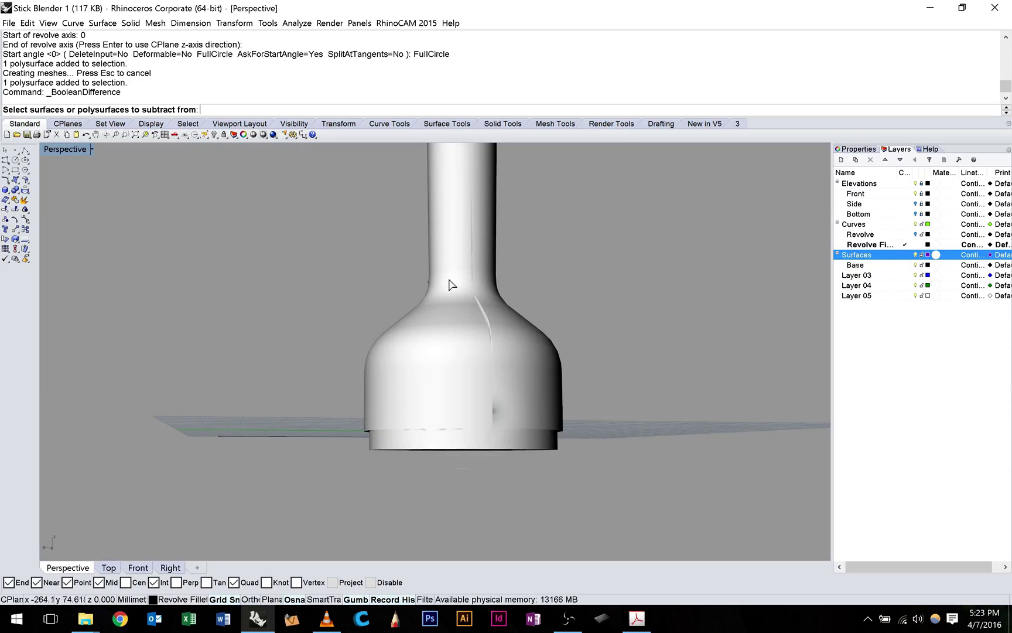
click(447, 258)
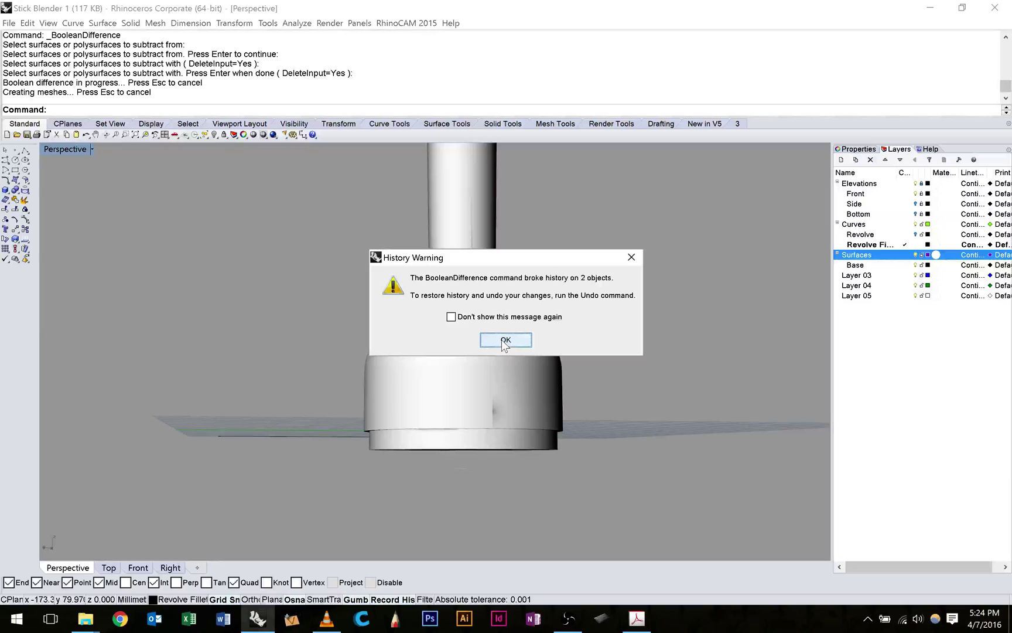
click(505, 341)
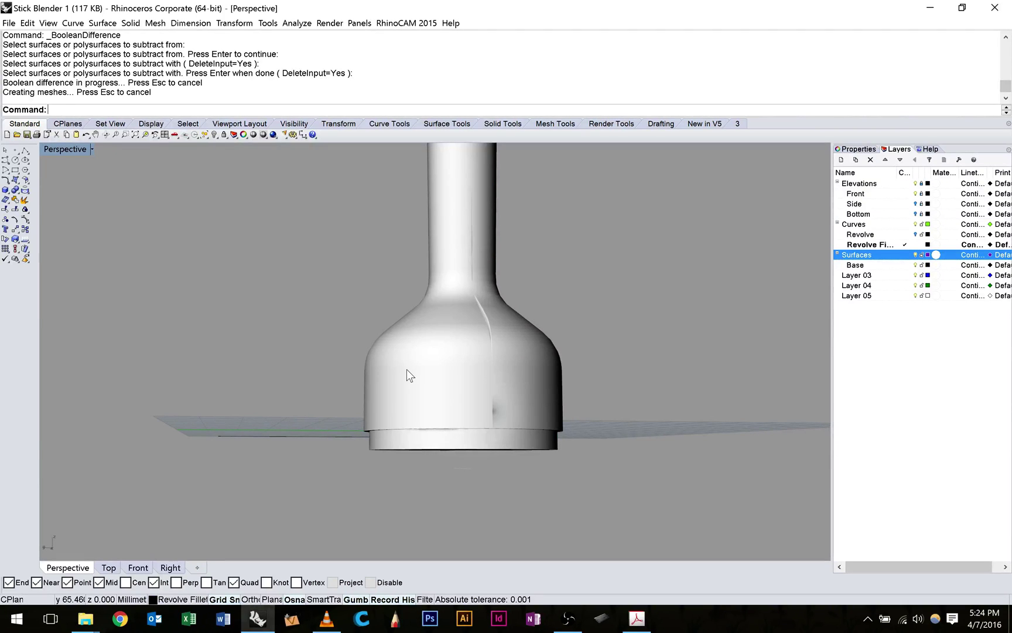
- Cap the blender body's open top and set the Perspective view to Shaded display
click(458, 286)
text(Cap)
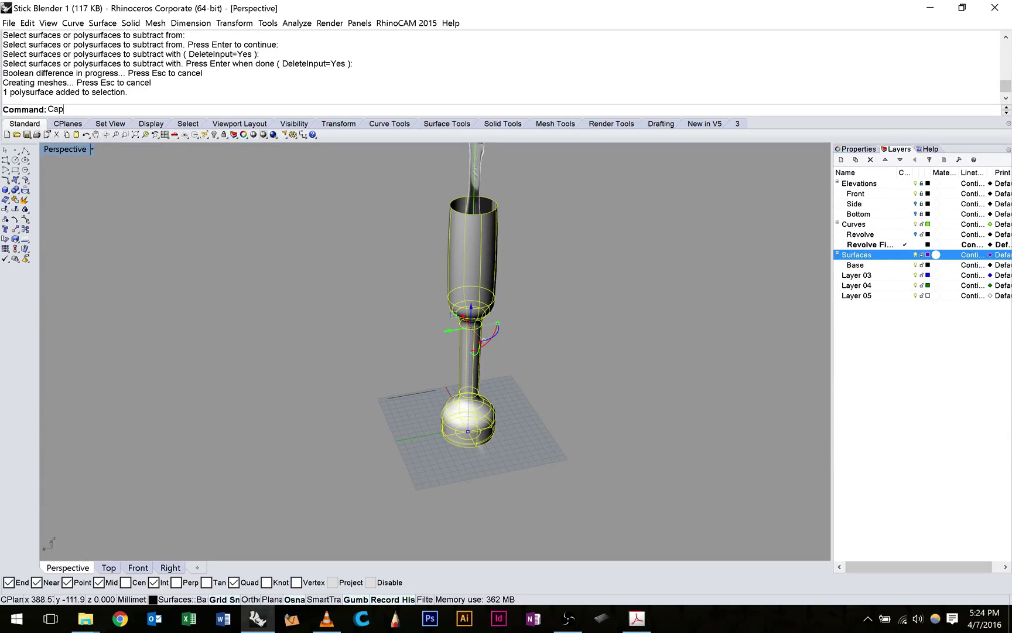
key(Return)
key(ctrl+alt+s)
- Abandon the new Boolean Difference and undo the cap and the earlier Boolean Difference
scroll(445, 390, up, 10)
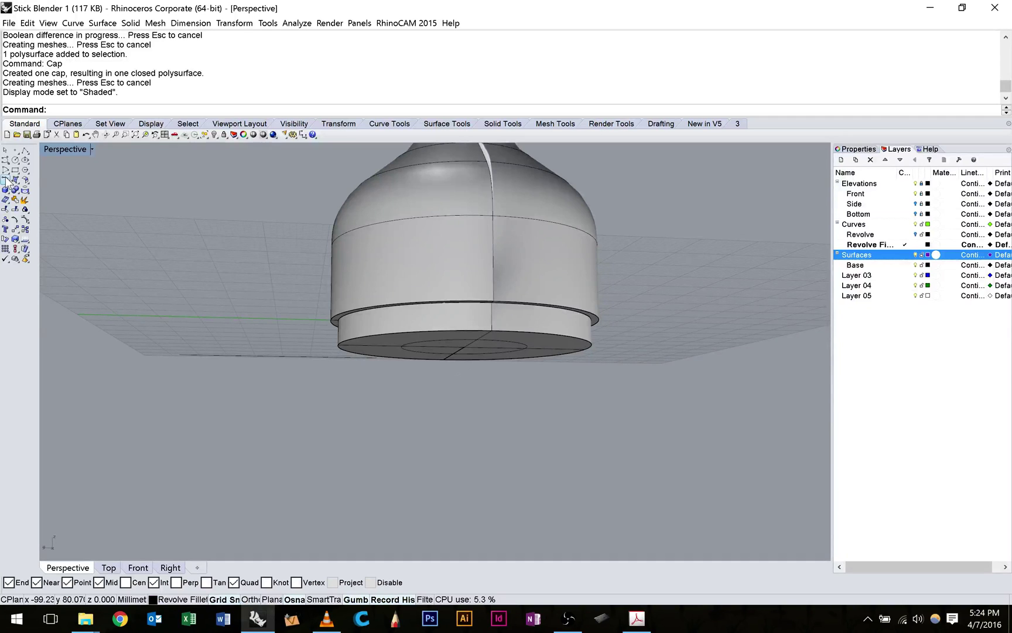
click(6, 180)
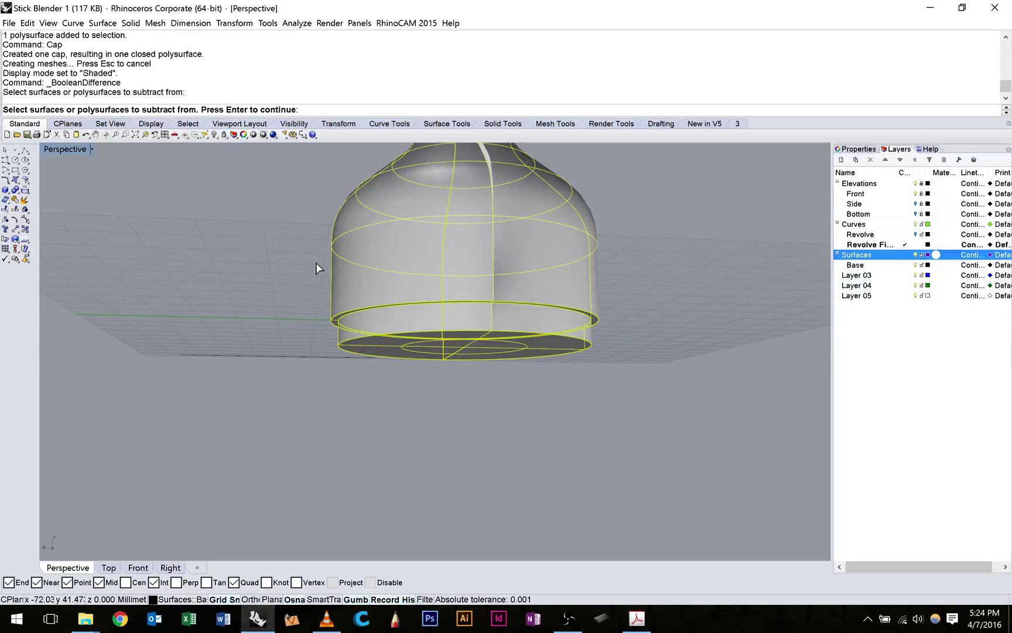
key(ctrl+z)
key(ctrl+z)
key(ctrl+z)
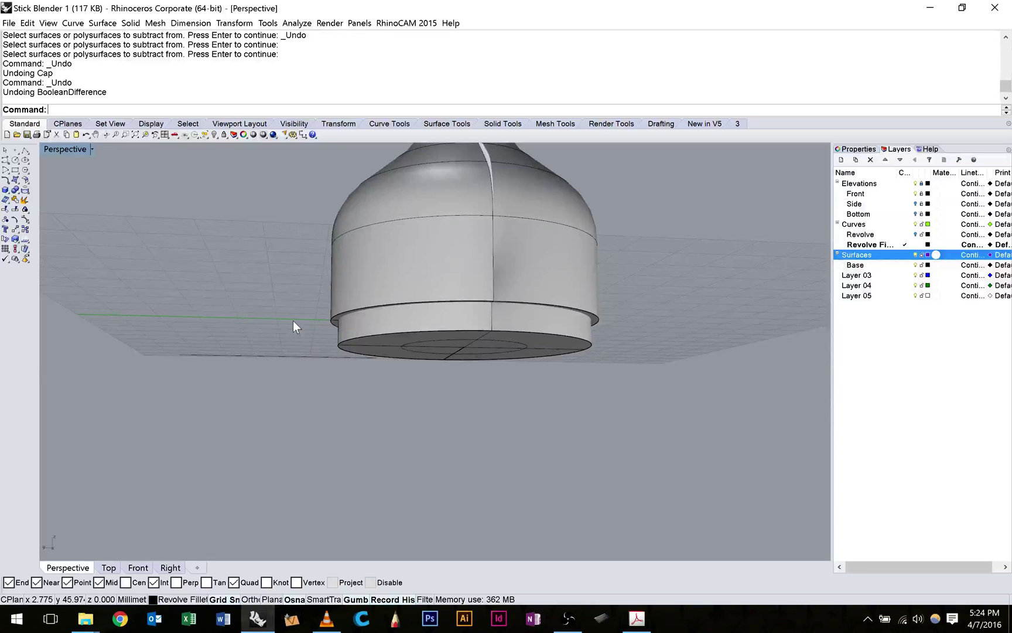
- Cap the open planar end of the stick blender body
text(Cap)
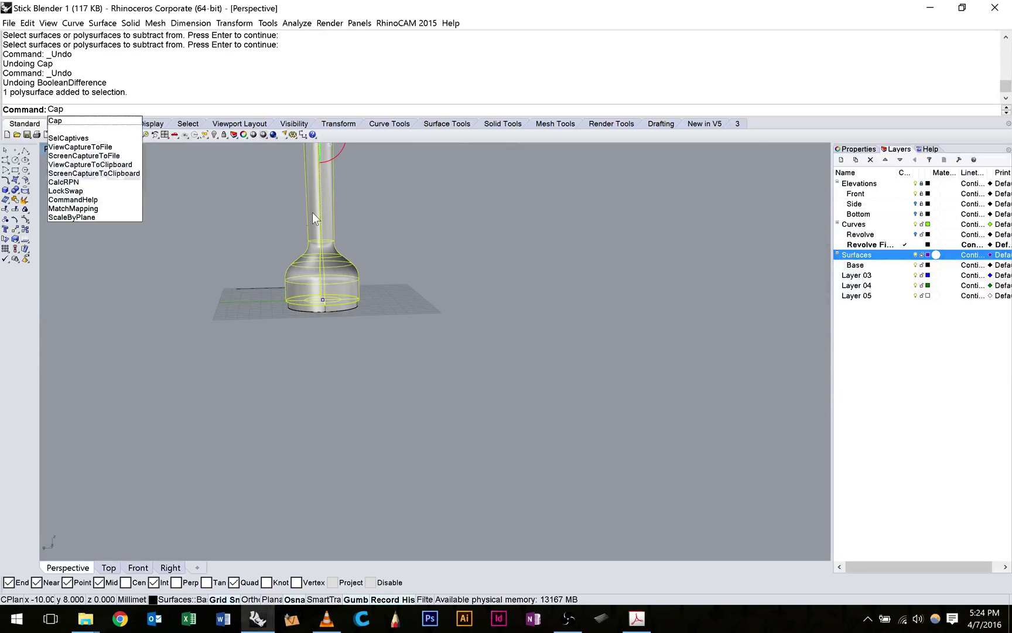
right_drag(312, 212, 393, 245)
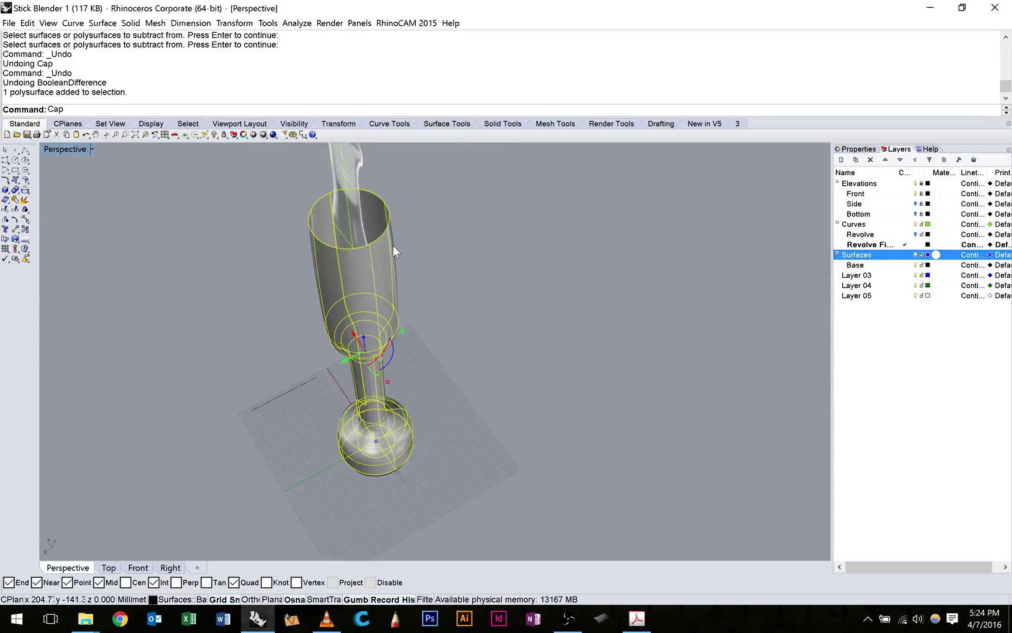
key(Return)
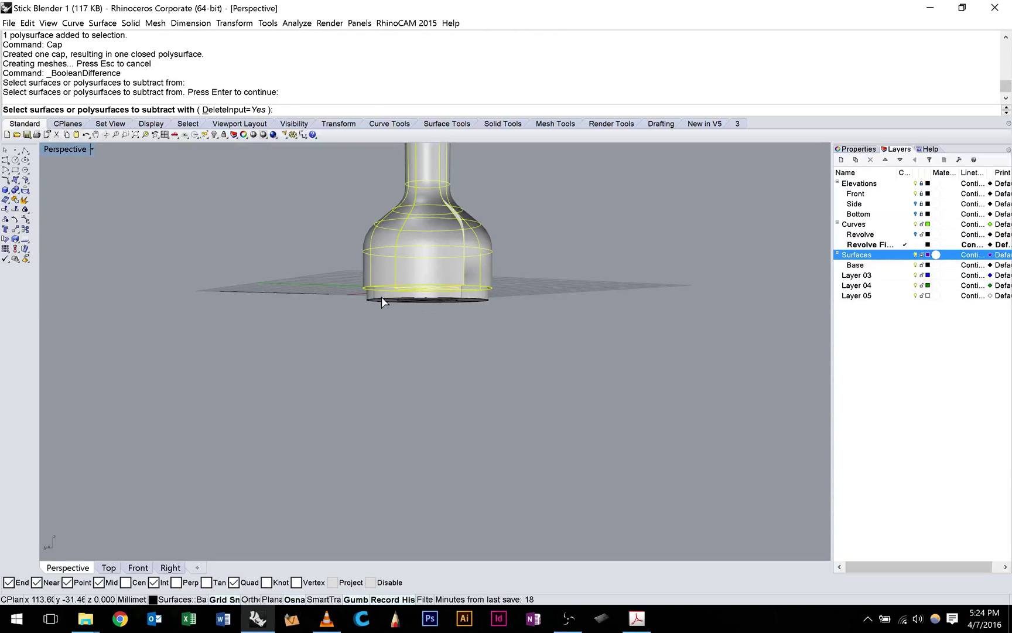
- Subtract the revolved inner solid from the capped blender body with Boolean Difference to hollow out the base
click(381, 296)
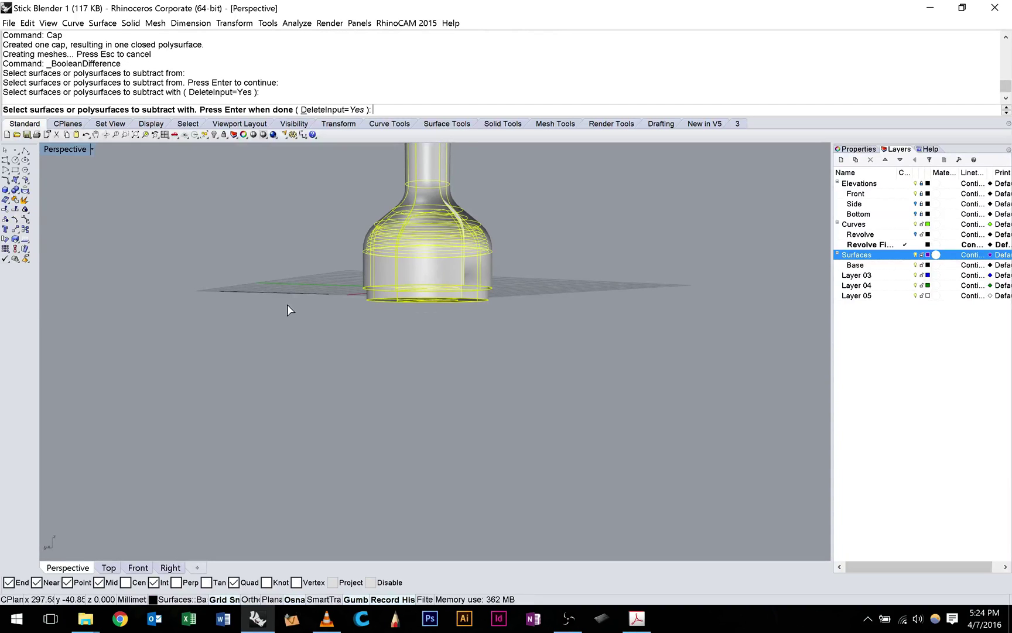
scroll(354, 290, up, 2)
key(Return)
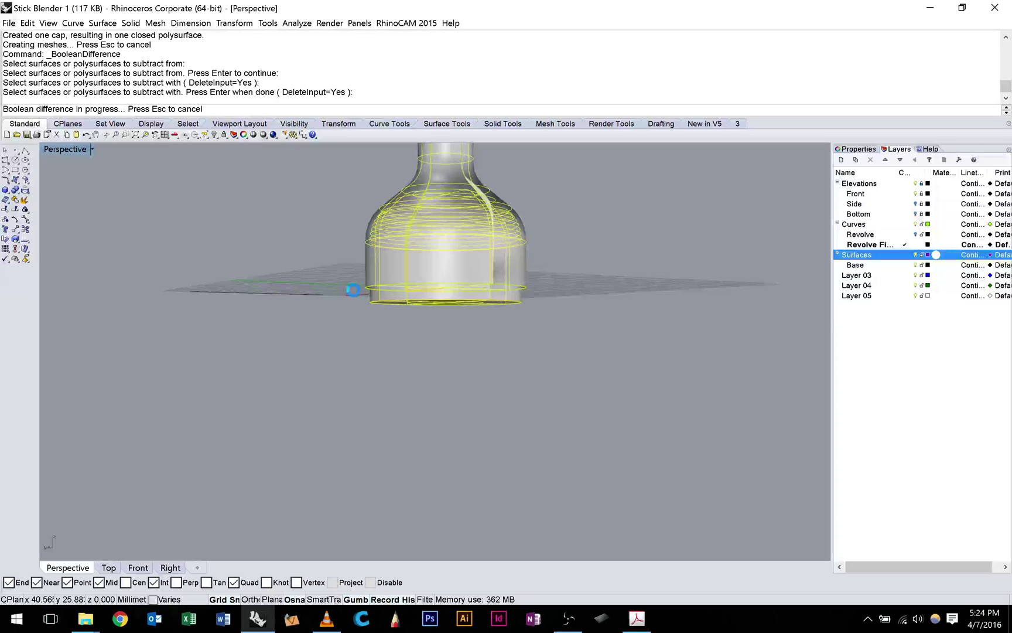
right_drag(352, 291, 390, 331)
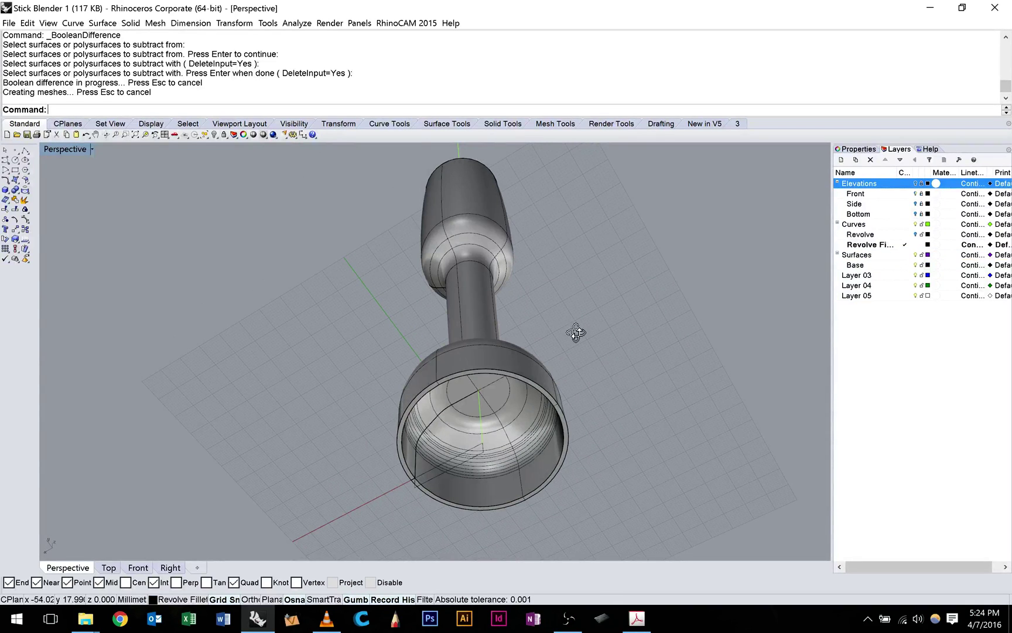
- Turn off the surface isocurves of the hollowed blender body
right_drag(575, 332, 481, 309)
click(467, 326)
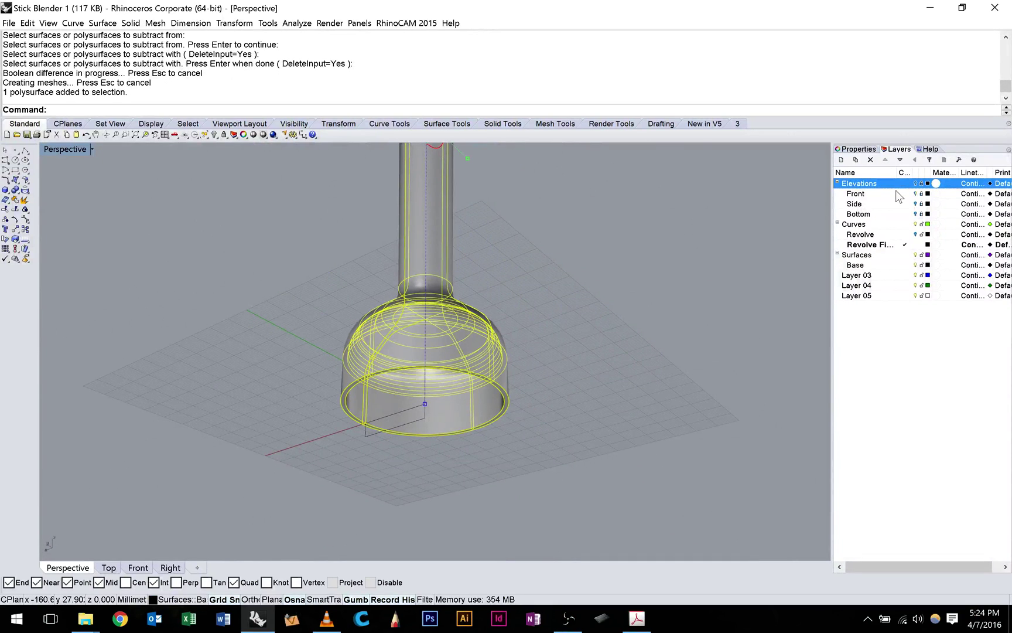
click(857, 149)
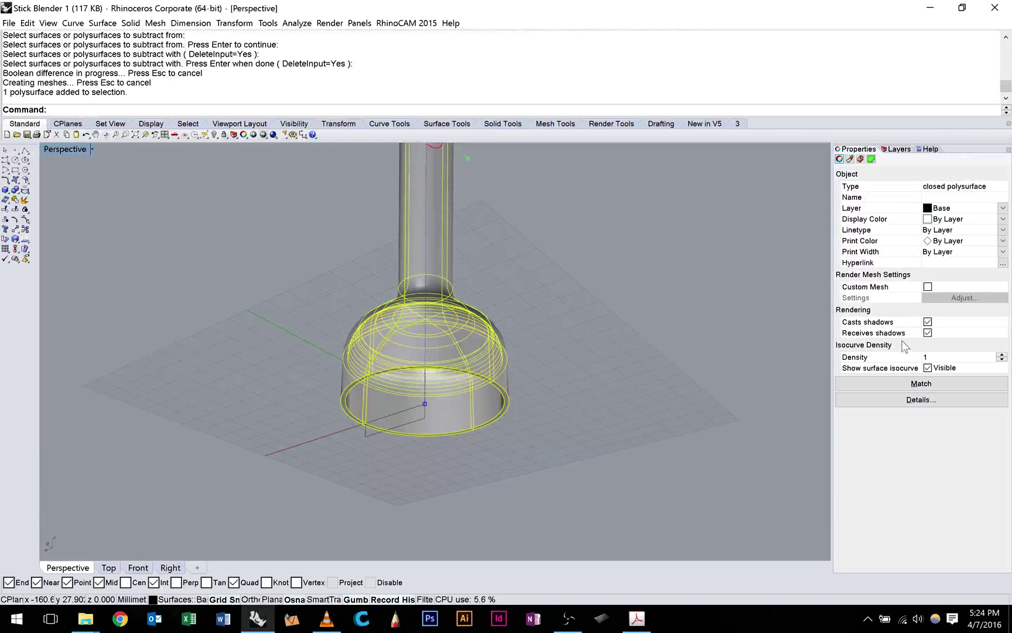
click(633, 299)
right_drag(633, 298, 601, 252)
scroll(405, 379, up, 5)
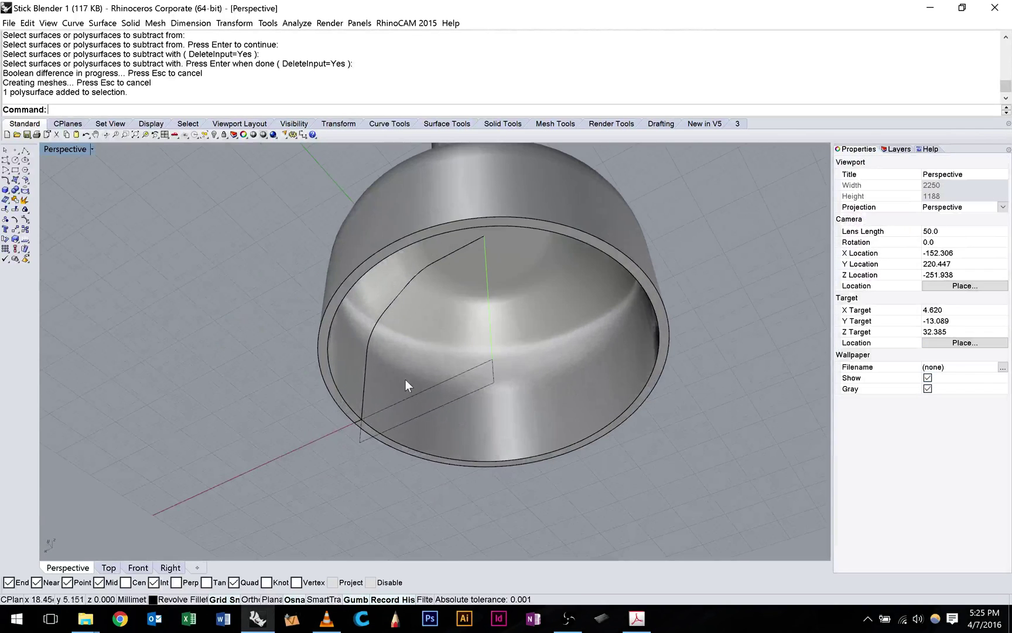
- Make the Surfaces layer current and hide the Revolve Fillet curve layer
click(896, 149)
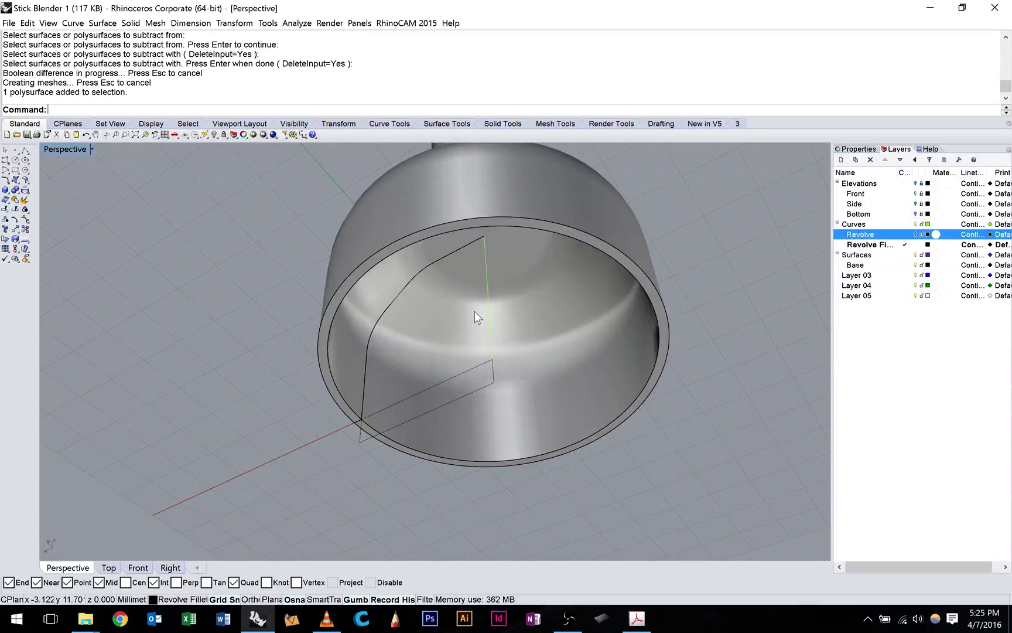
click(475, 364)
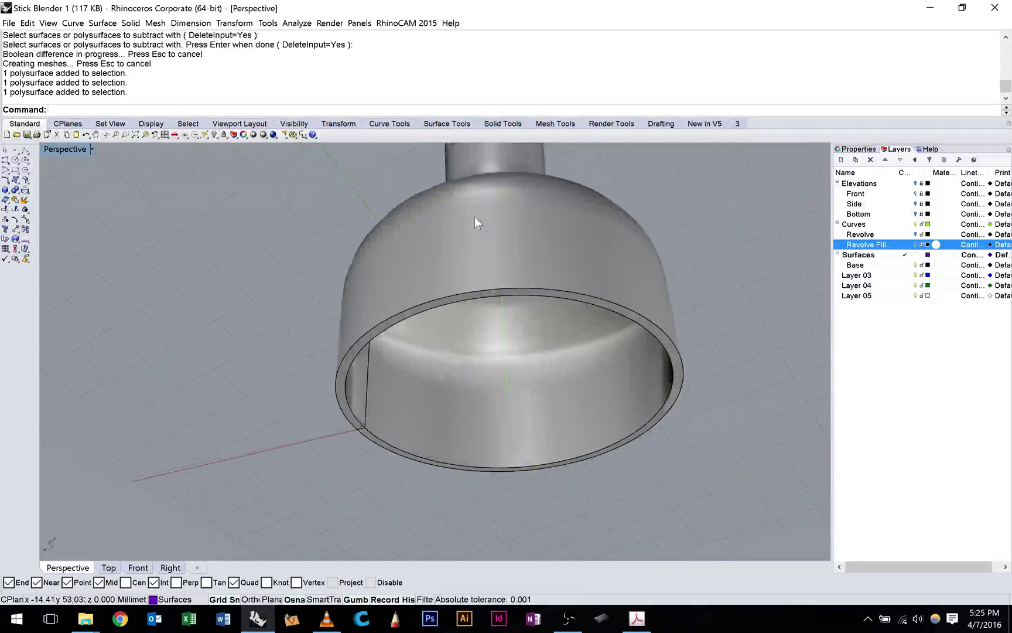
right_drag(474, 217, 454, 461)
scroll(467, 246, down, 8)
scroll(453, 461, down, 4)
- Examine the blender body's surface continuity with Zebra analysis using medium horizontal stripes, and close the analysis
right_drag(485, 289, 490, 316)
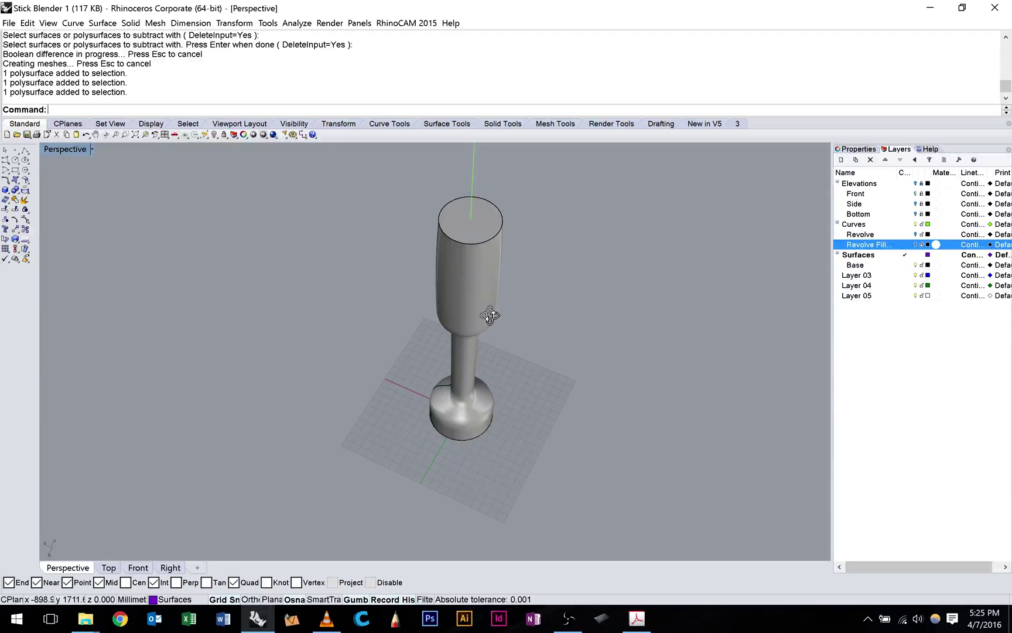
right_drag(490, 316, 420, 265)
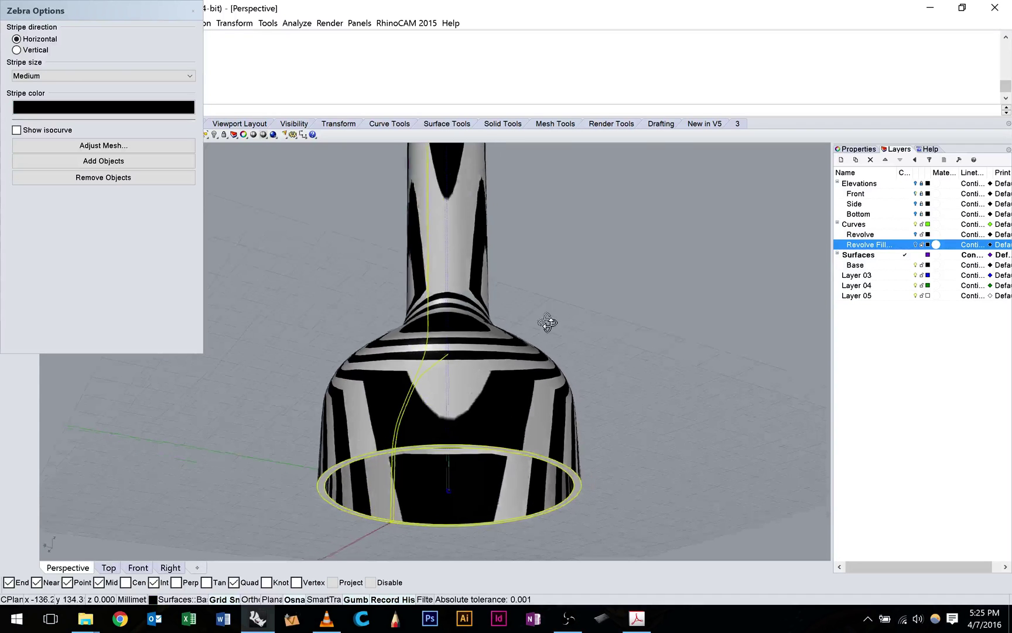
right_drag(548, 322, 565, 369)
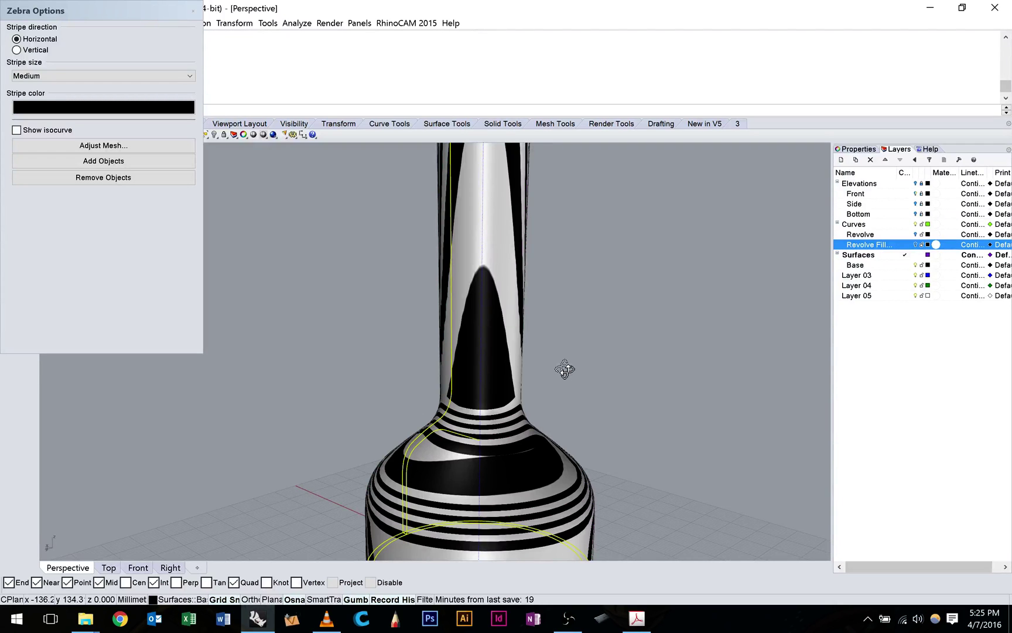
right_drag(483, 397, 635, 417)
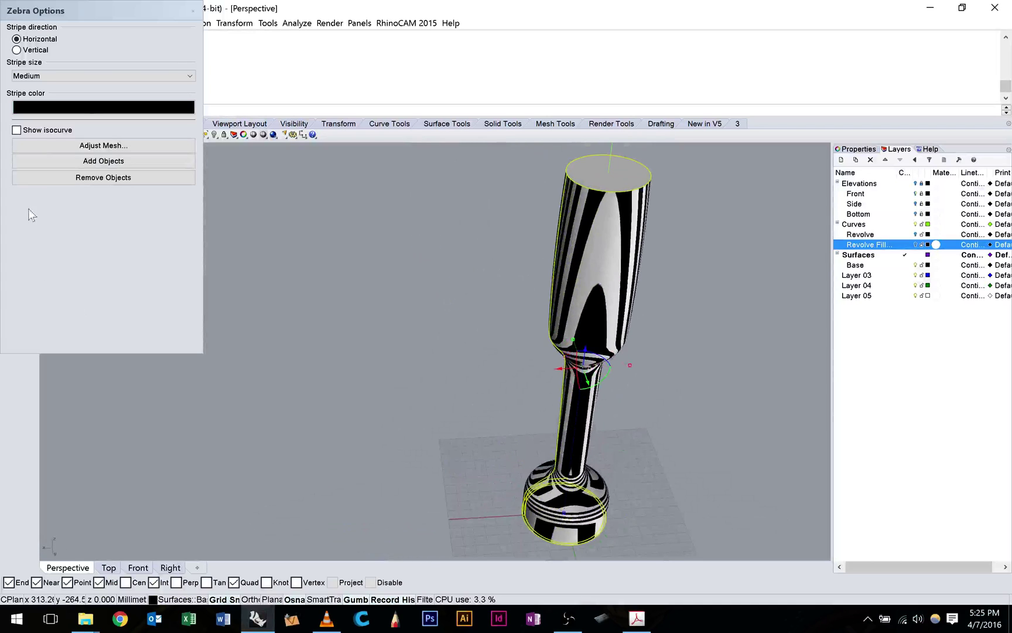
click(193, 11)
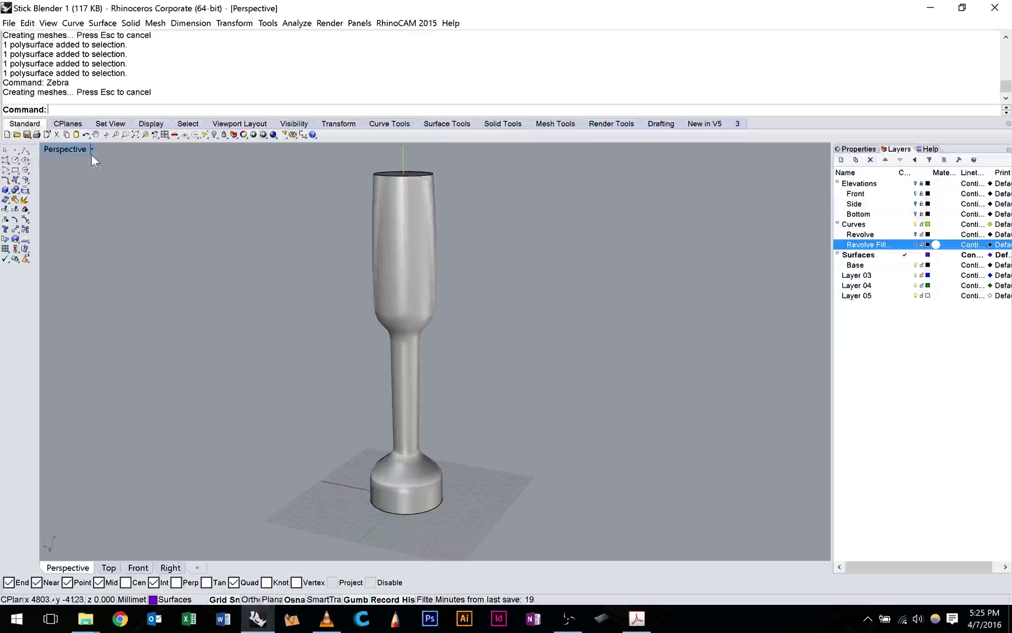
- Set the Perspective view to Rendered display and examine the base's wall thickness at the rim in the maximized Front view
key(ctrl+alt+r)
right_drag(301, 333, 291, 277)
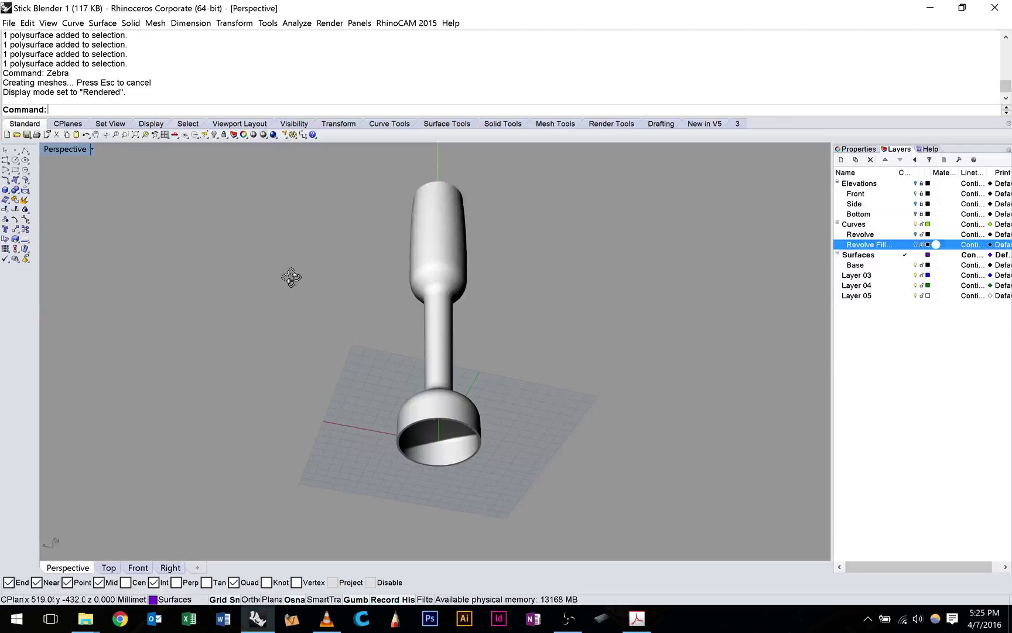
key(ctrl+m)
double_click(49, 359)
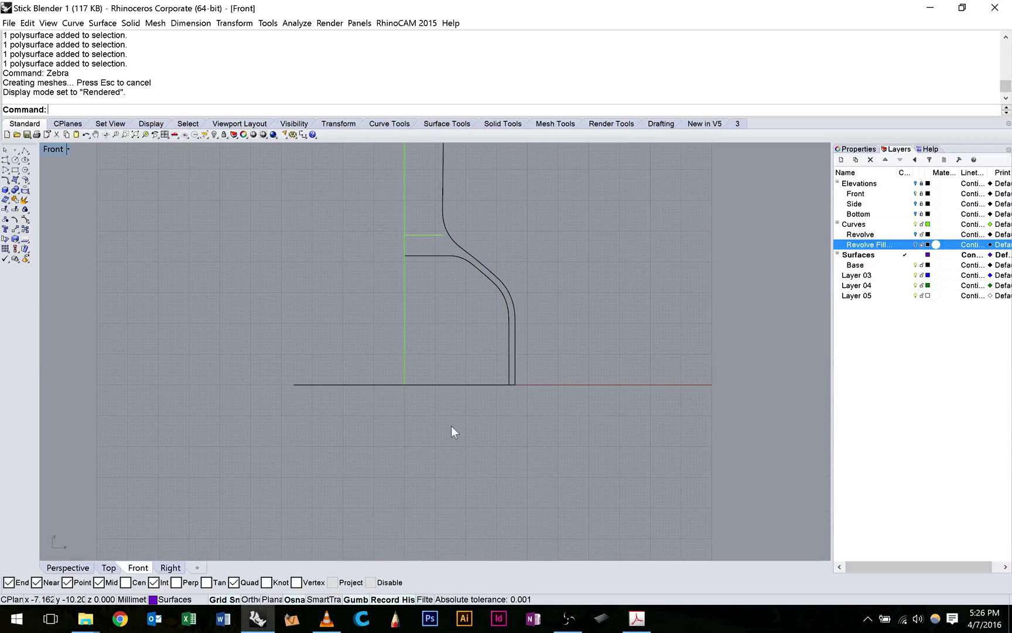
scroll(430, 353, up, 8)
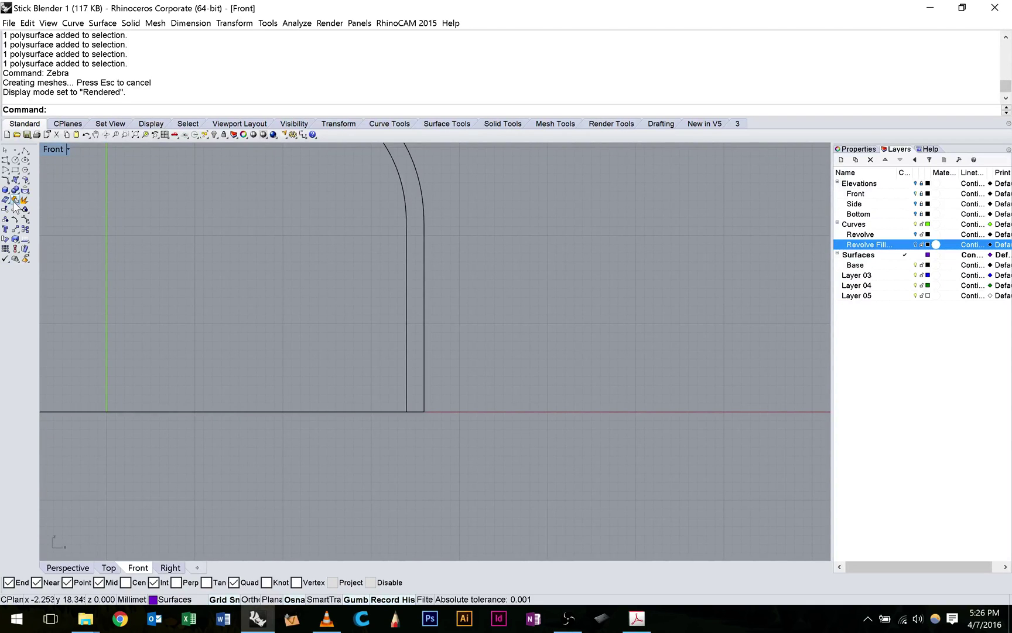
- In the Perspective view, fillet the outer and inner rim edges of the hollow base with a 0.5 mm radius
click(67, 567)
click(130, 22)
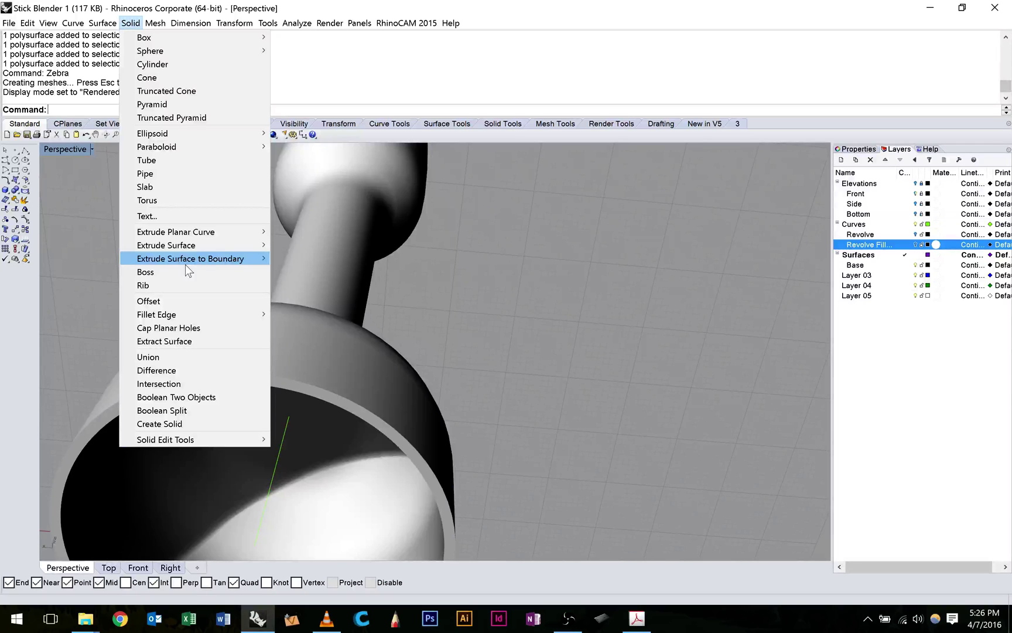
click(296, 314)
text(.)
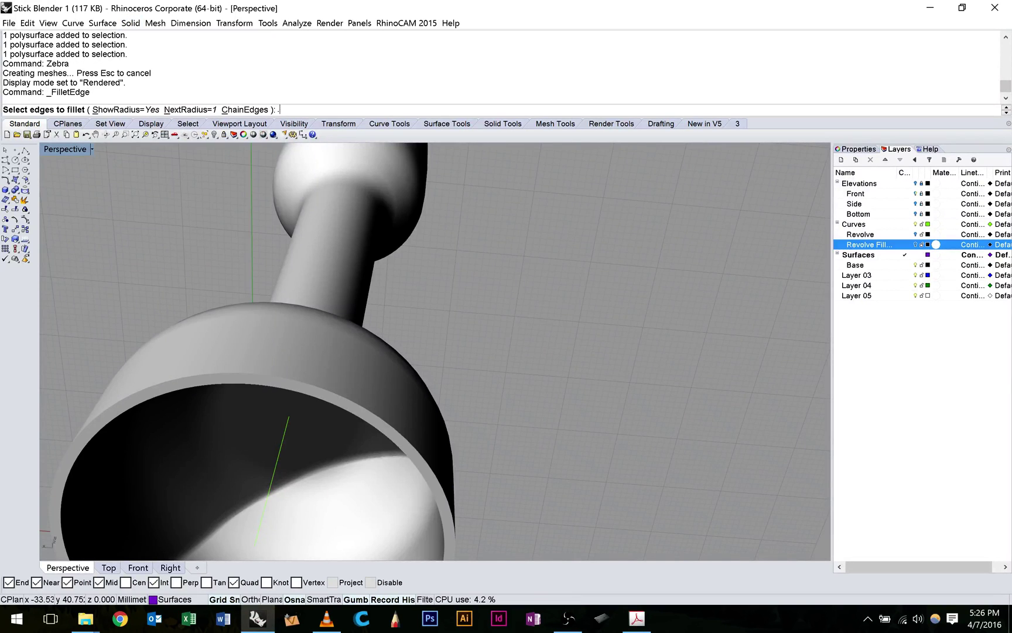
text(.5)
key(Return)
click(321, 430)
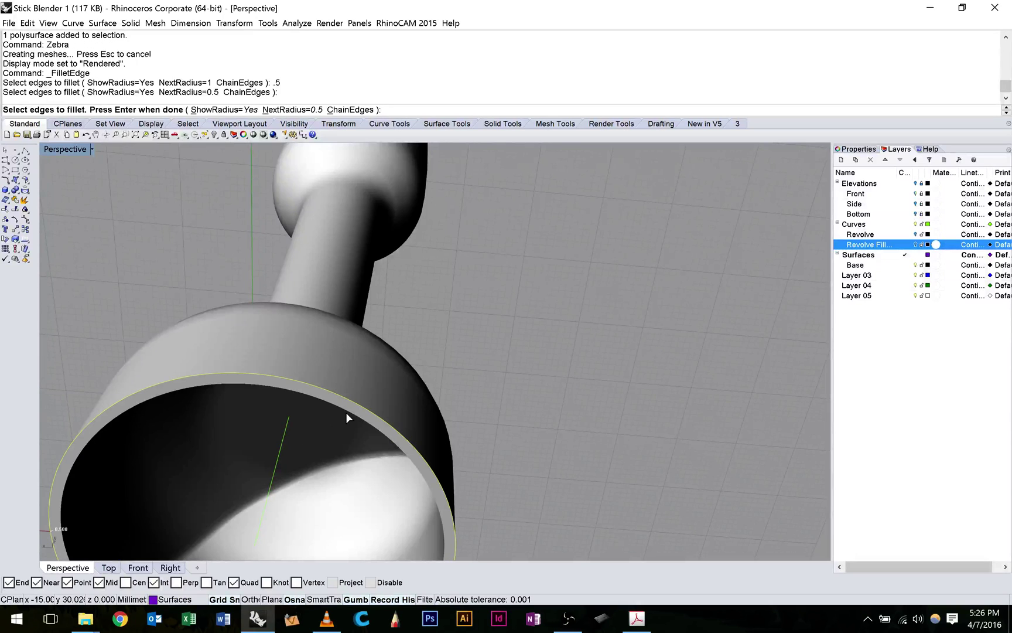
click(346, 412)
key(Return)
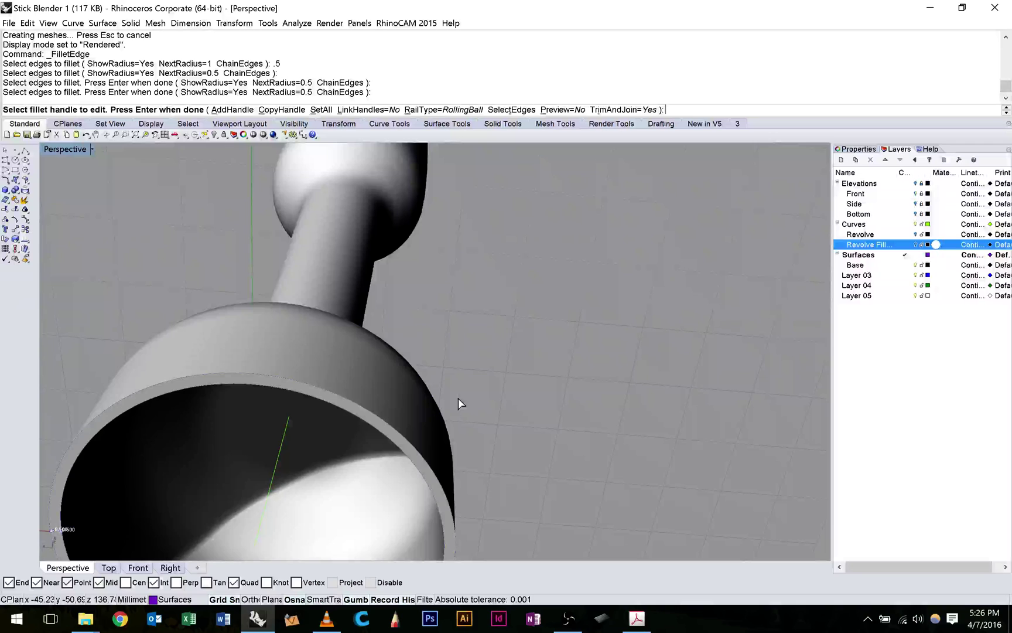
key(Return)
scroll(366, 420, up, 8)
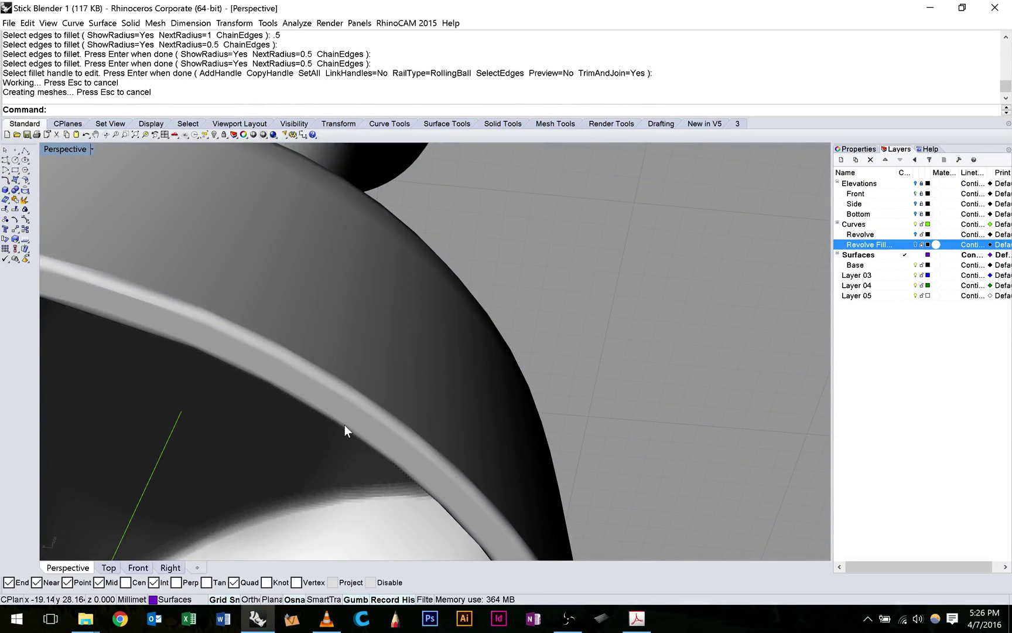
scroll(476, 428, down, 10)
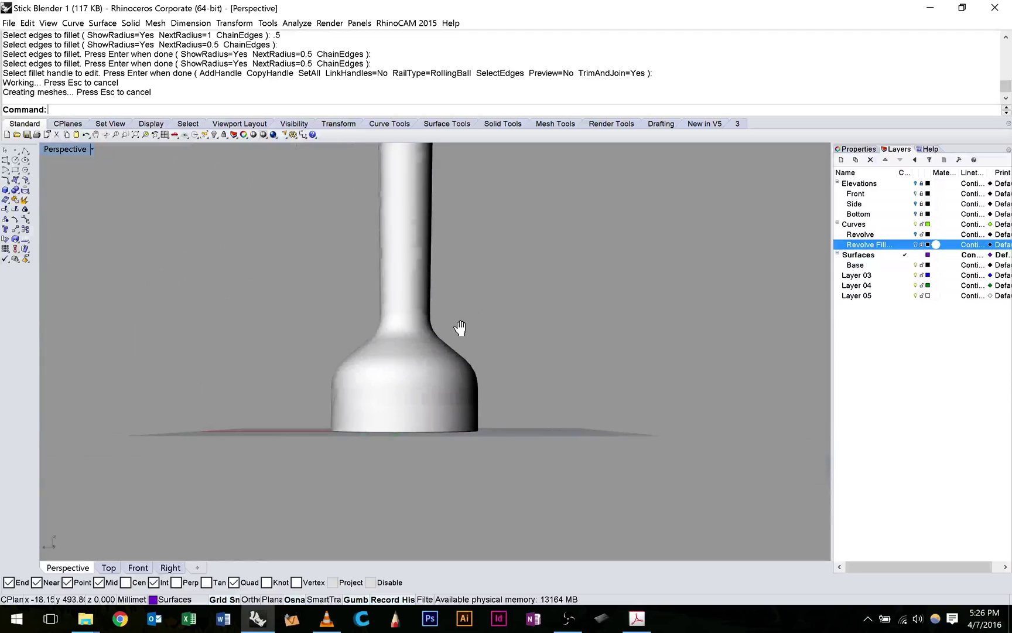
right_drag(472, 350, 549, 400)
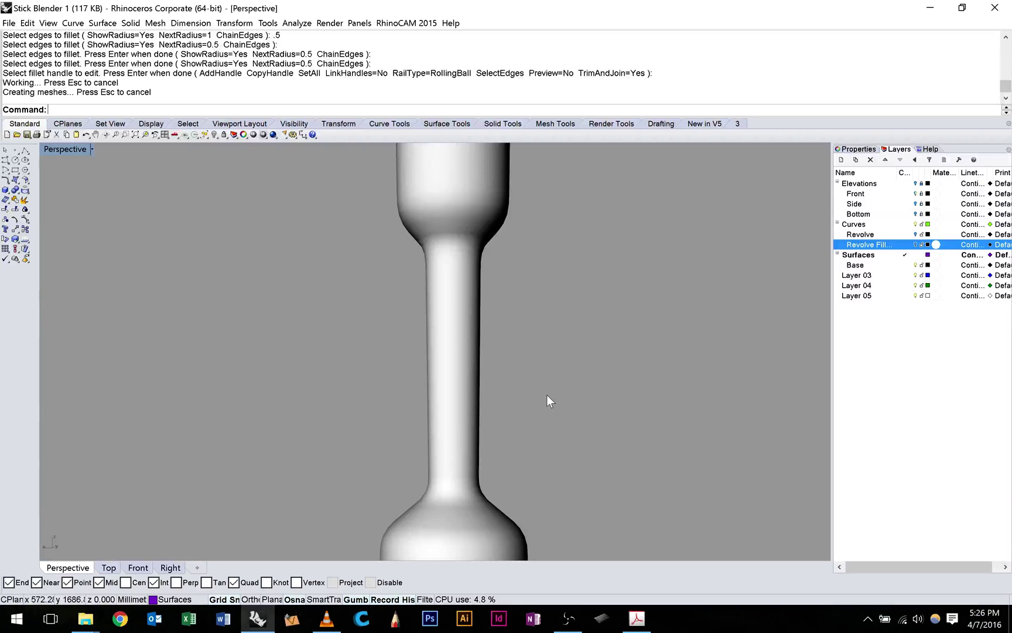
scroll(547, 395, down, 5)
mouse_move(443, 403)
right_down()
mouse_move(444, 363)
mouse_move(429, 403)
right_up()
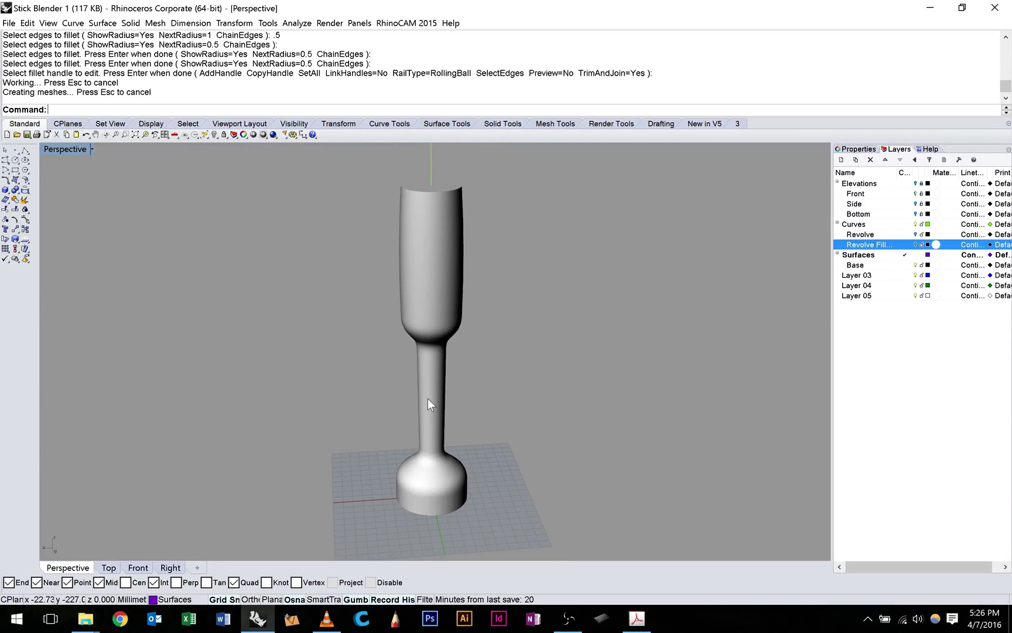